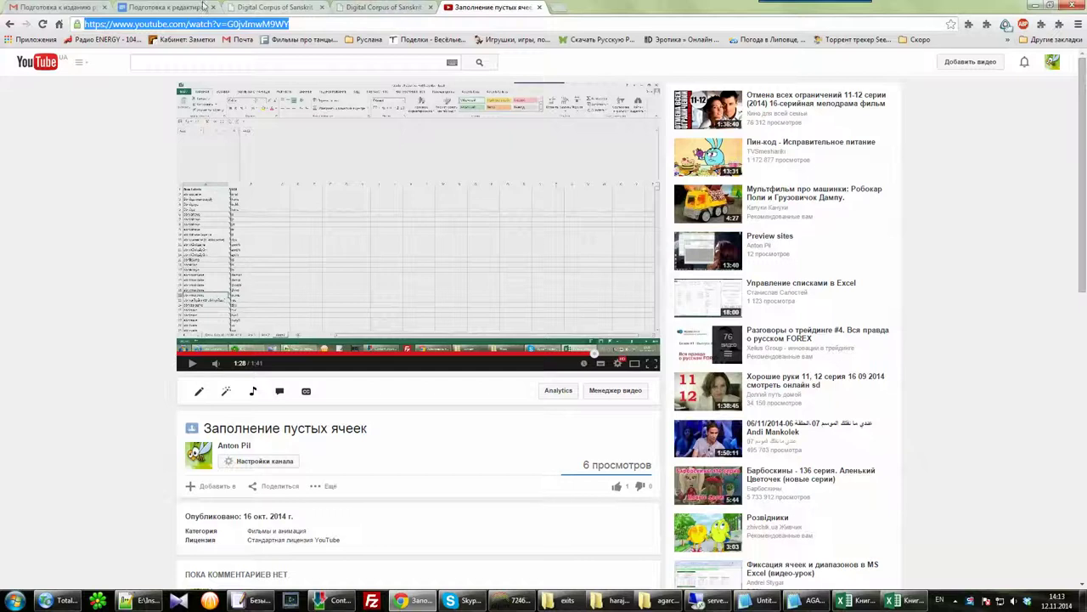
Select the whole word list for the letter a on the Digital Corpus of Sanskrit page, from akaṇṭhya to the last entry's reference.
click(151, 8)
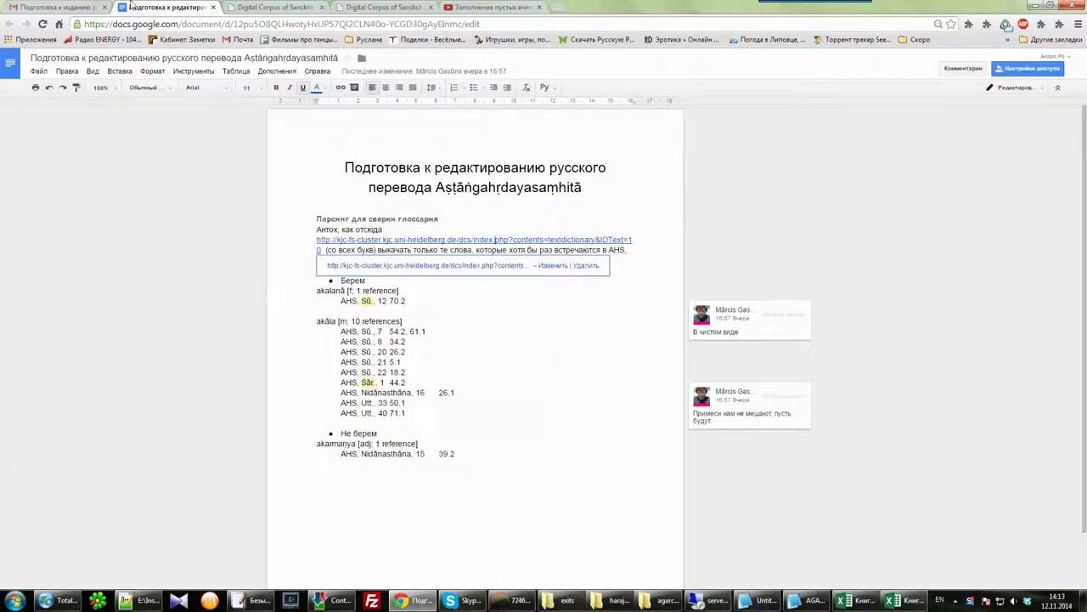
click(261, 7)
key(ctrl+a)
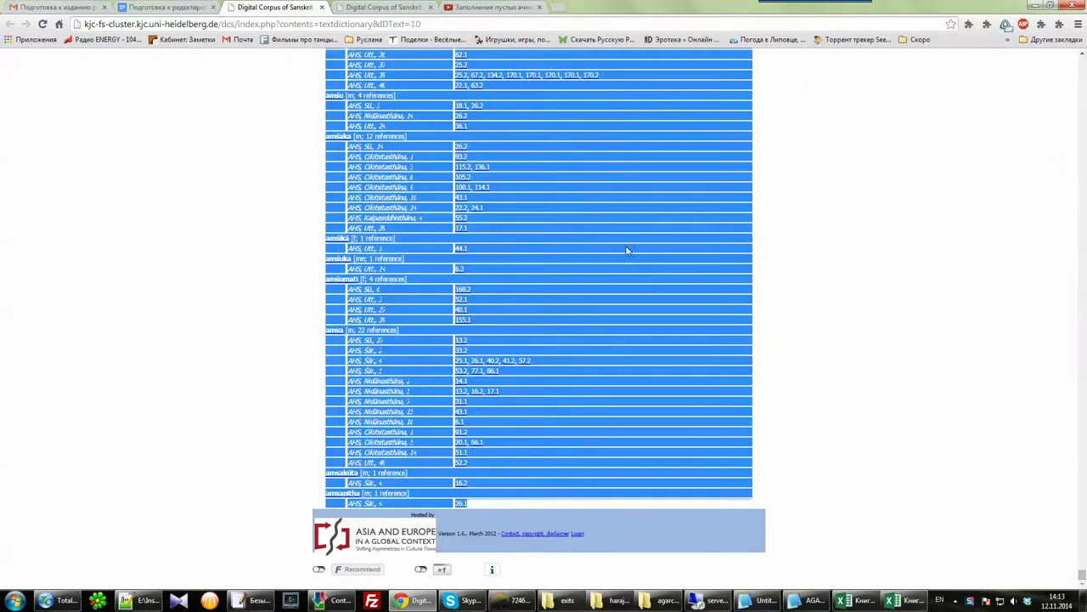
click(914, 325)
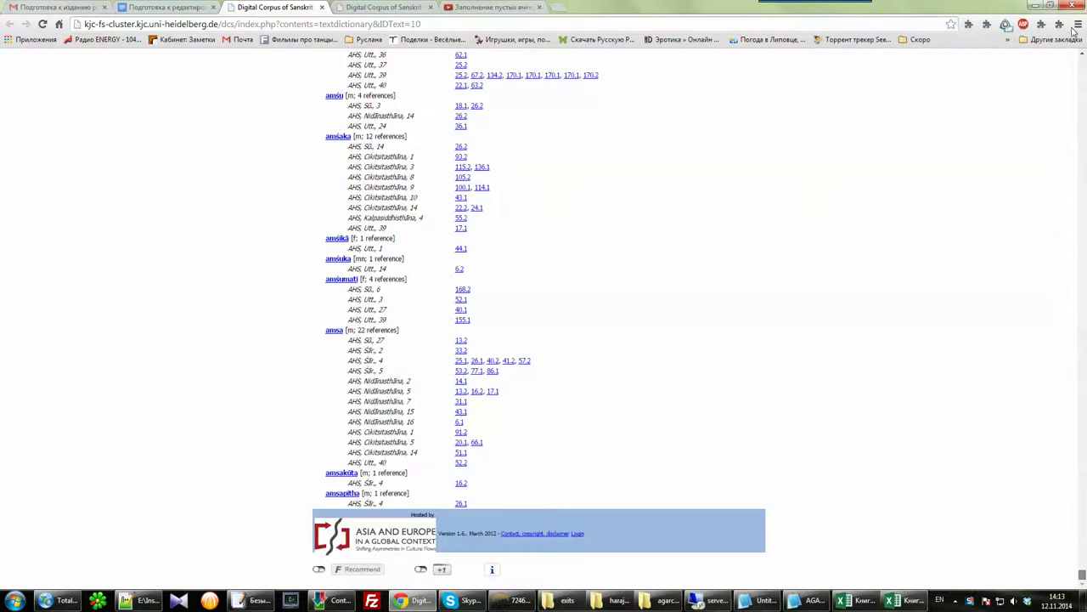
key(Home)
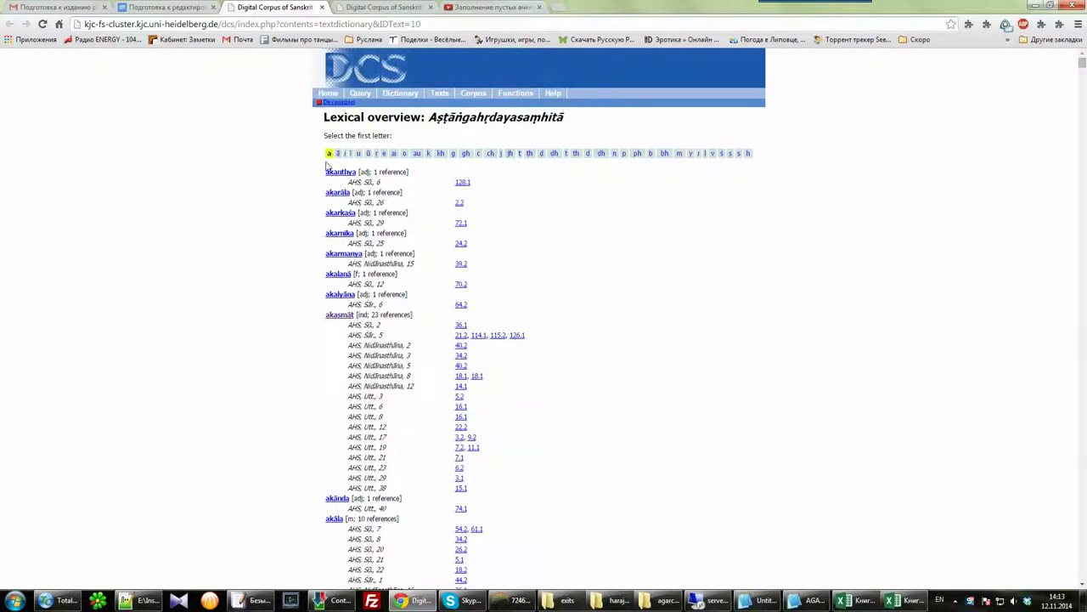
drag(327, 166, 563, 437)
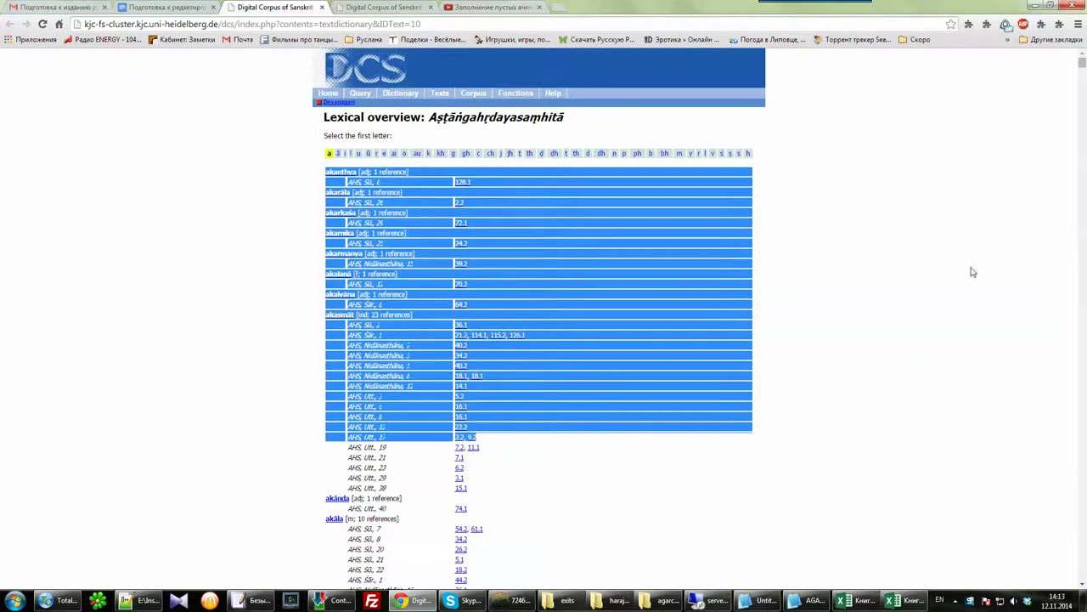
drag(1083, 66, 1082, 576)
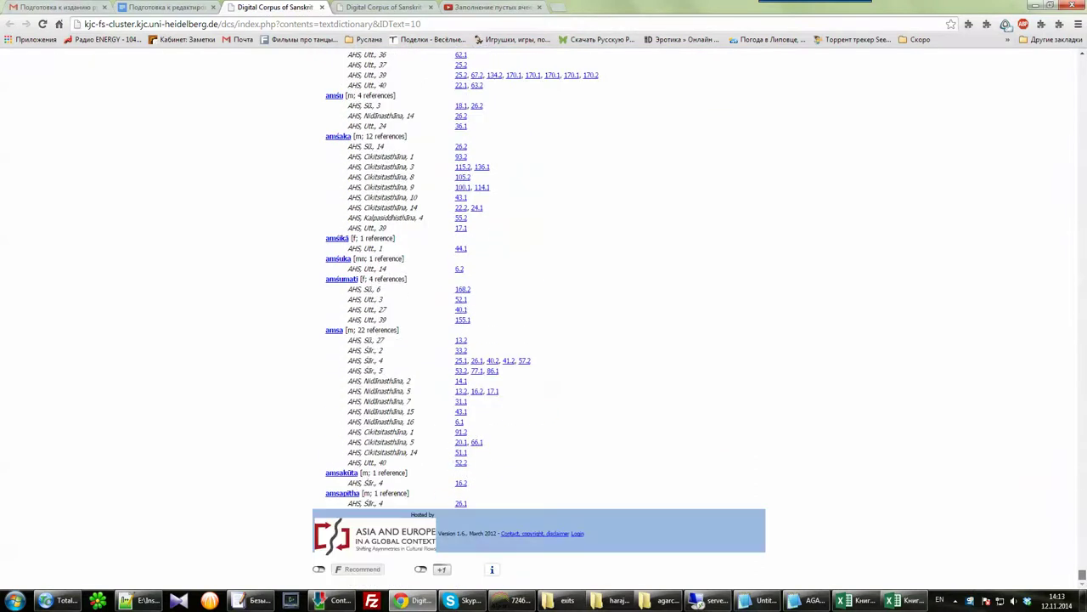
shift+click(704, 507)
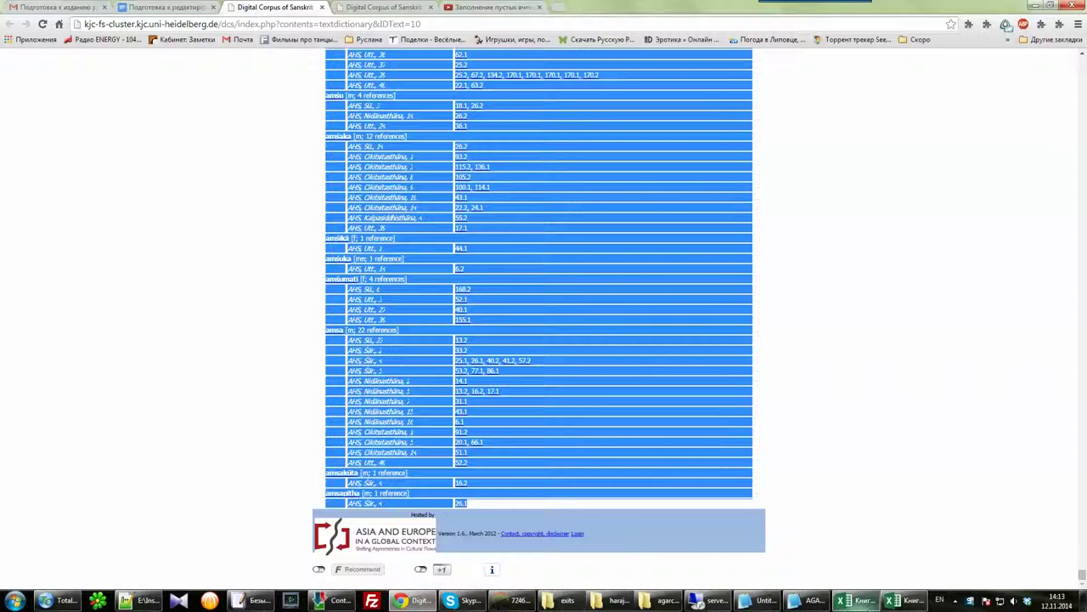
Switch to the Excel workbook Книга2 and apply all borders to the pasted data in columns A to C.
click(898, 604)
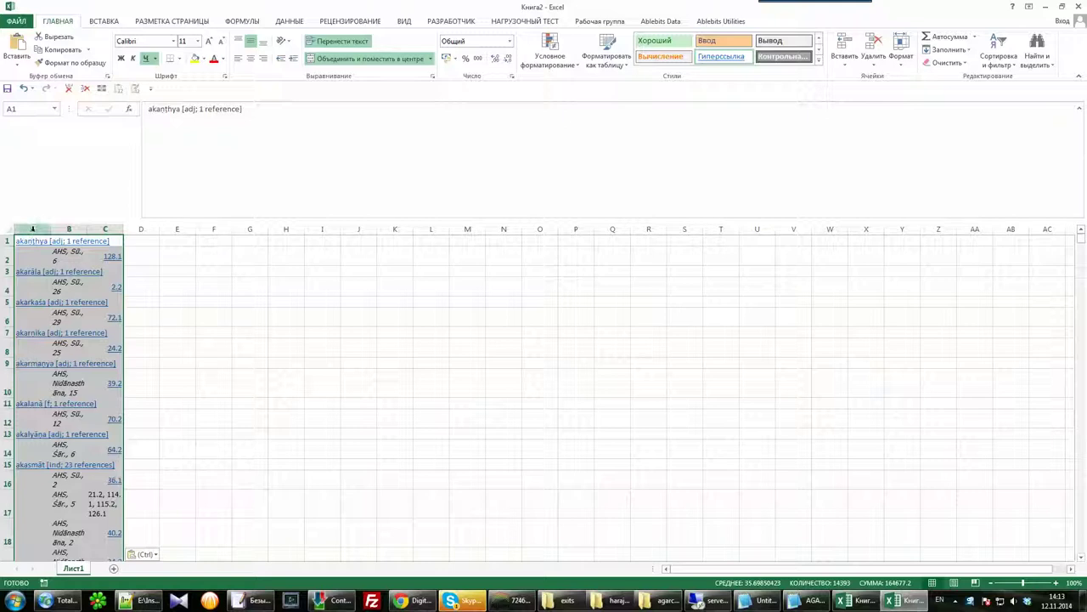
click(179, 58)
click(199, 159)
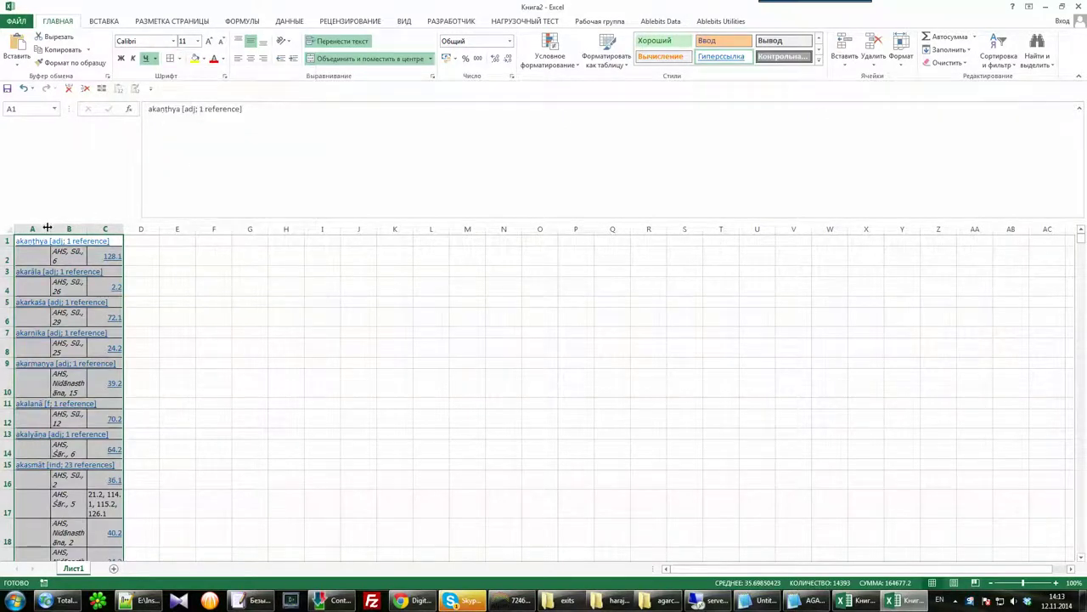
Widen column A to fit the word entries and unmerge the merged cells across columns A to C.
drag(50, 229, 212, 228)
click(375, 314)
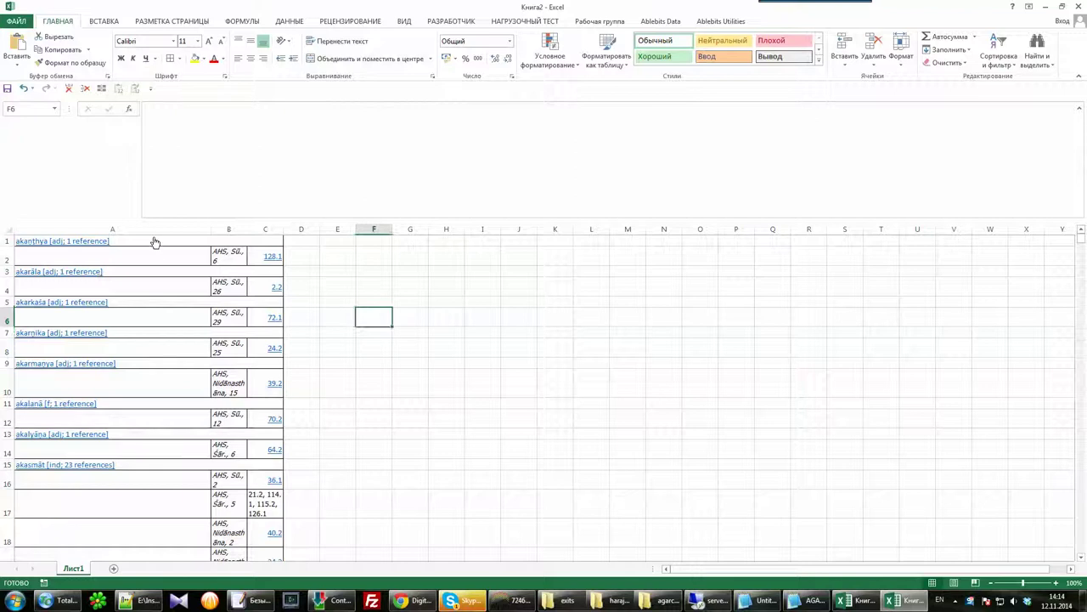
click(126, 228)
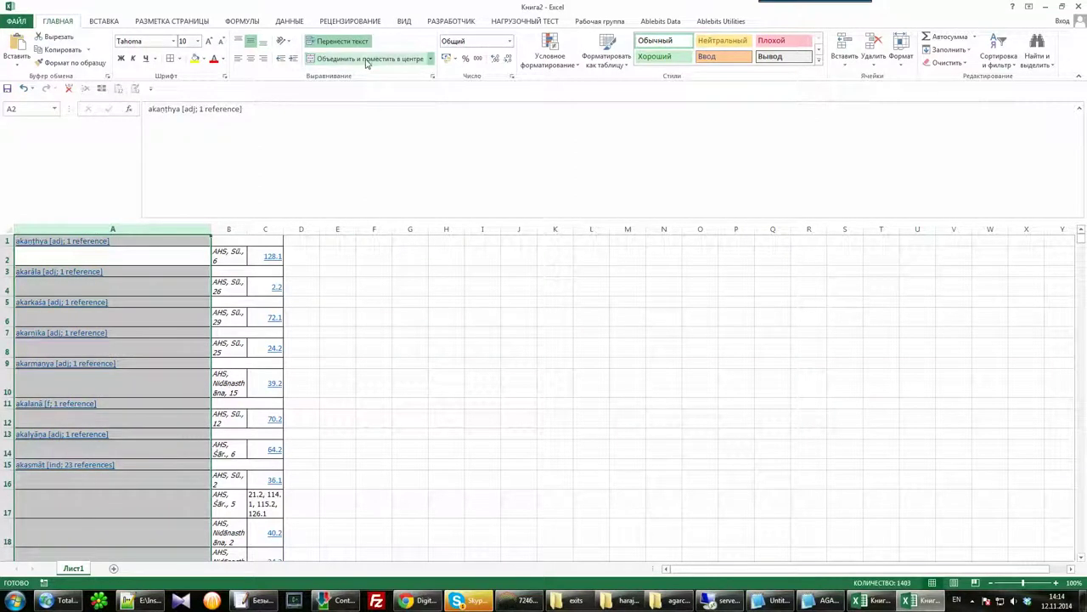
key(ctrl+a)
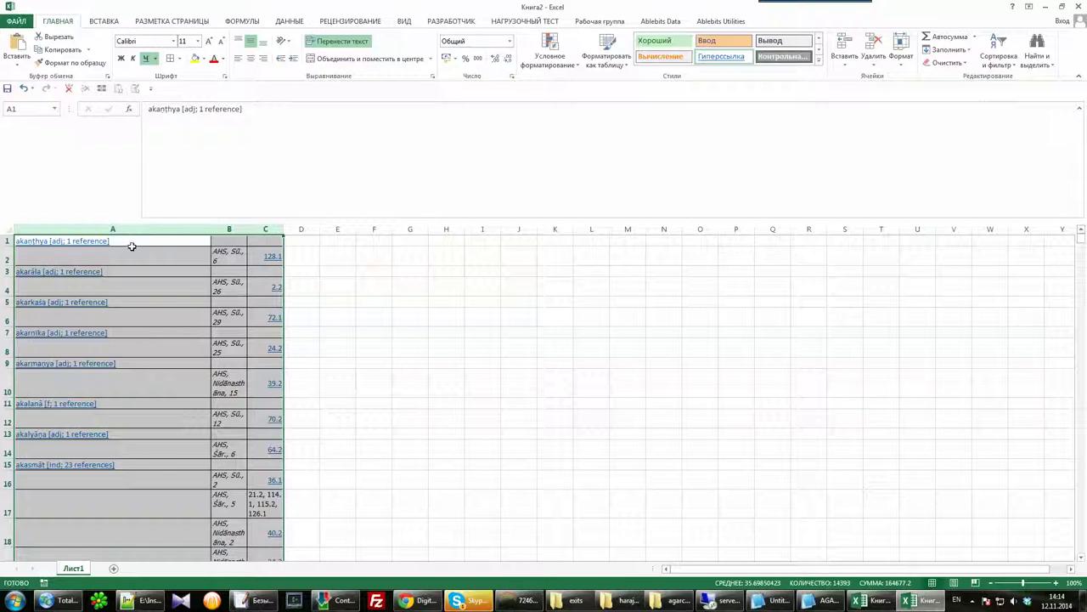
Select only the blank cells in column A and fill them all with the value of the cell above, using =A1.
click(143, 229)
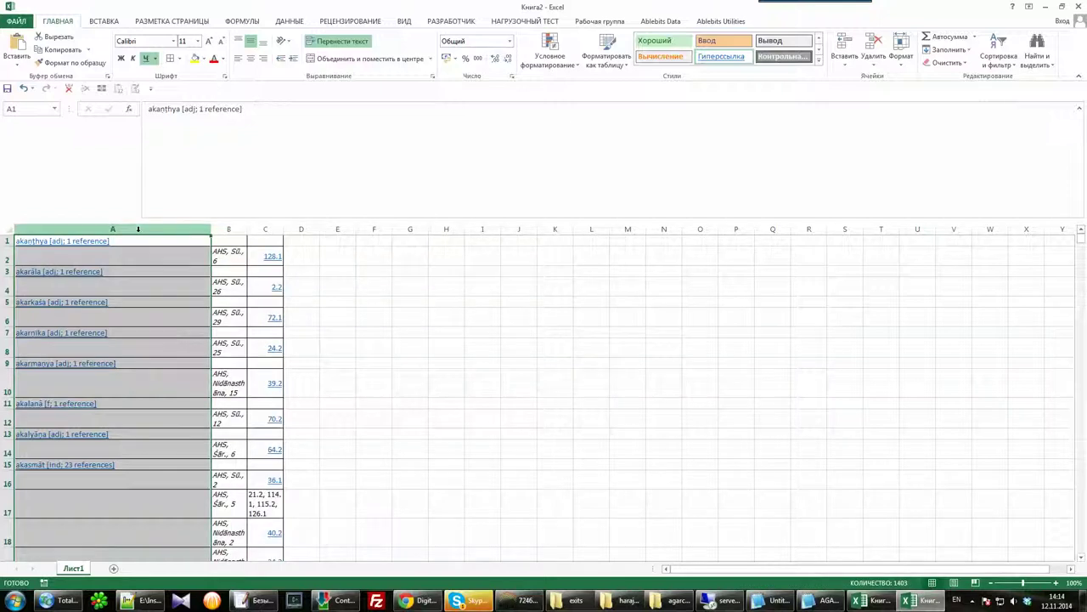
key(ctrl+g)
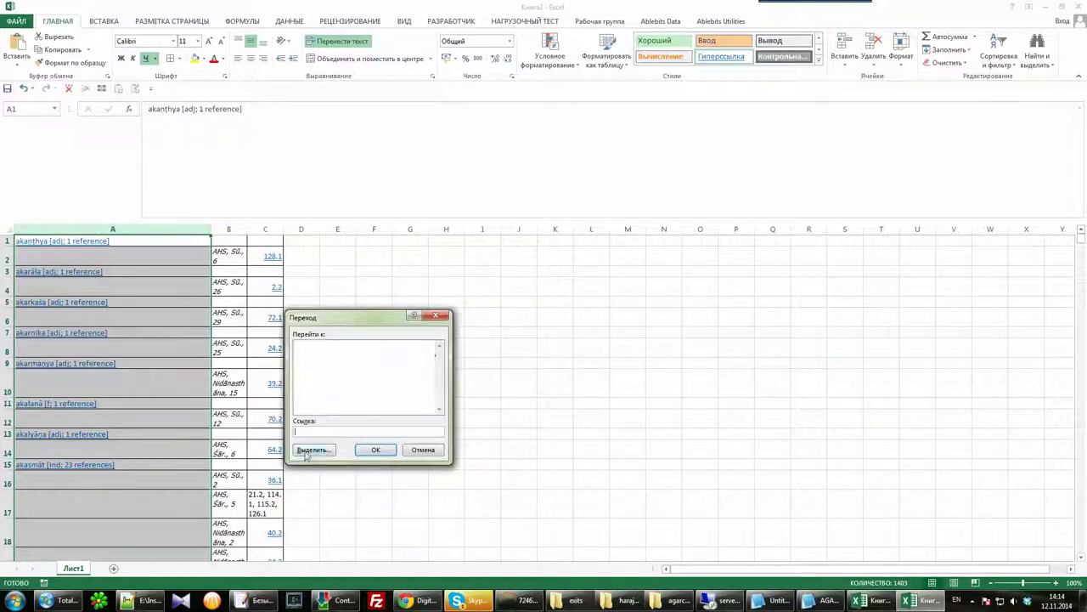
click(308, 452)
click(293, 403)
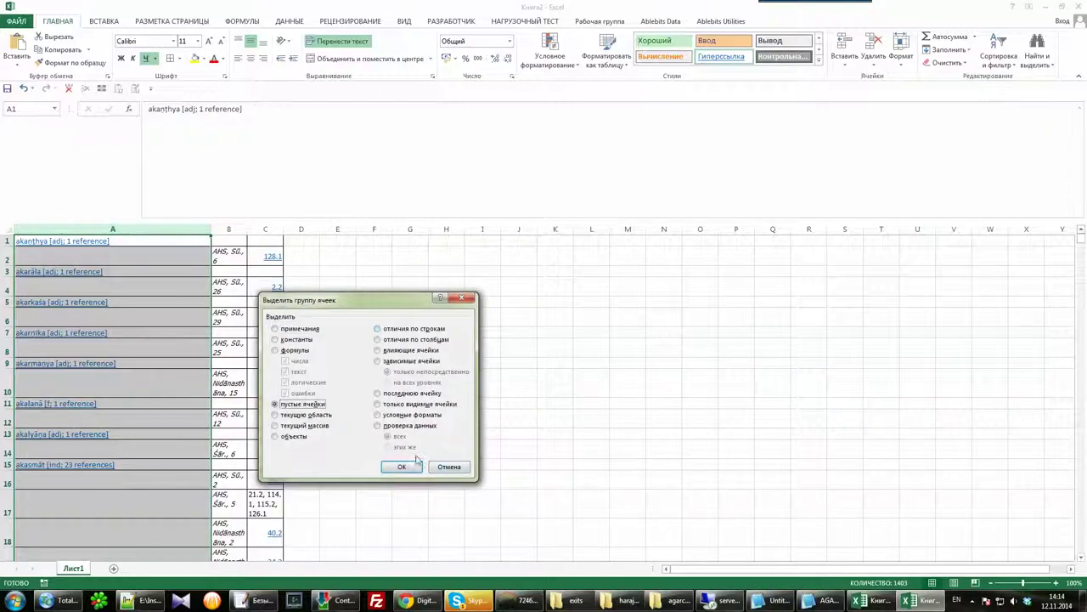
click(403, 465)
text(=)
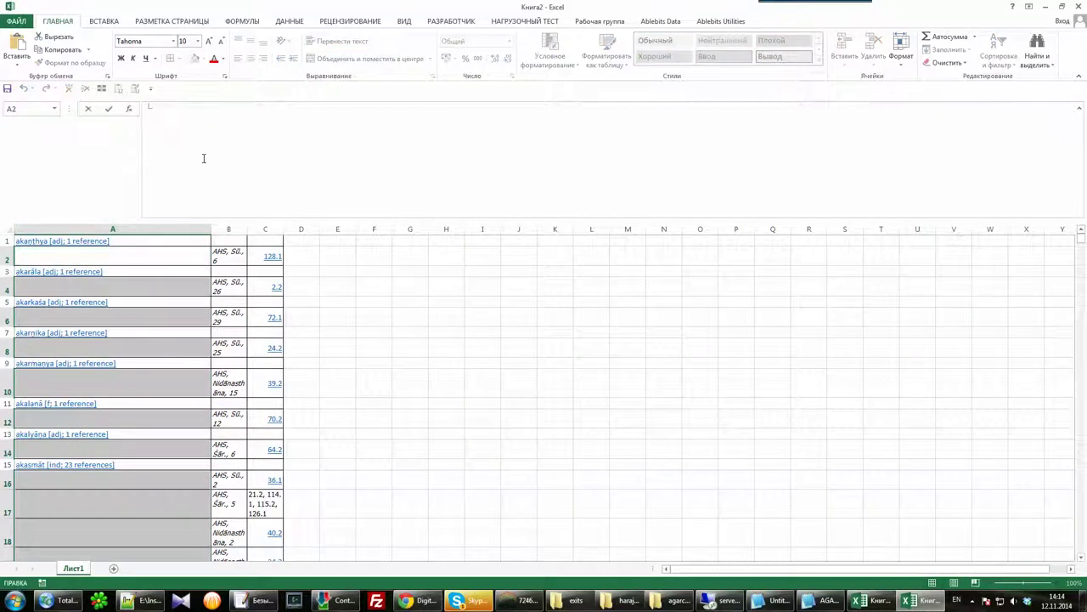
click(149, 242)
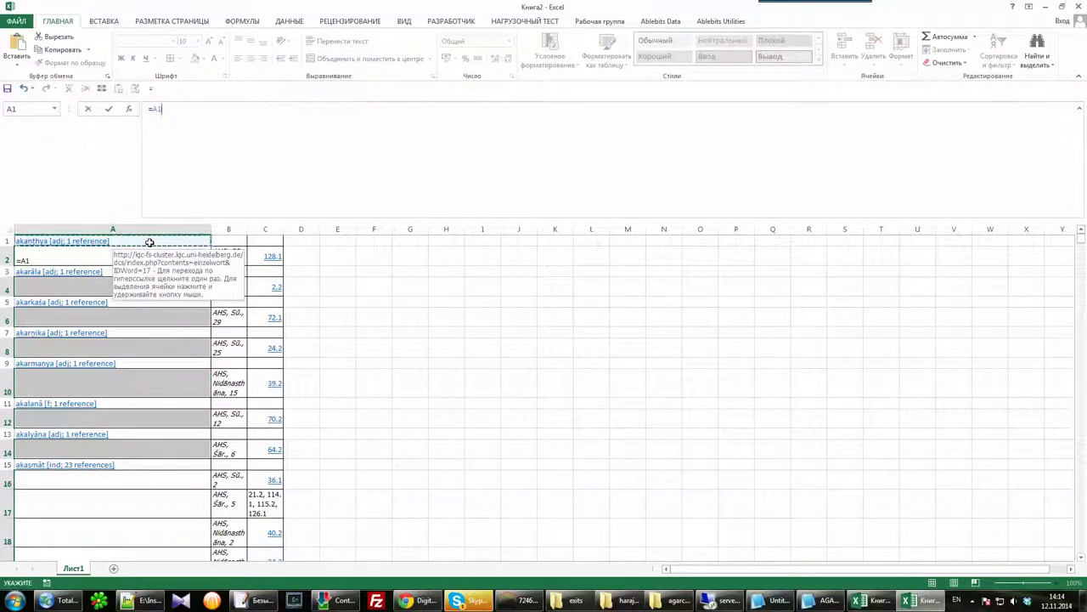
key(ctrl+Return)
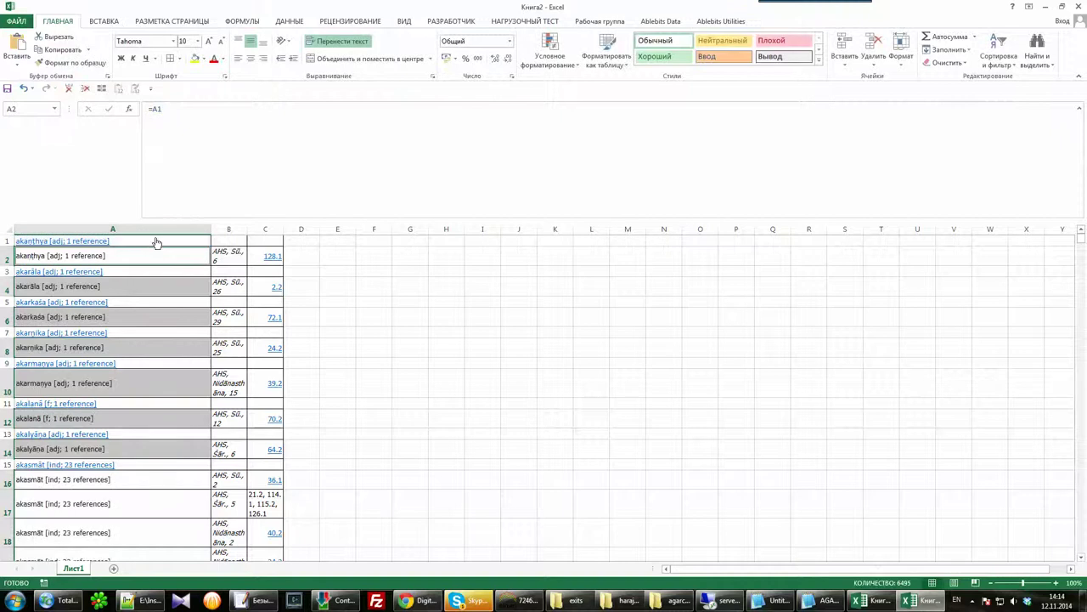
Replace the formulas in column A with their values and fit column B's width to its contents.
click(144, 221)
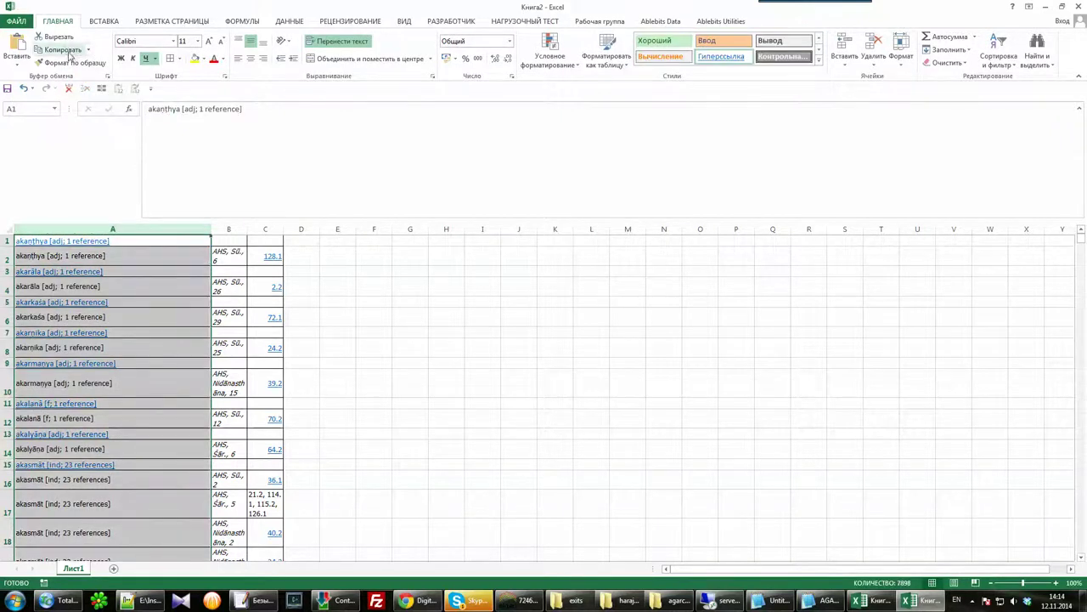
click(58, 50)
click(17, 62)
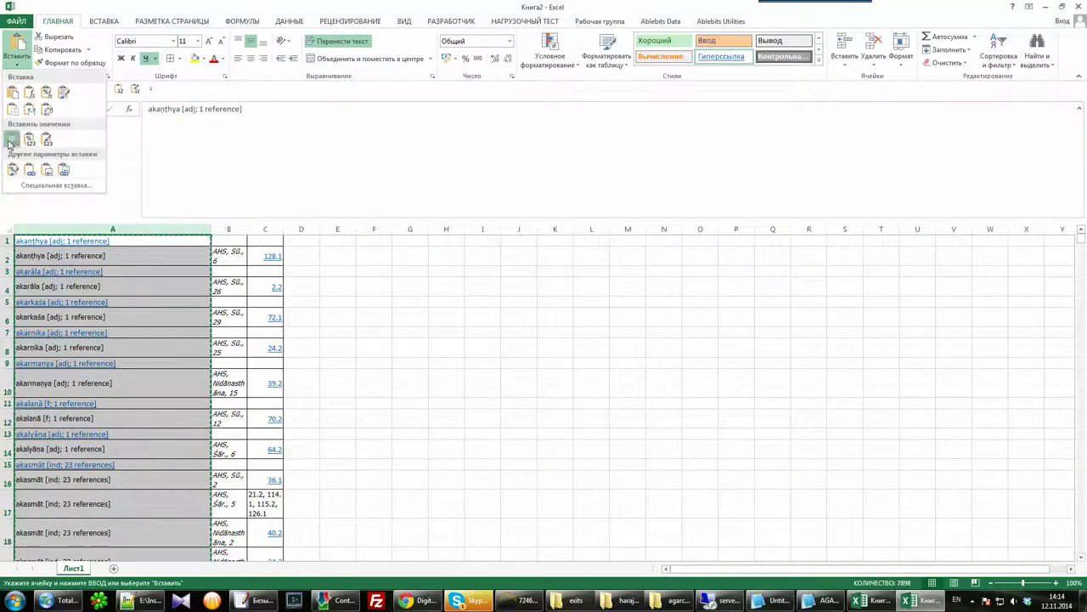
click(12, 142)
click(337, 287)
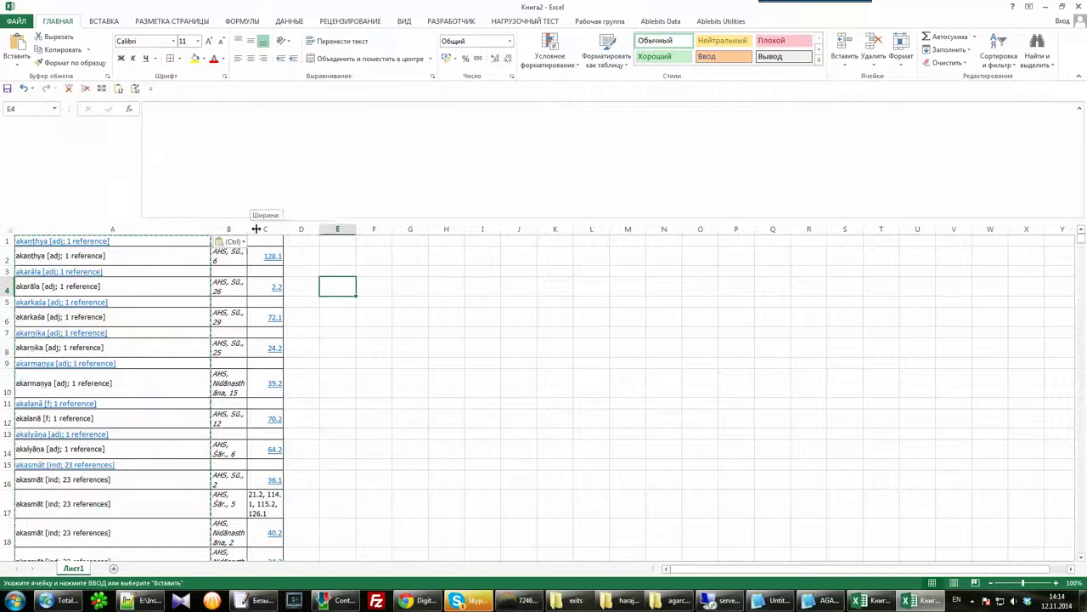
double_click(248, 230)
Start an ЕСЛИ formula in cell D2 with a nested ПОИСК function as its condition.
click(372, 253)
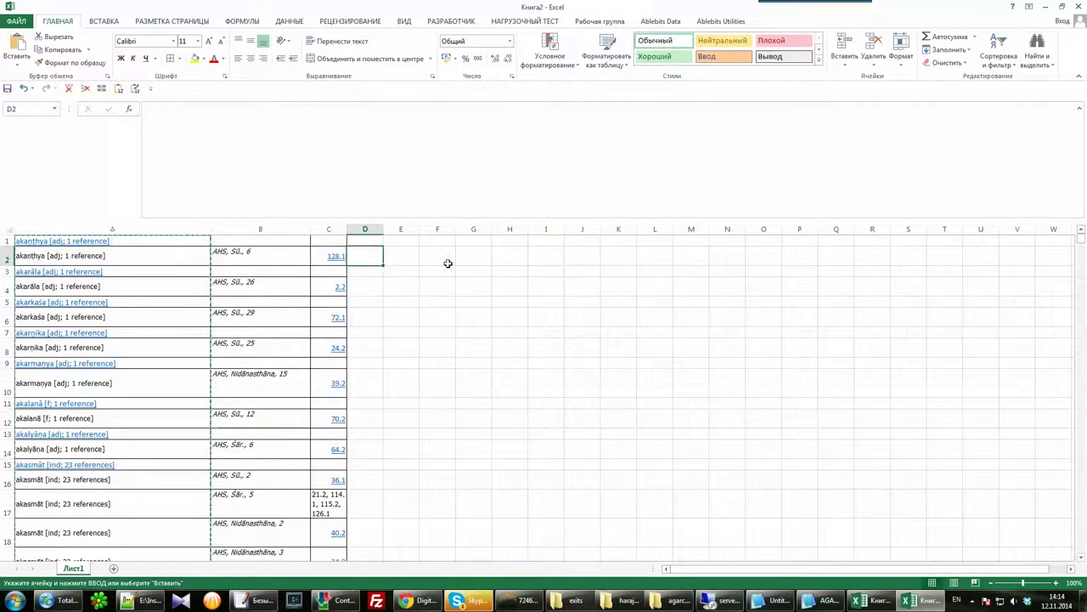
click(420, 198)
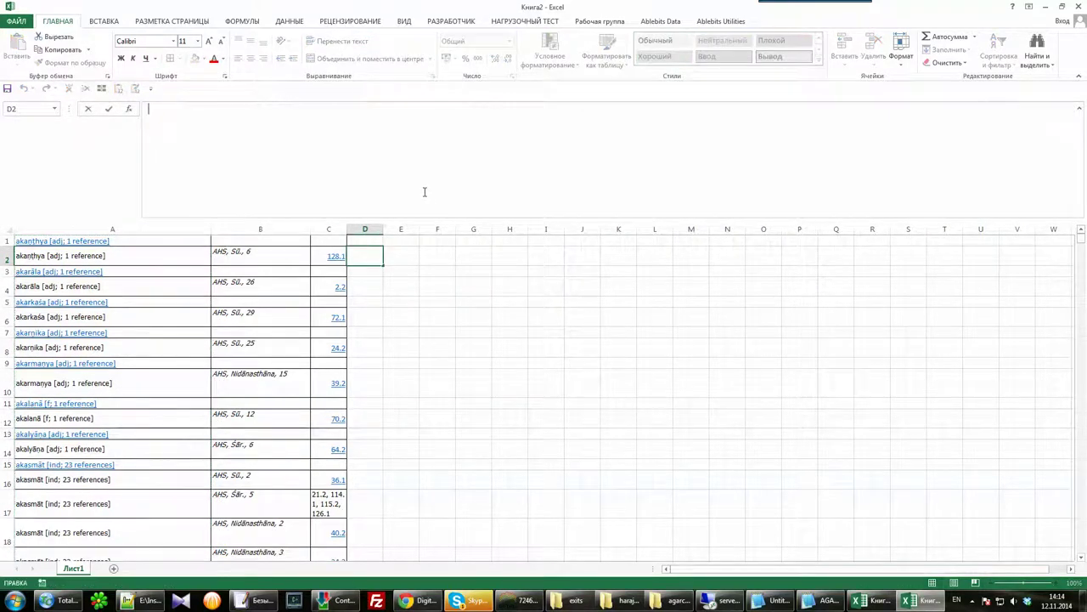
text(=Tckb)
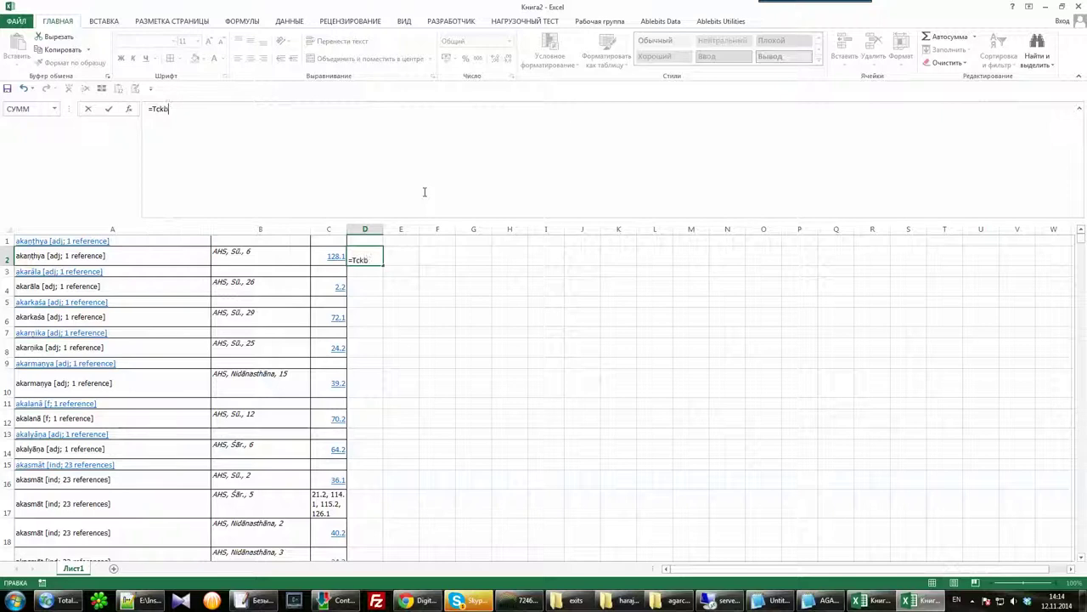
key(alt+shift)
text(Если)
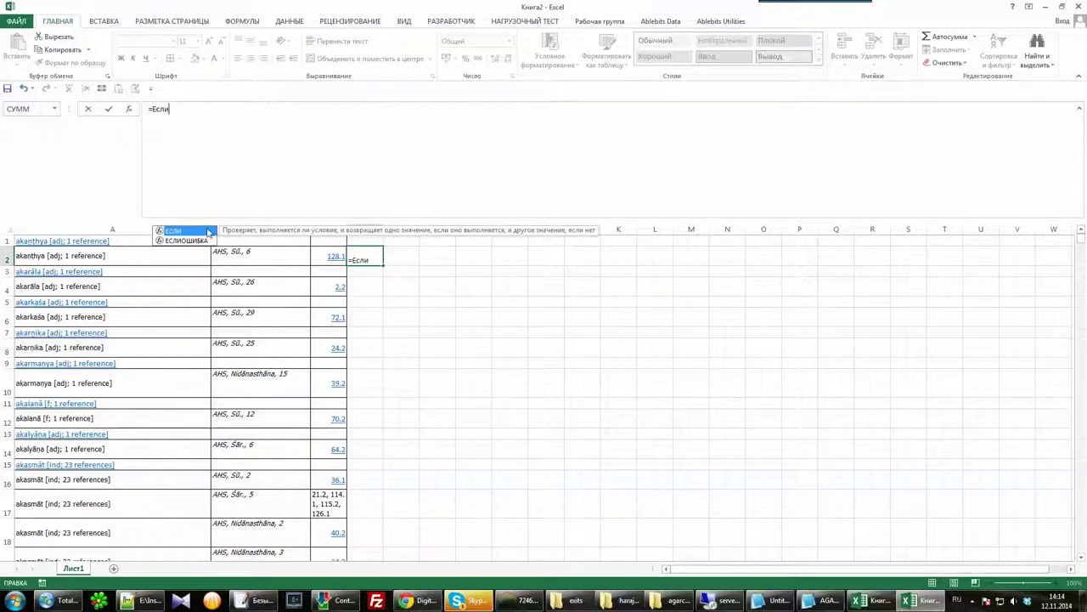
double_click(208, 232)
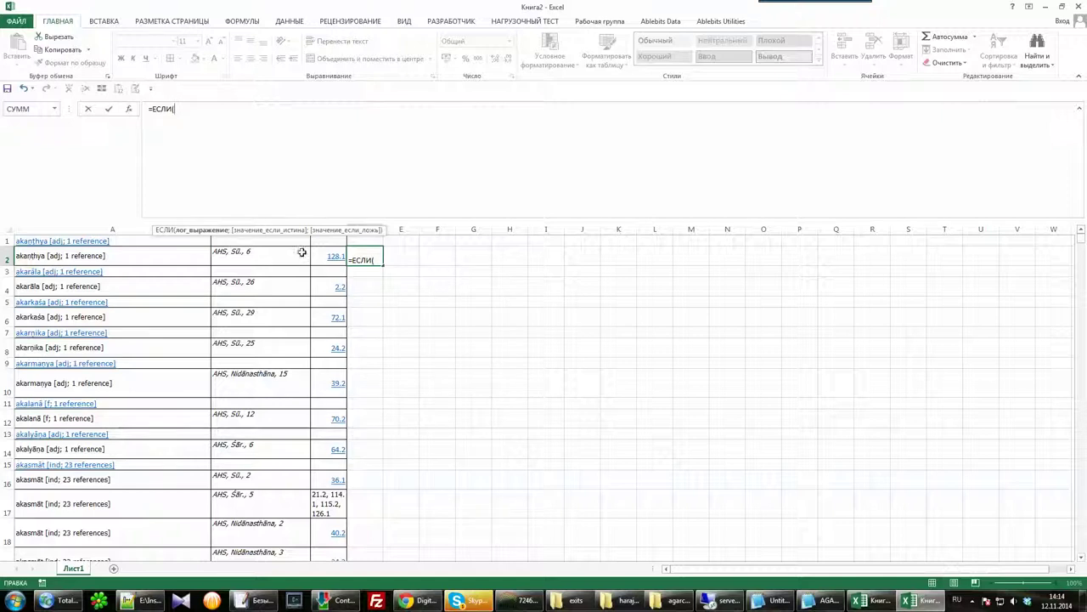
text(поис)
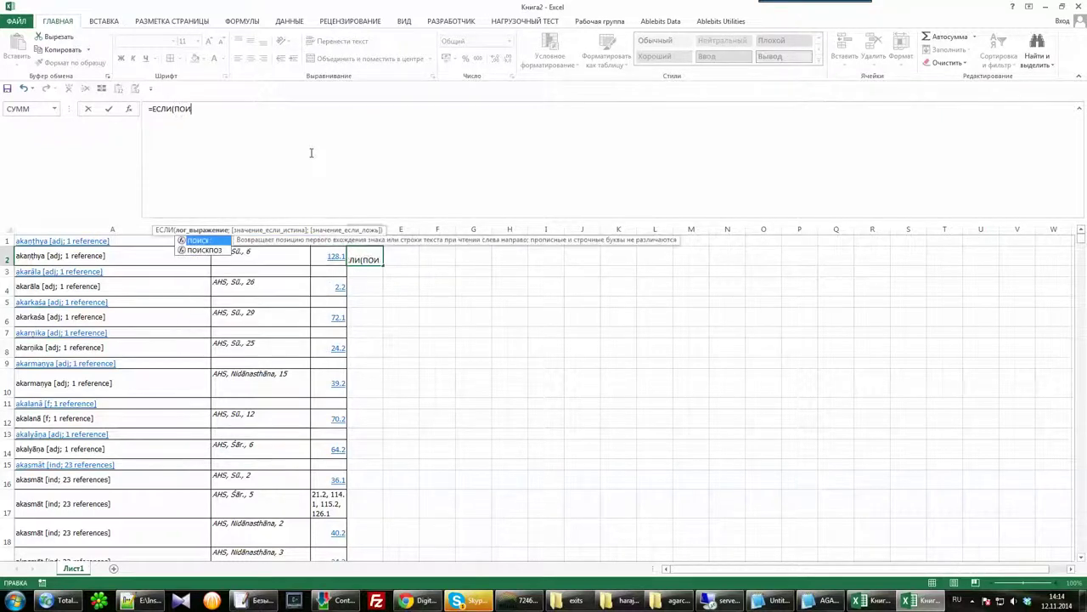
double_click(215, 242)
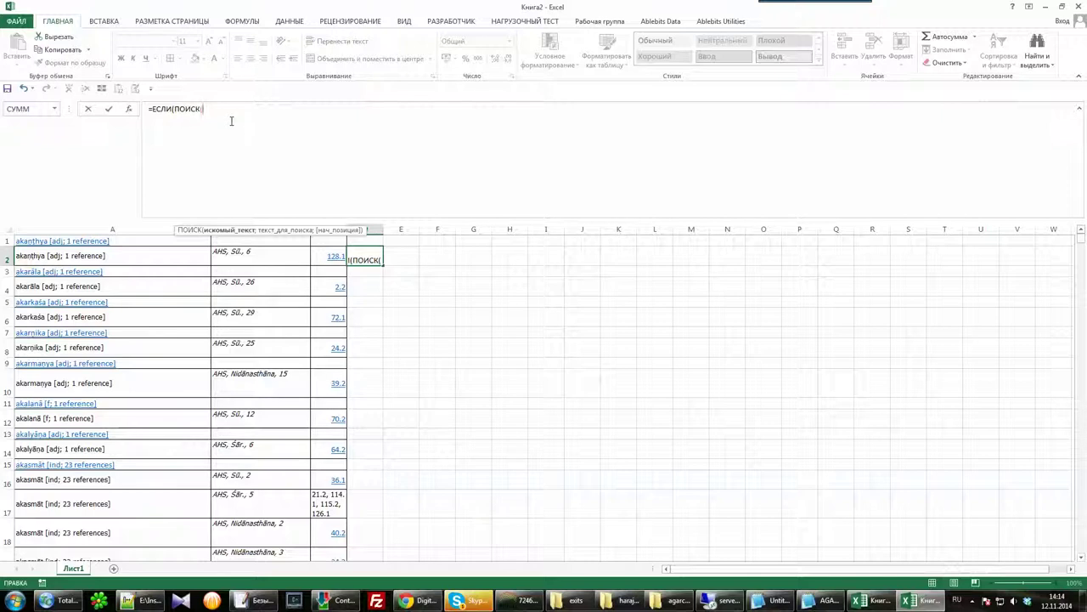
Complete the formula in D2 as =ЕСЛИ(ПОИСК(B2;"";1)>0;A2;) and select cell B2.
click(231, 250)
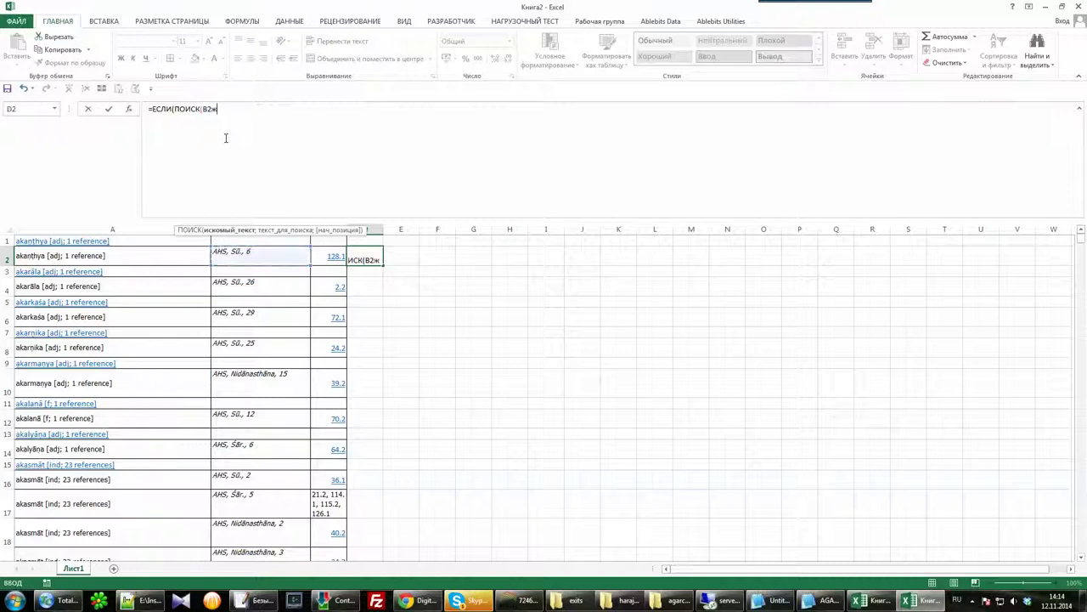
key(F2)
text(;)
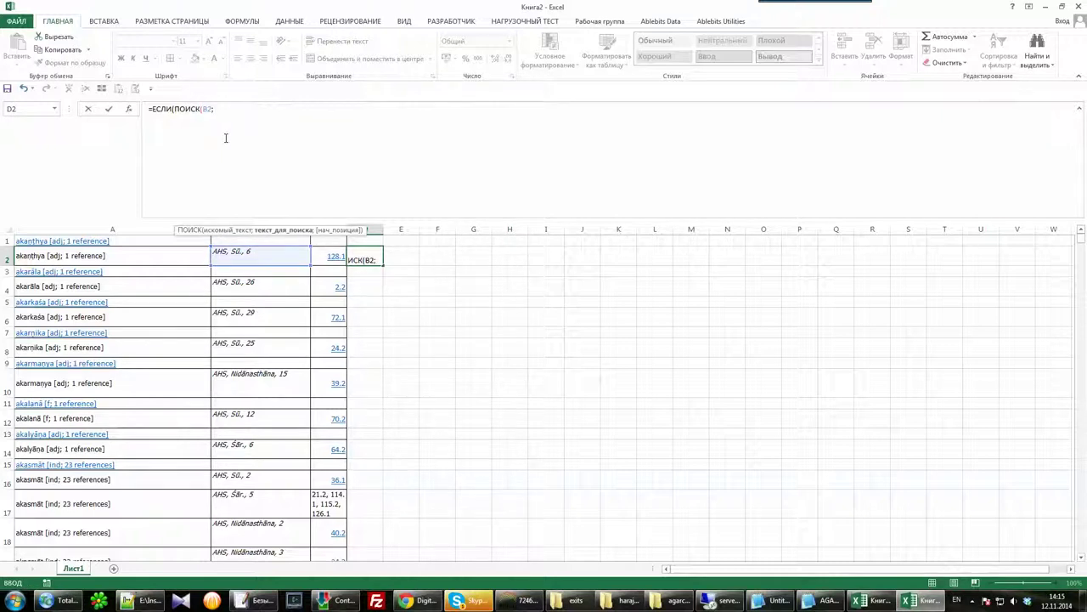
text("";)
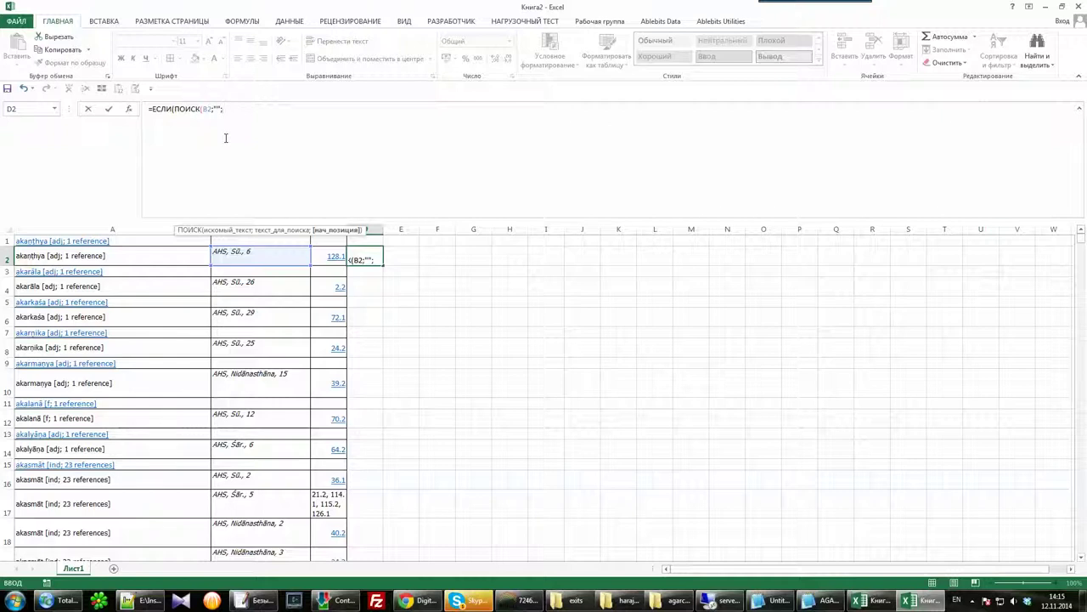
text(1))
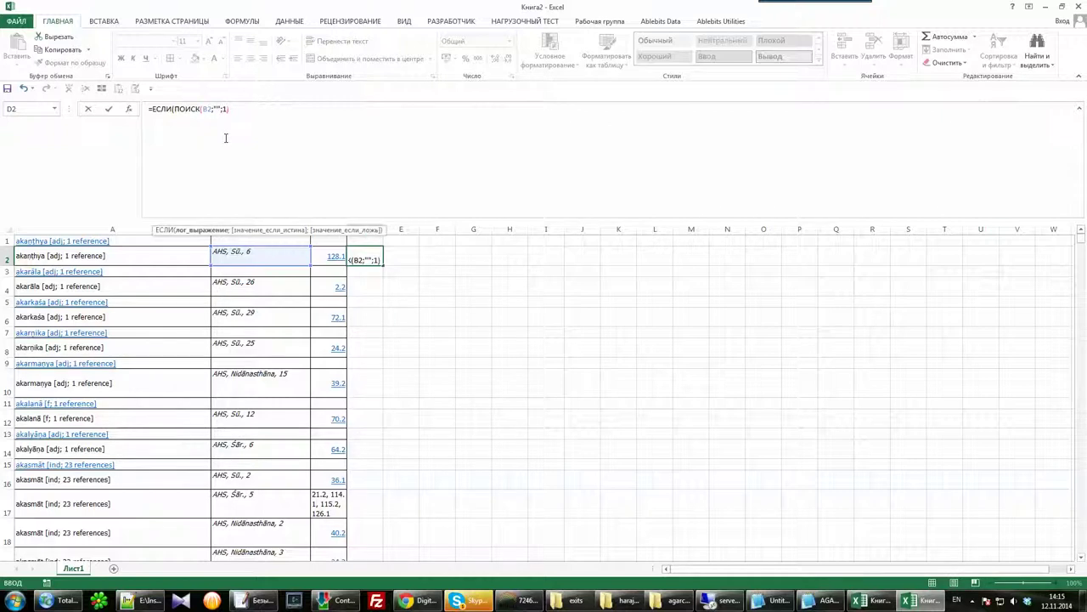
text(>0;)
click(178, 259)
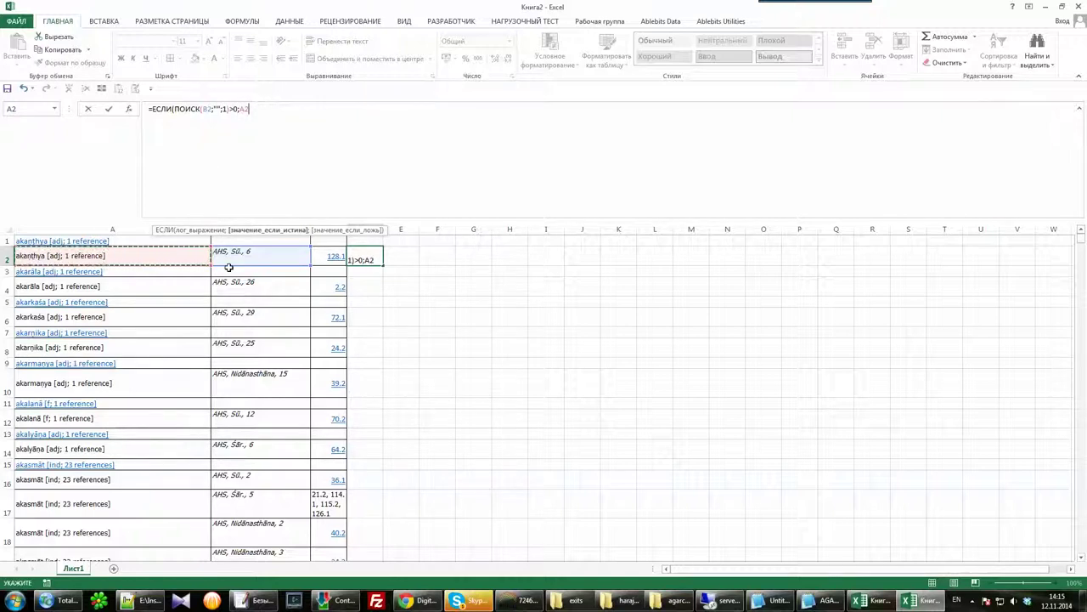
text(;)
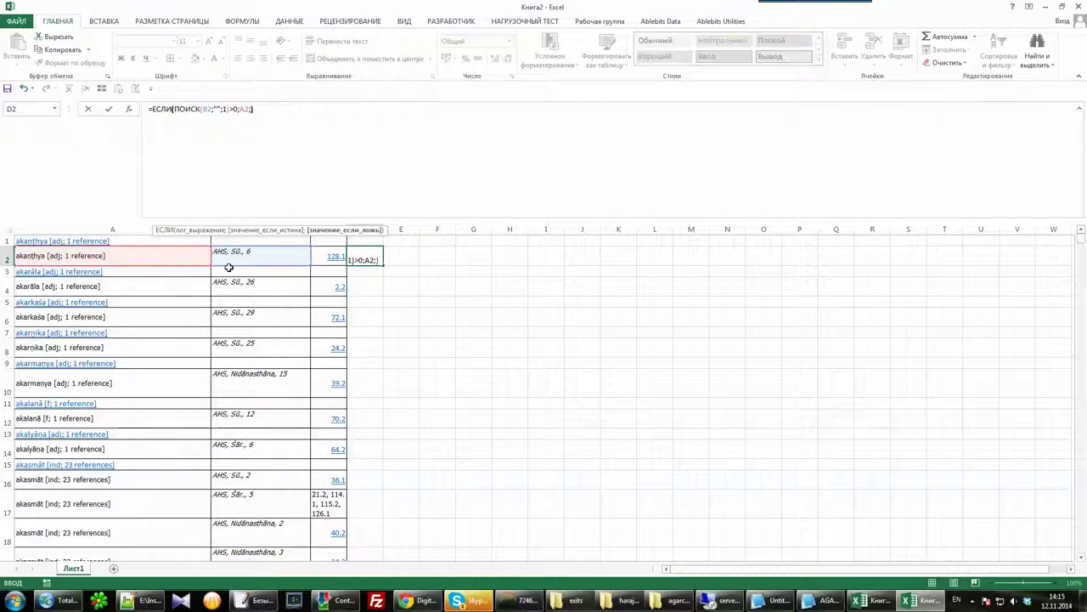
key(Return)
click(278, 256)
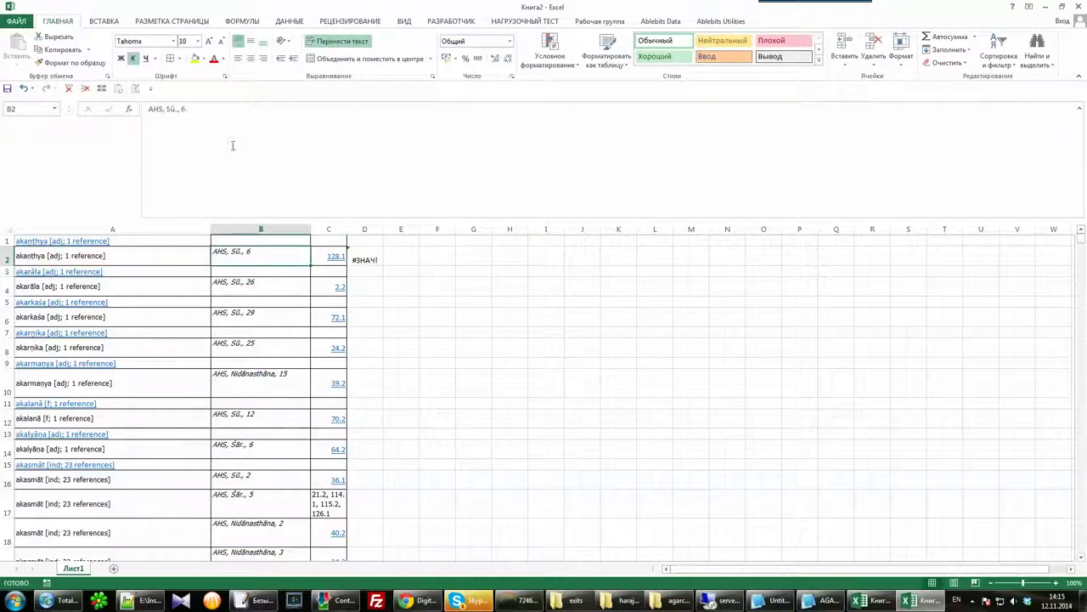
Copy "Sū" from the reference text in B2 and paste it between the quotes of the ПОИСК function in D2.
double_click(170, 108)
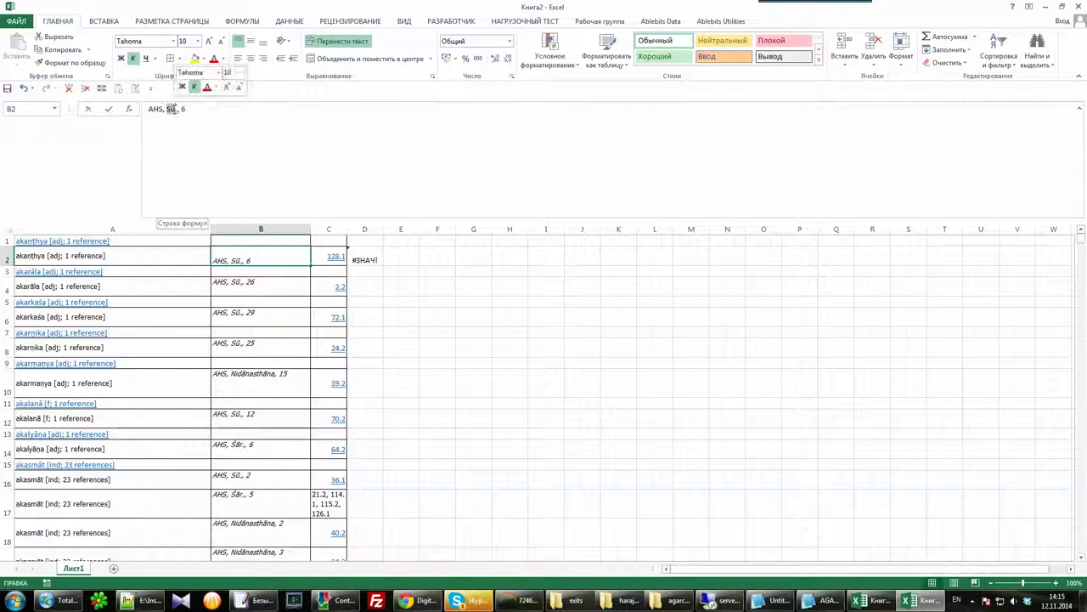
key(ctrl+c)
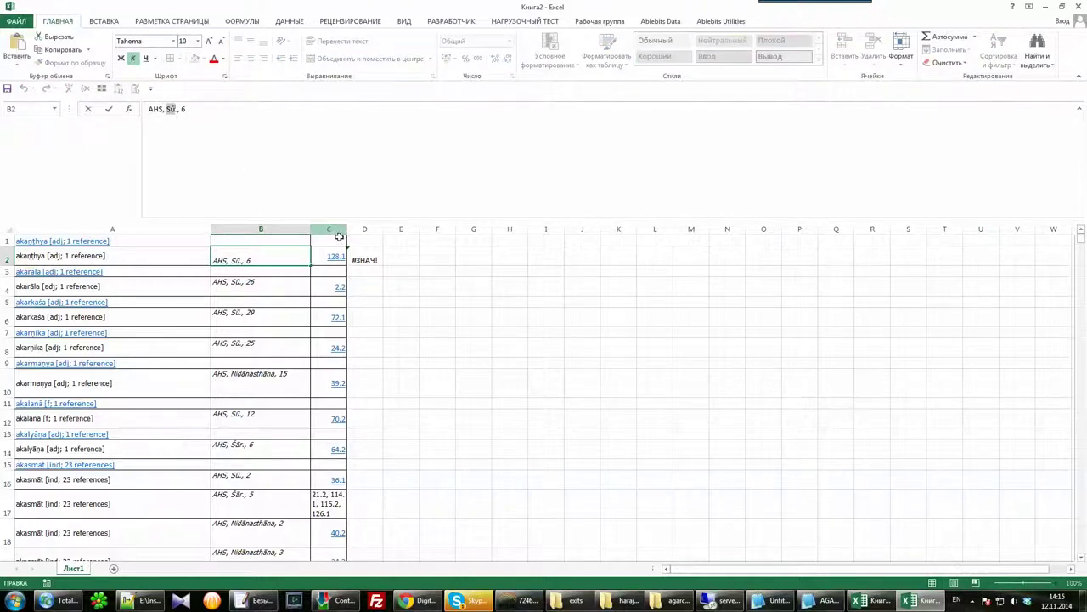
click(364, 254)
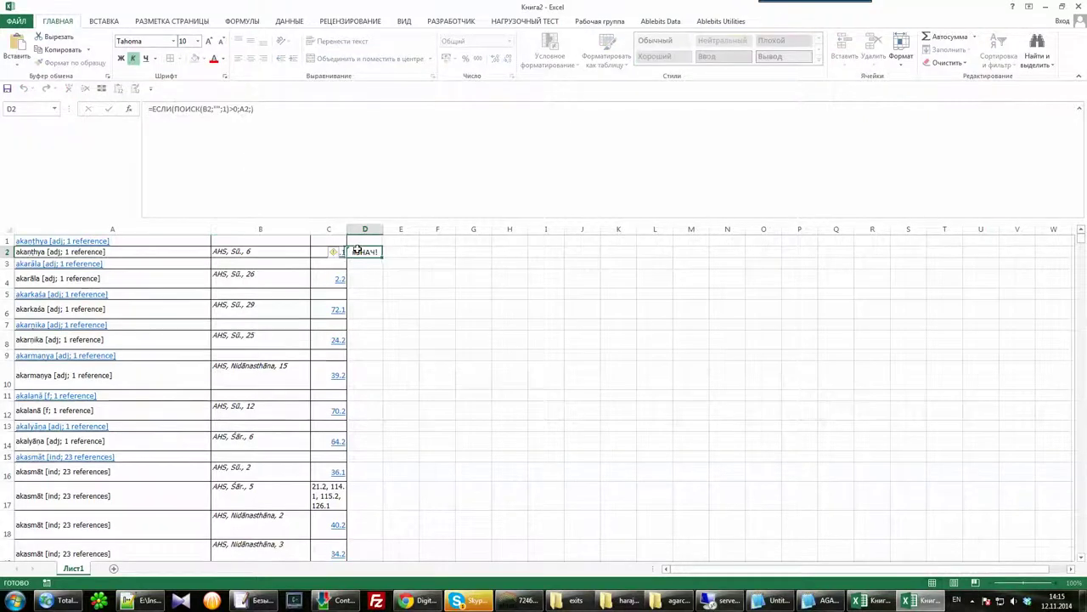
click(219, 108)
key(ctrl+v)
key(Return)
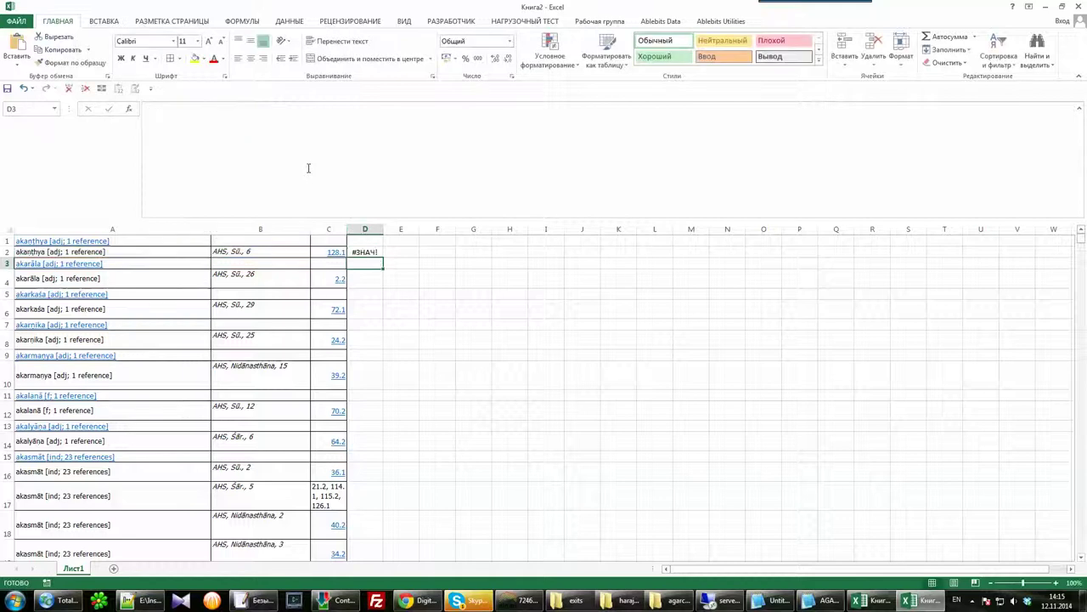
Widen column D and reorder the ПОИСК arguments in D2 so the formula reads =ЕСЛИ(ПОИСК("Sū";B2;1)>0;A2;).
drag(383, 229, 496, 228)
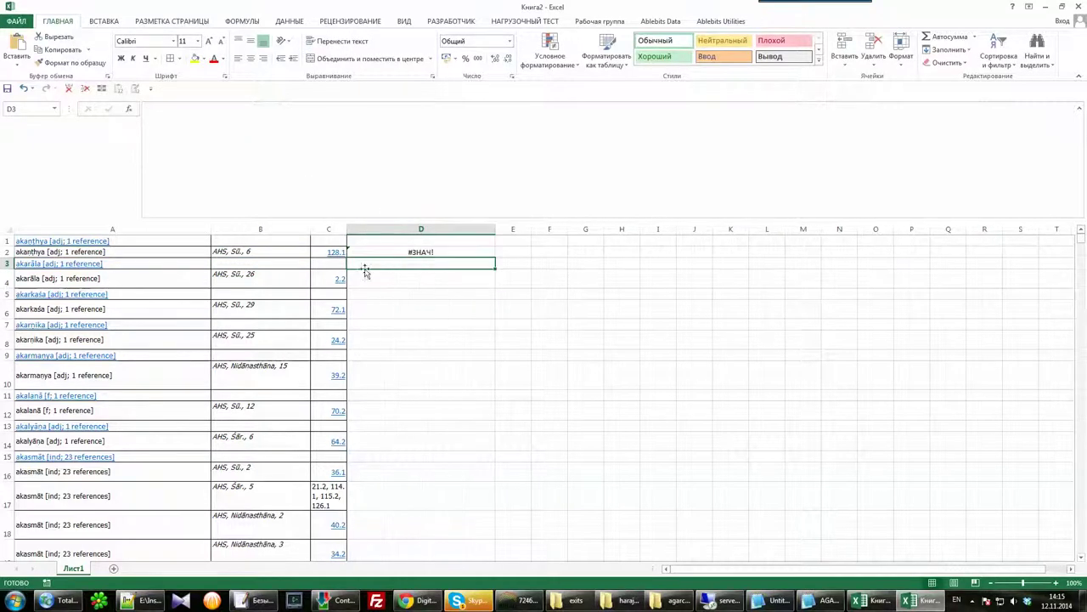
click(368, 252)
click(204, 121)
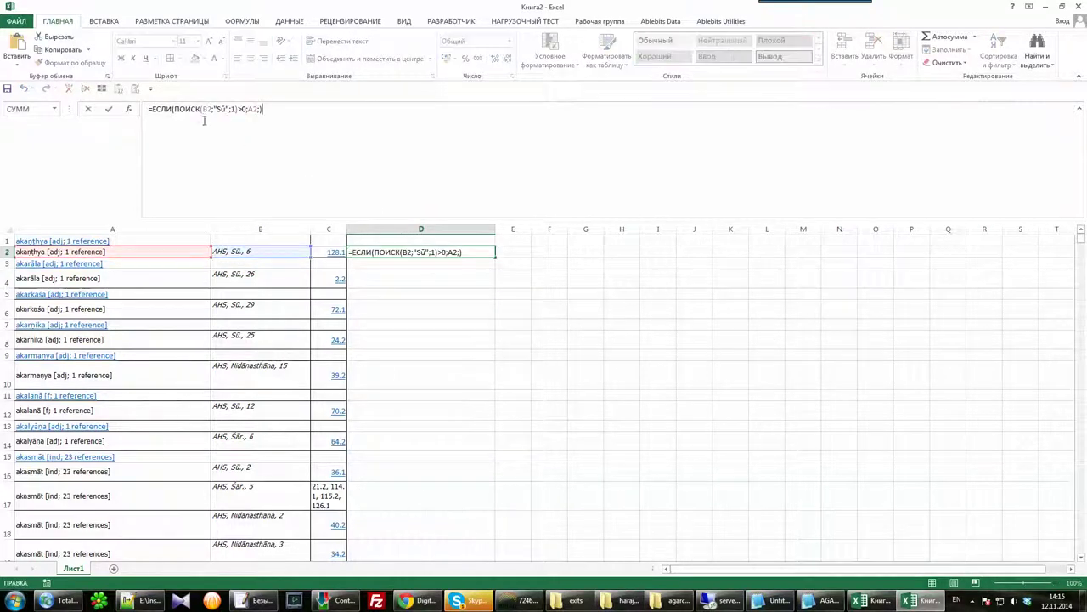
click(200, 119)
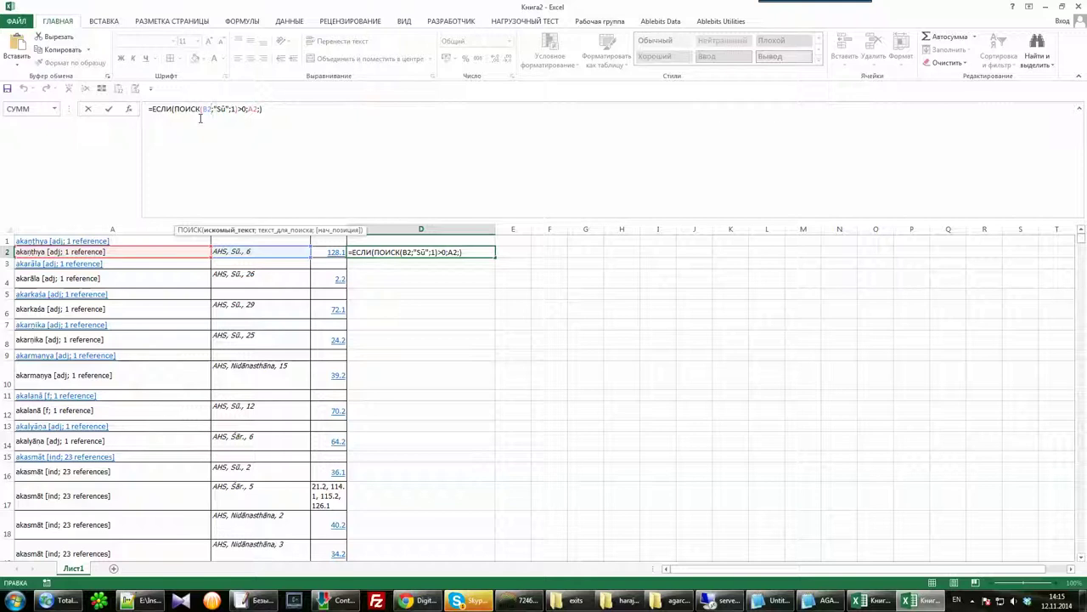
click(215, 109)
key(shift+Right)
key(BackSpace)
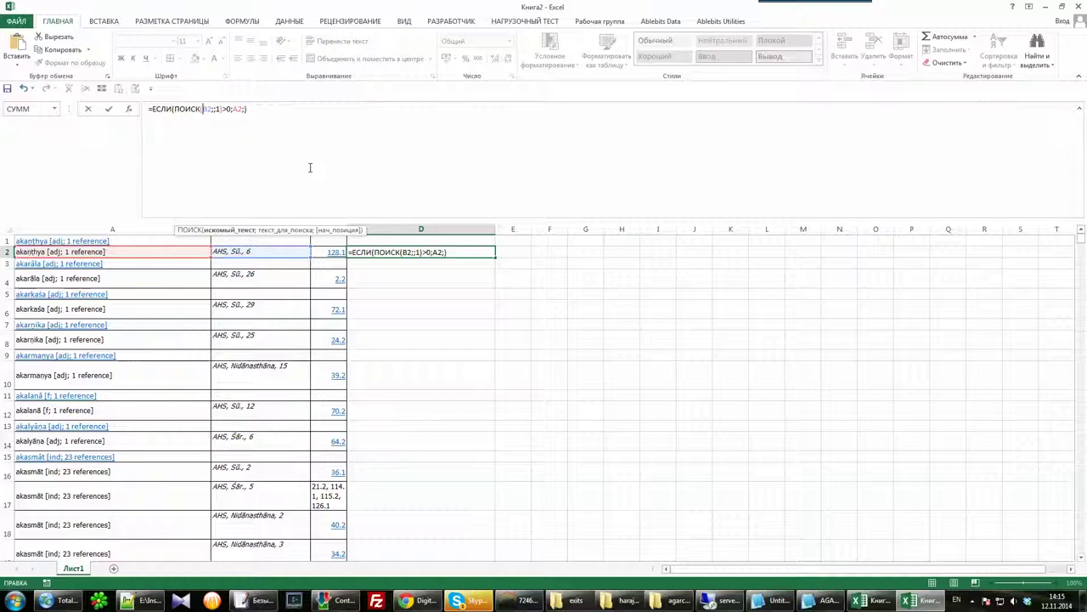
key(ctrl+v)
text(;)
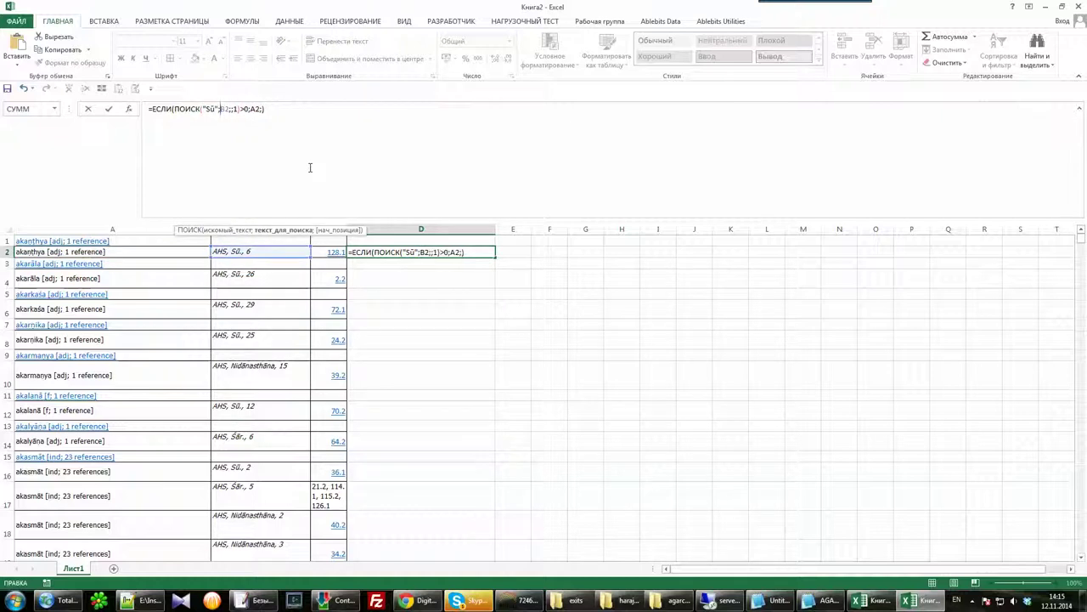
key(BackSpace)
key(Return)
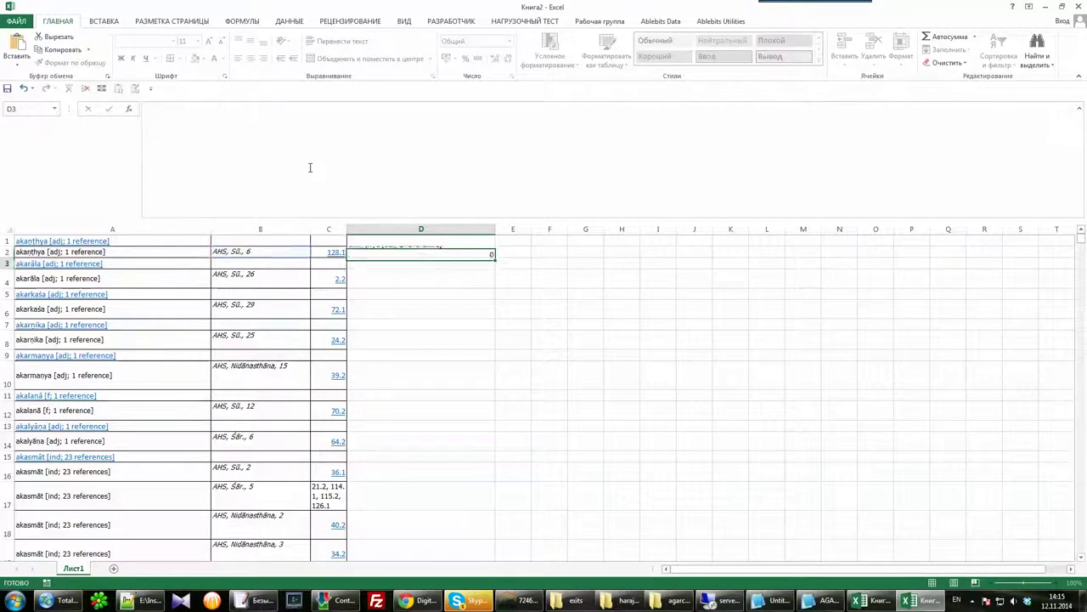
Copy the formula in D2 down column D to the end of the word list.
click(476, 252)
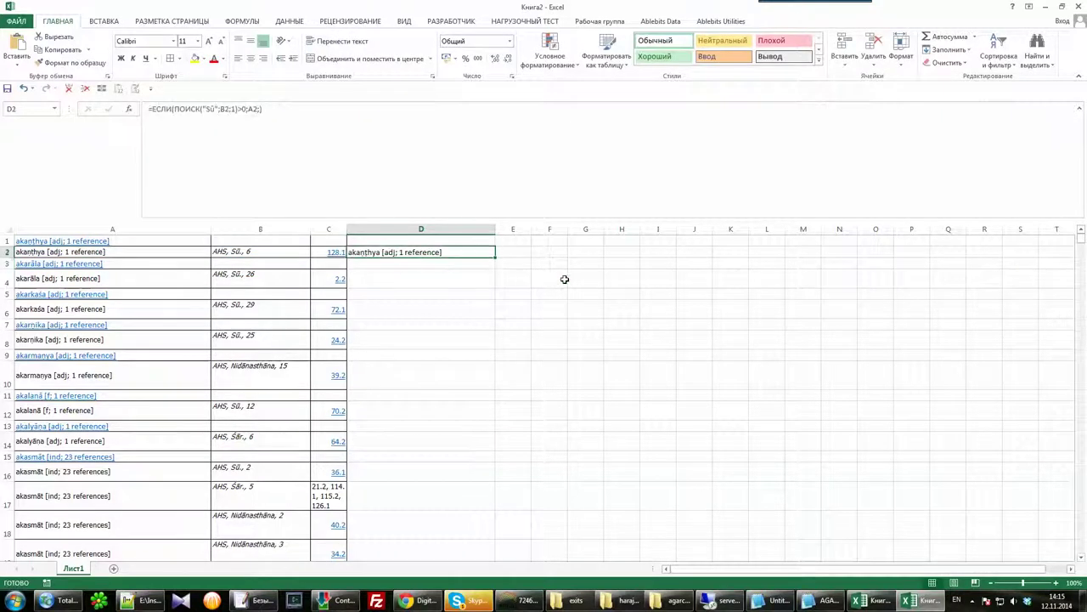
key(ctrl+c)
drag(1084, 247, 1084, 249)
shift+click(405, 539)
key(ctrl+v)
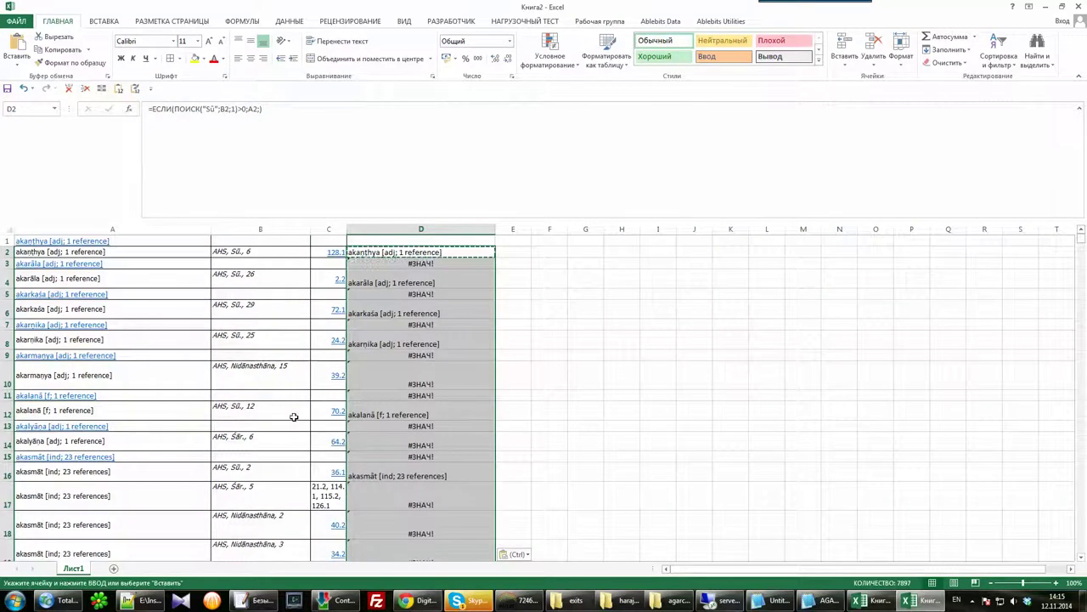
Try to wrap the ПОИСК condition of the D2 formula in an ИЛИ function.
click(472, 251)
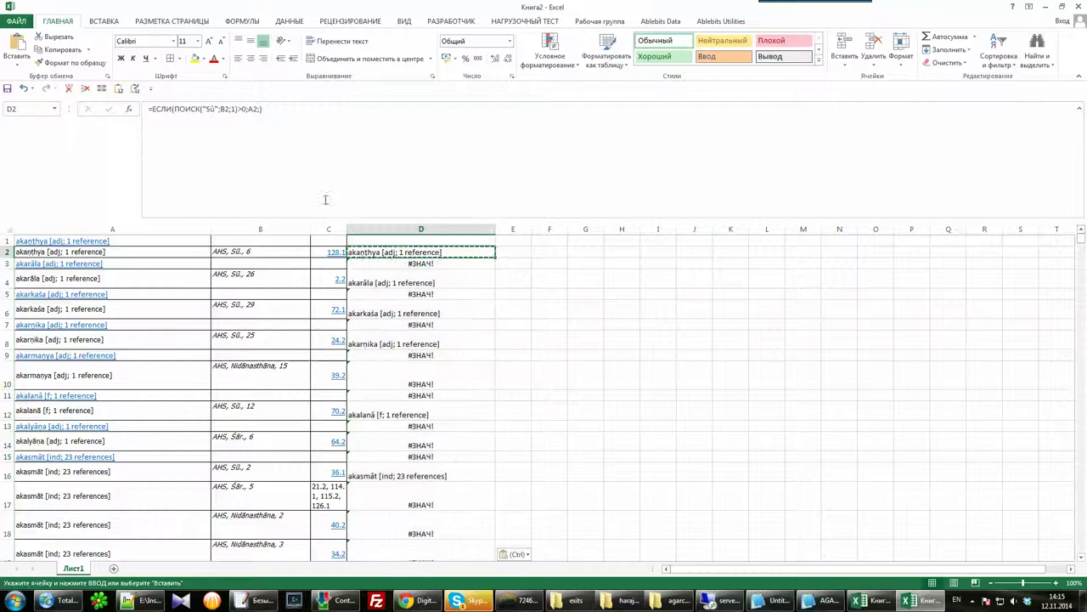
click(188, 117)
click(174, 108)
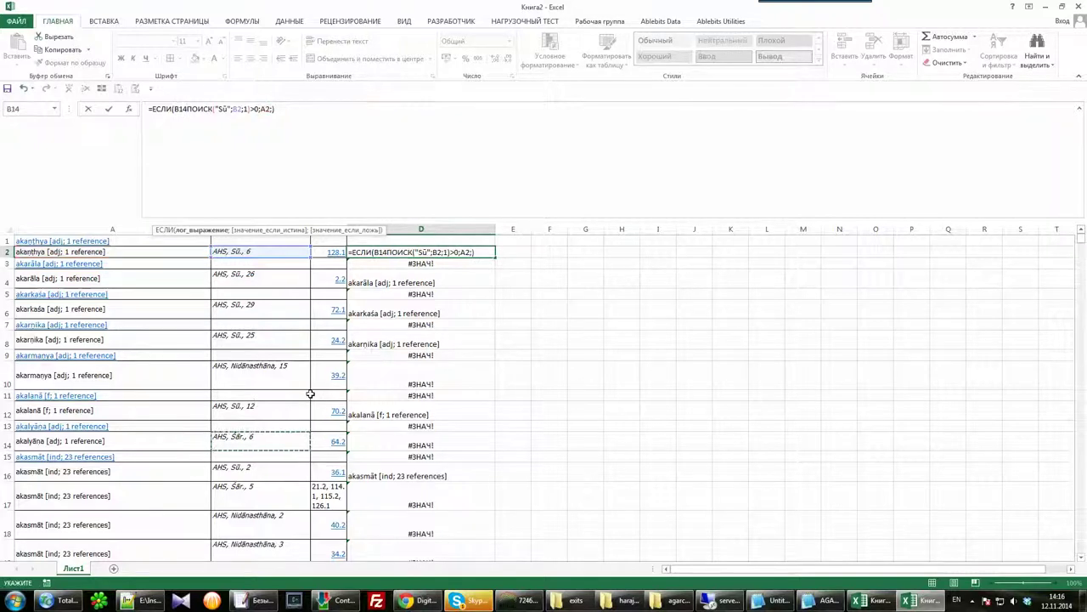
key(ctrl+Return)
click(223, 146)
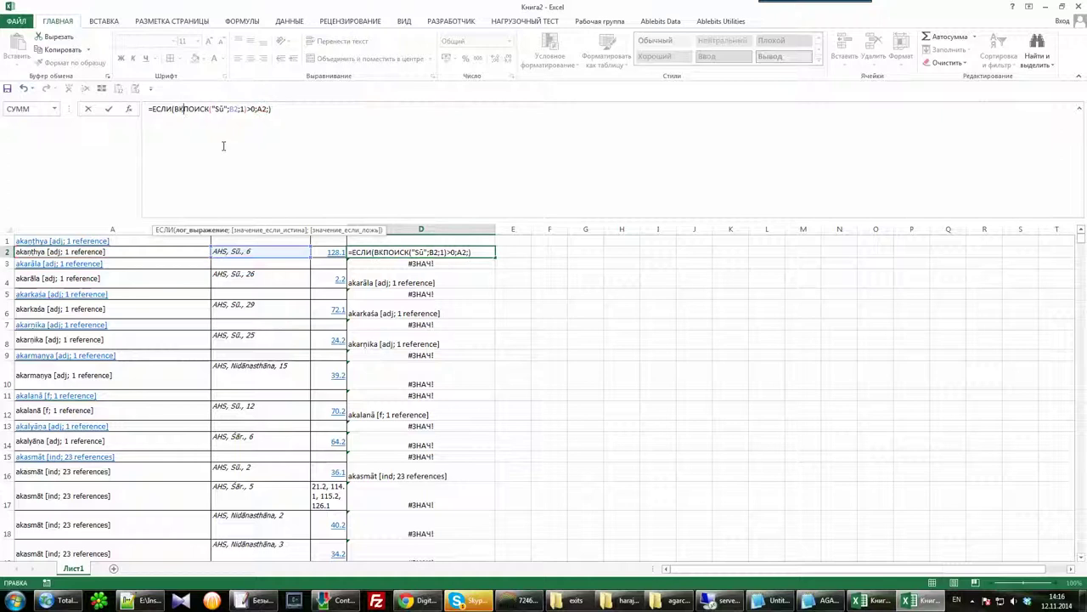
text(В)
key(BackSpace)
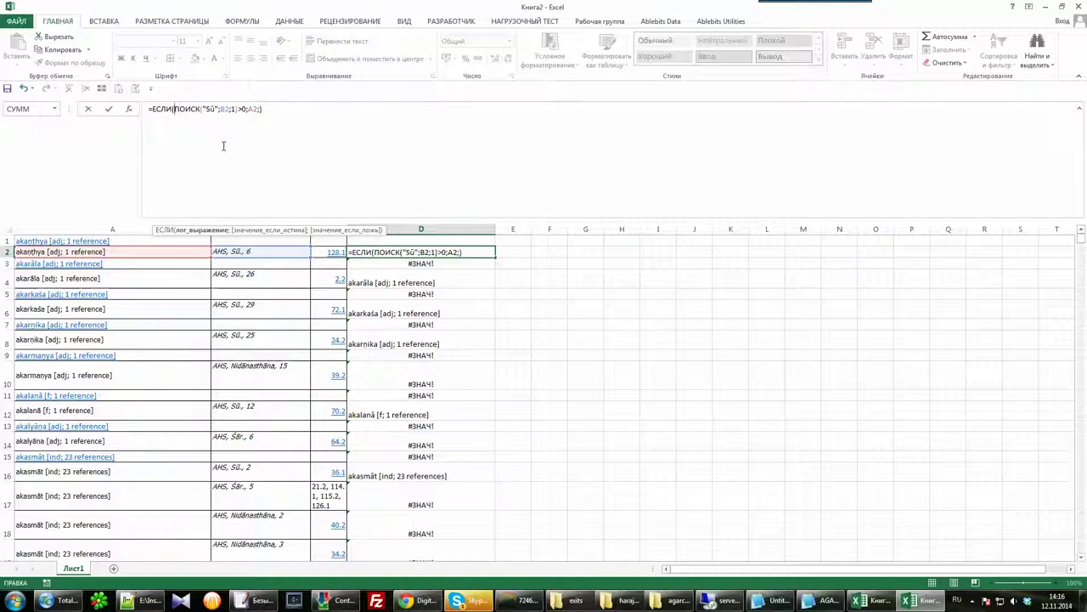
text(ИЛИ()
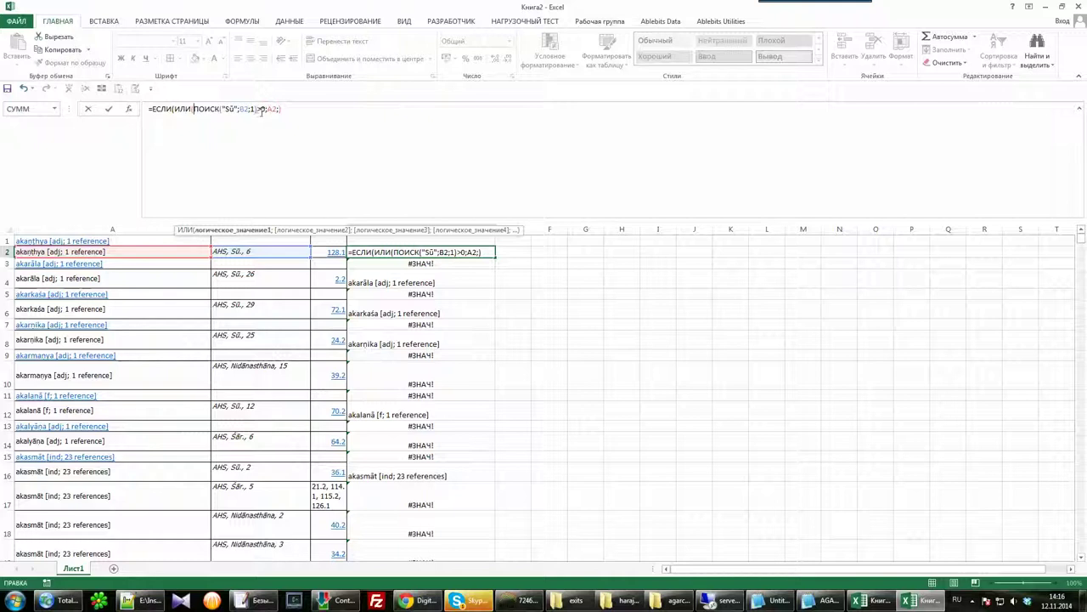
shift+click(265, 109)
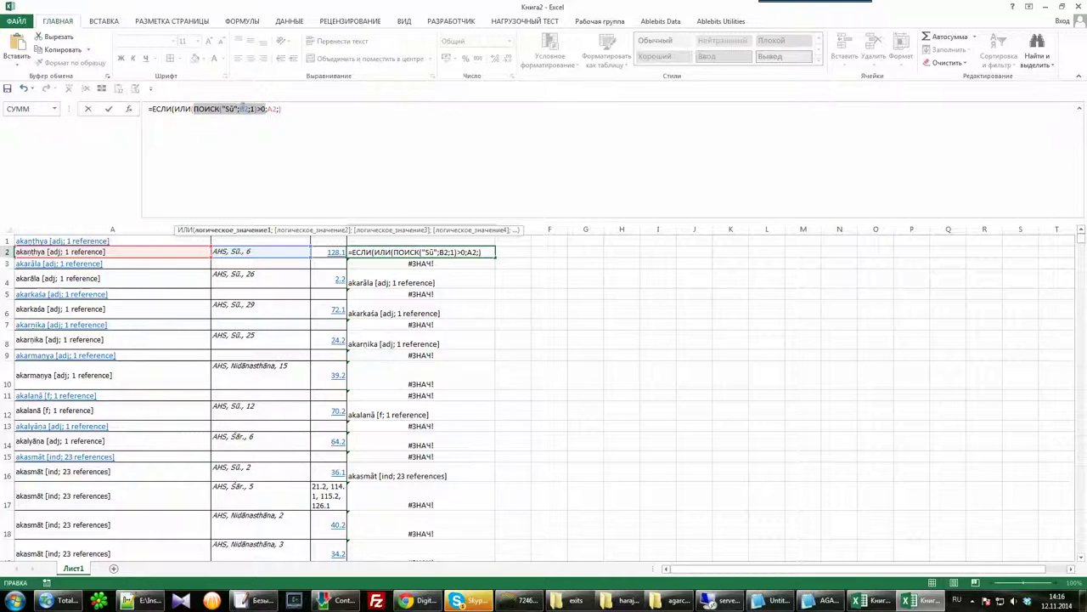
click(285, 127)
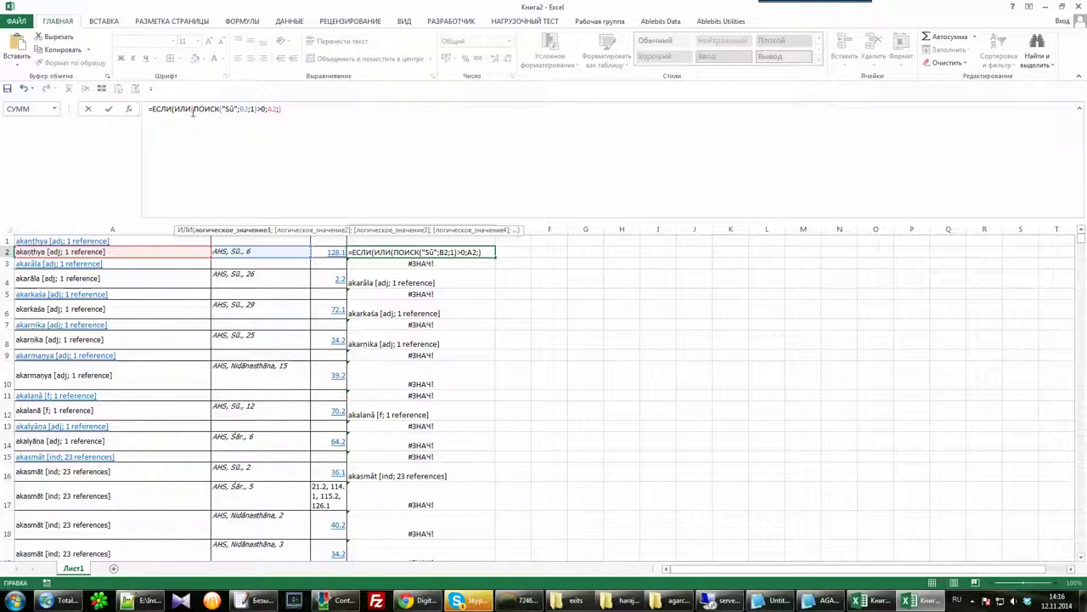
Remove the ИЛИ function from D2, restoring =ЕСЛИ(ПОИСК("Sū";B2;1)>0;A2;).
click(175, 109)
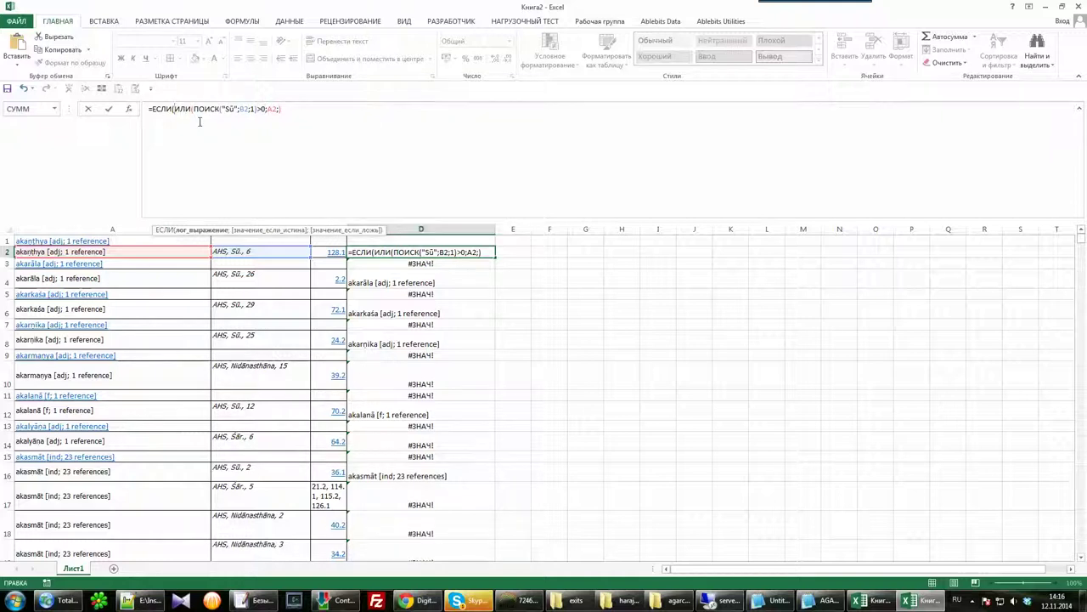
key(Delete)
key(Delete)
key(Delete)
key(Delete)
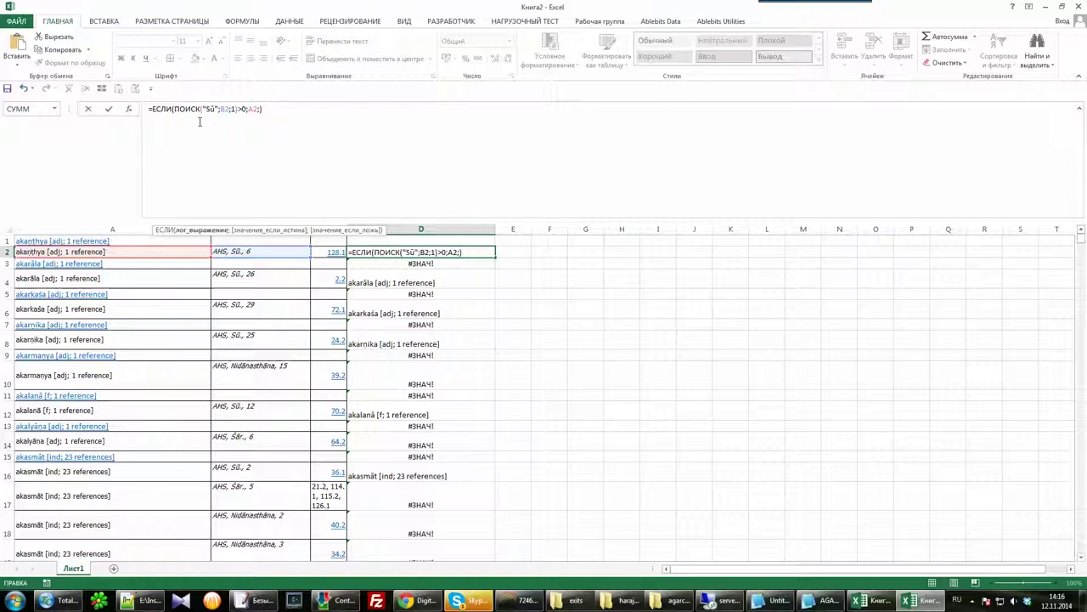
key(Return)
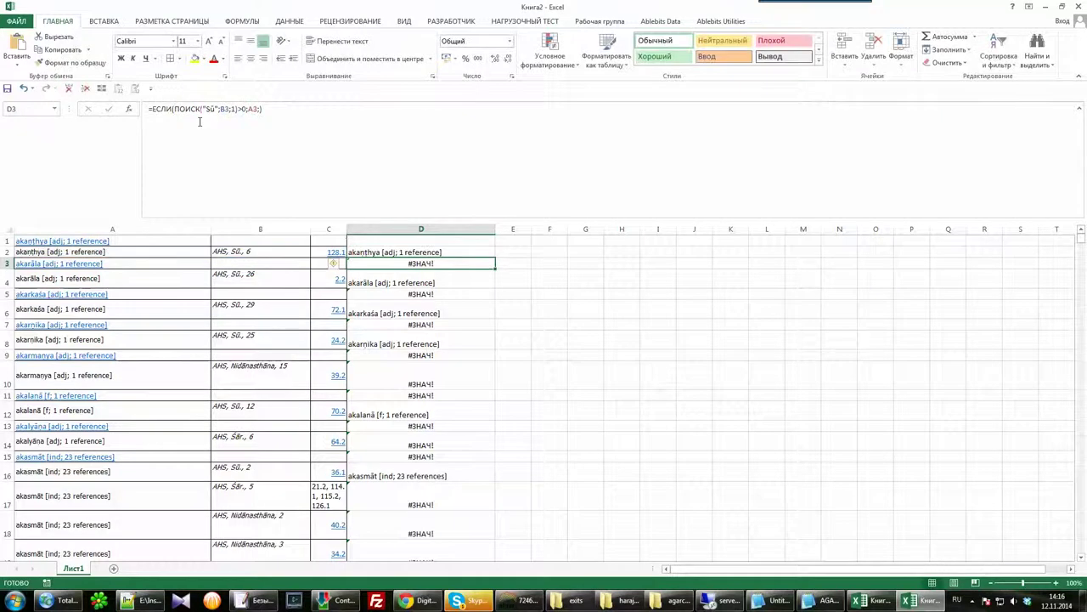
click(518, 252)
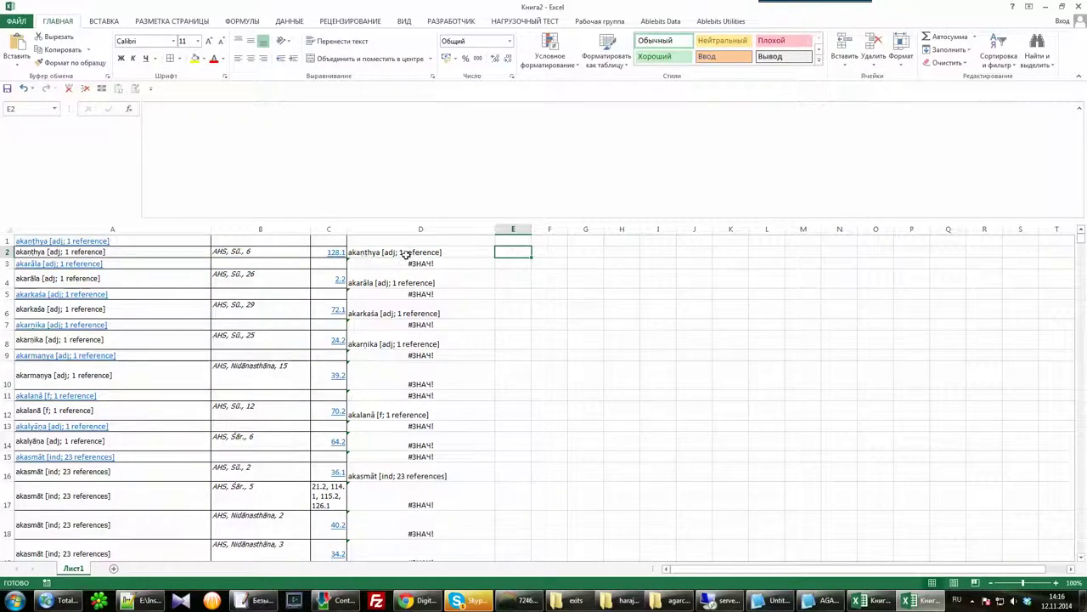
click(466, 253)
click(250, 127)
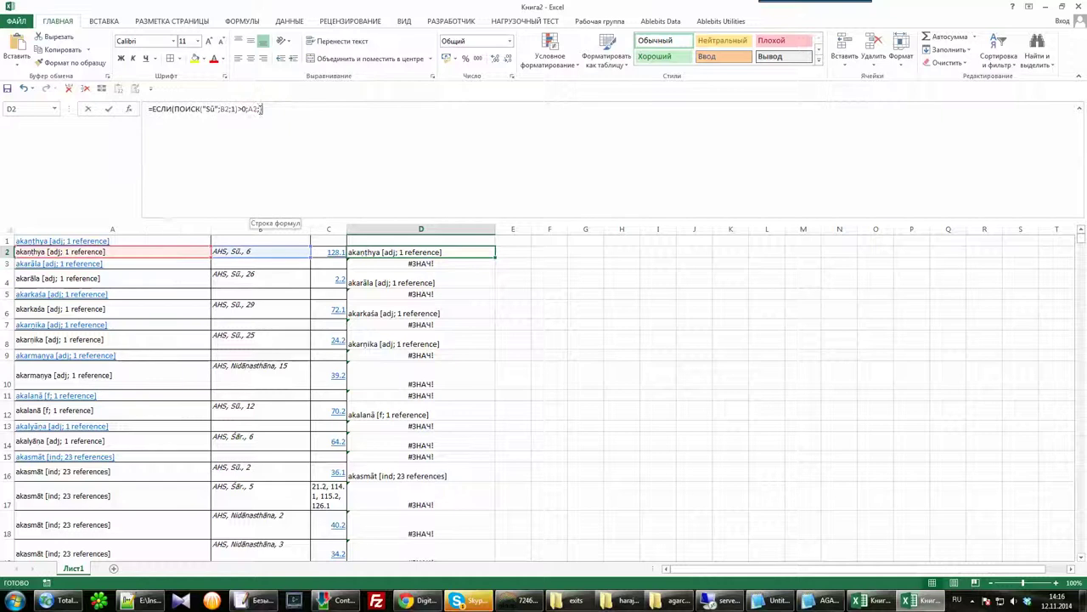
key(ctrl+v)
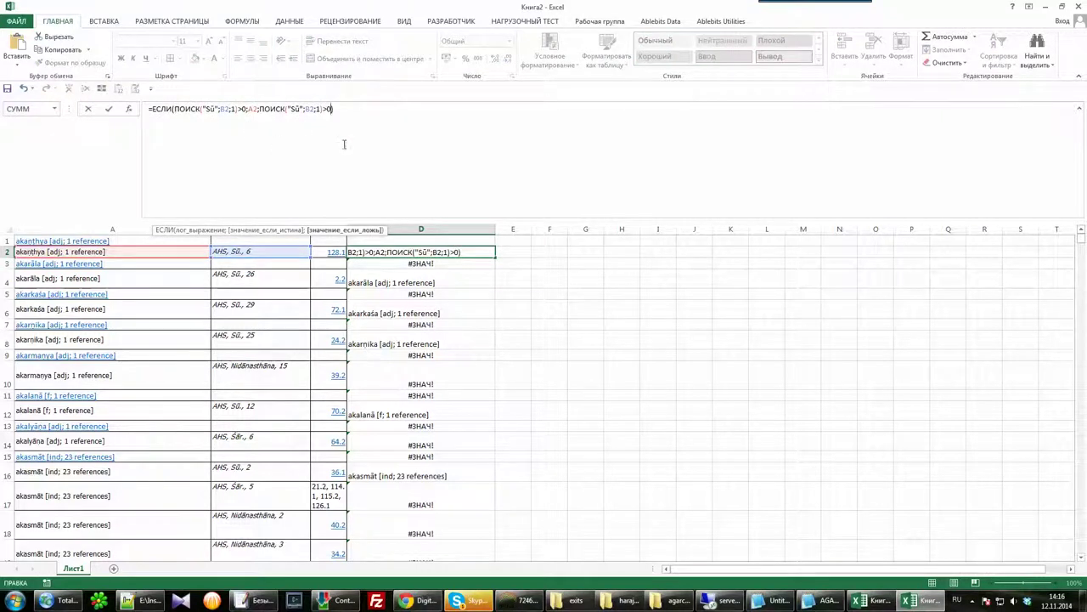
key(Escape)
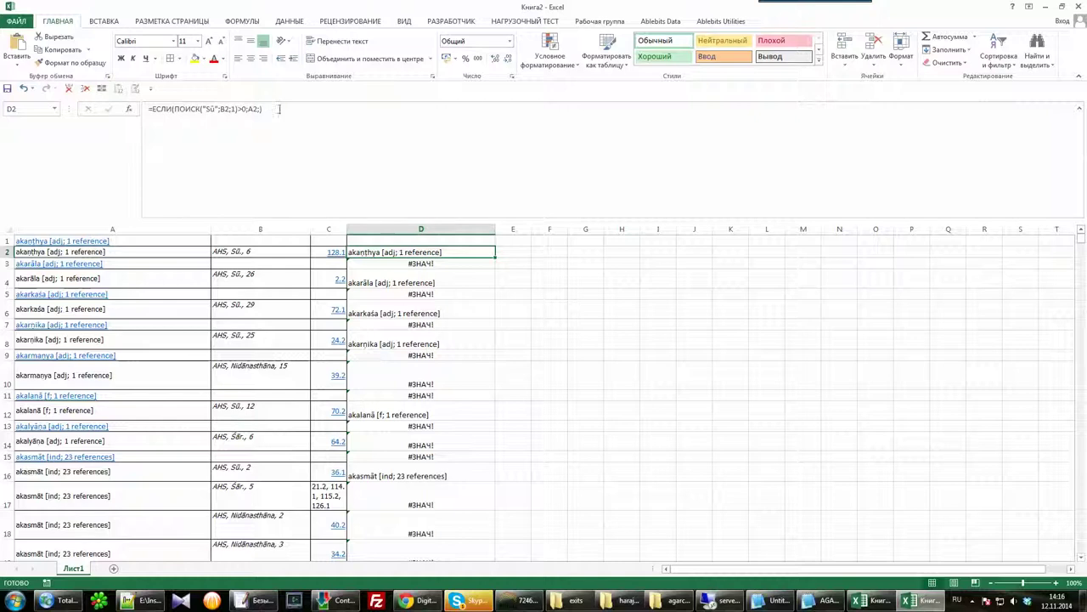
Nest a copy of the whole ЕСЛИ expression as the value-if-false argument of the formula in D2.
triple_click(279, 109)
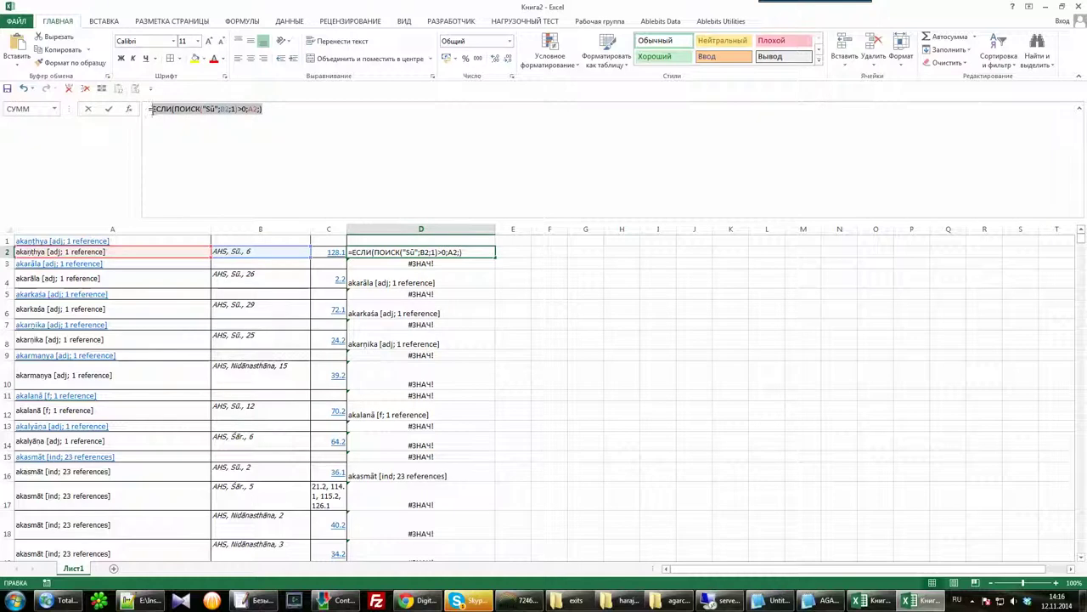
drag(153, 109, 149, 109)
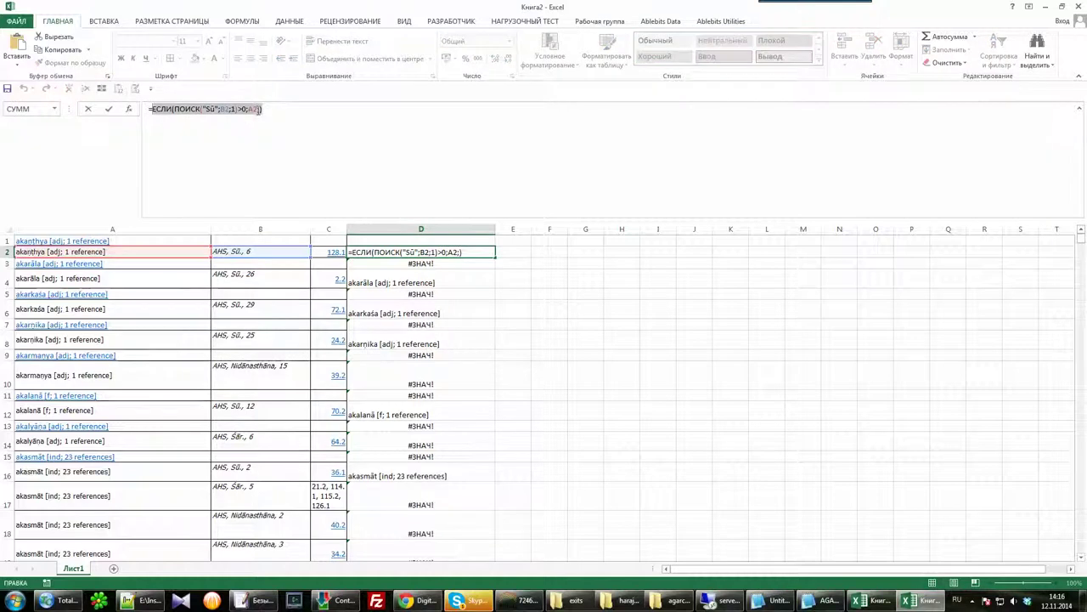
key(ctrl+c)
click(259, 109)
key(ctrl+v)
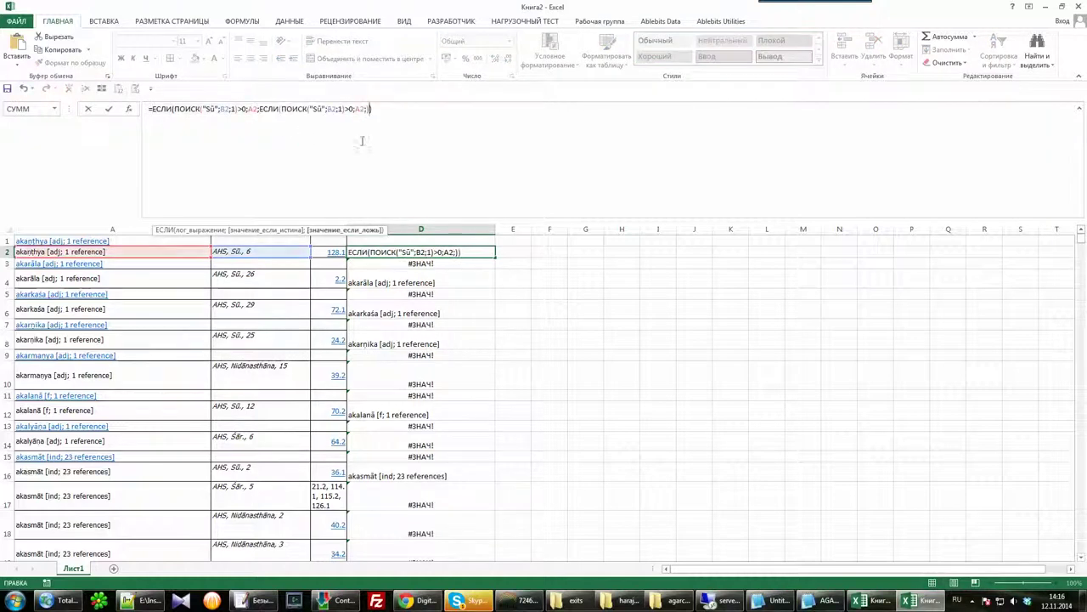
click(320, 108)
key(Return)
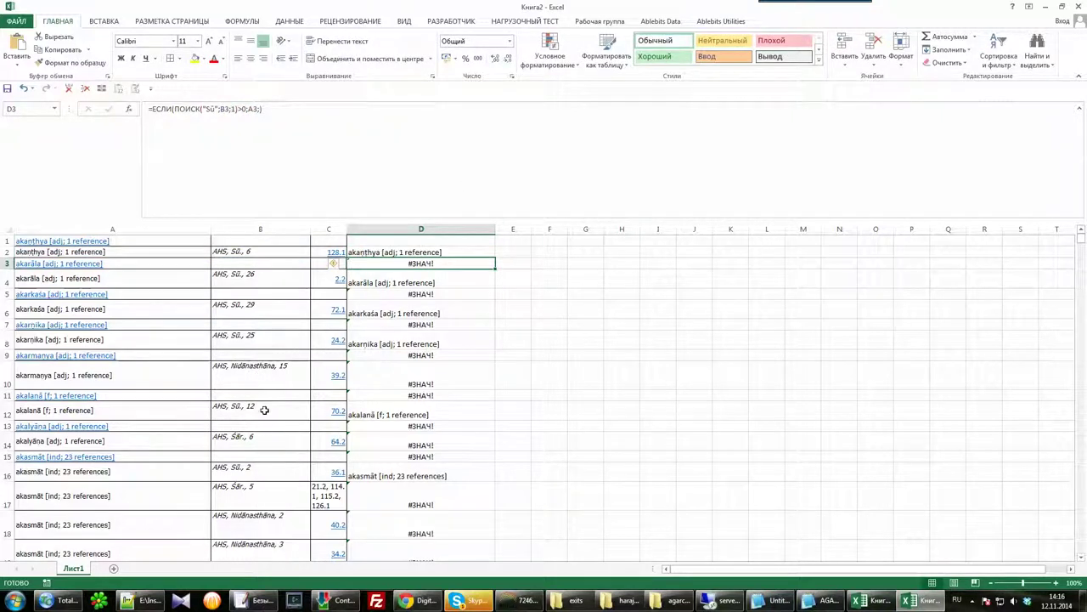
Copy Śār from the reference in B14 and use it as the search text of the nested ПОИСК function in D2.
click(267, 442)
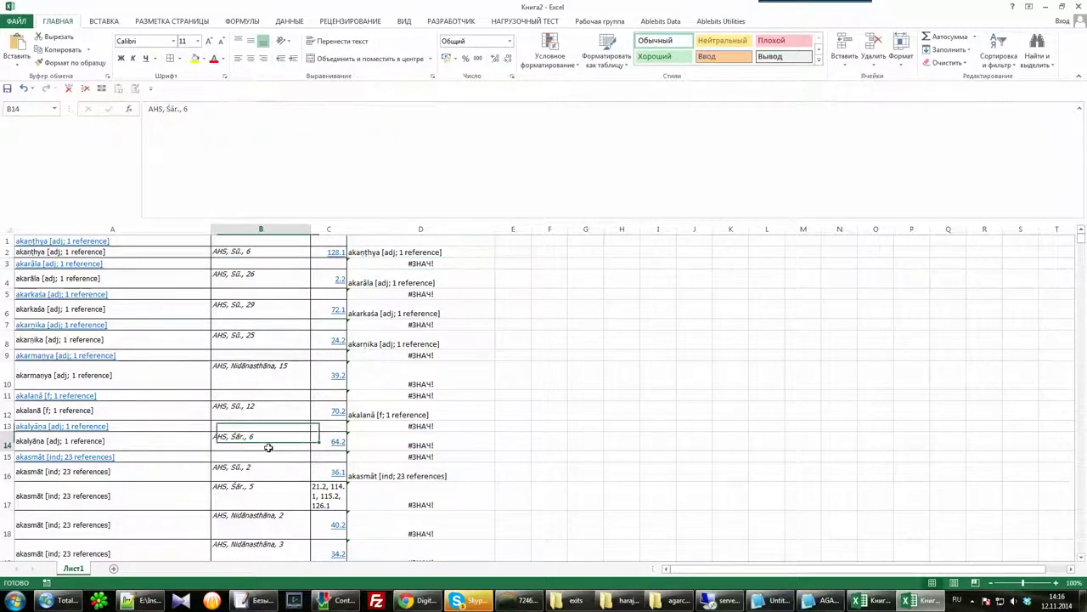
click(171, 108)
key(Escape)
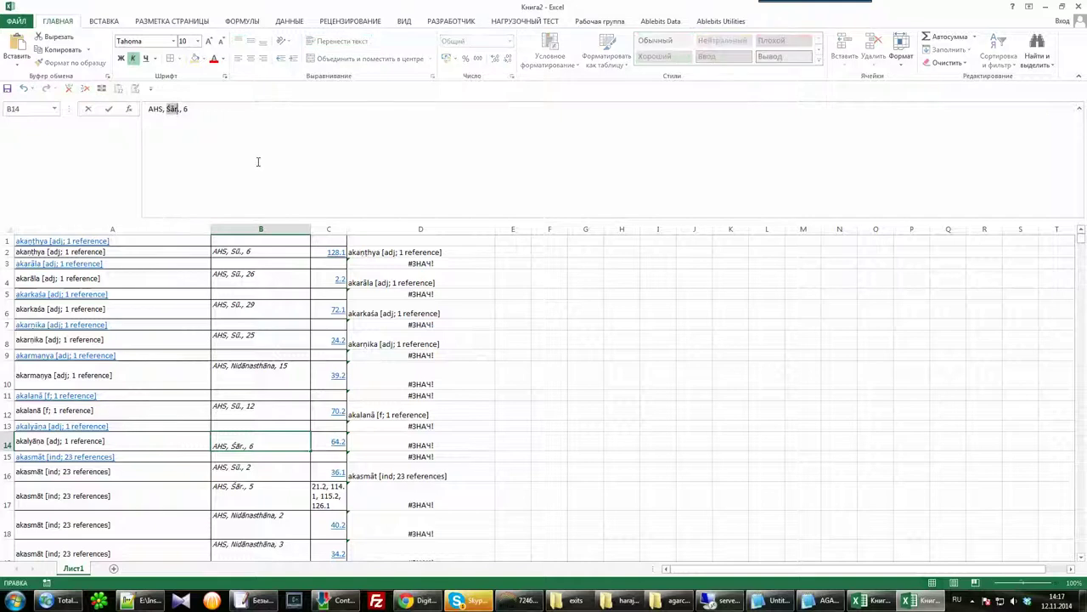
click(411, 252)
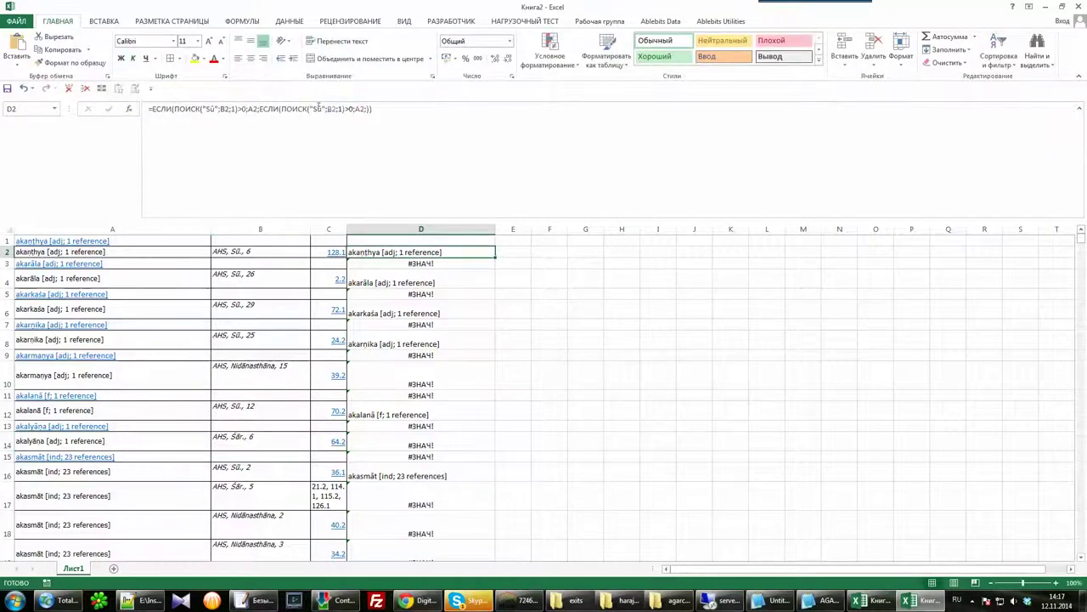
double_click(317, 108)
text(Śār)
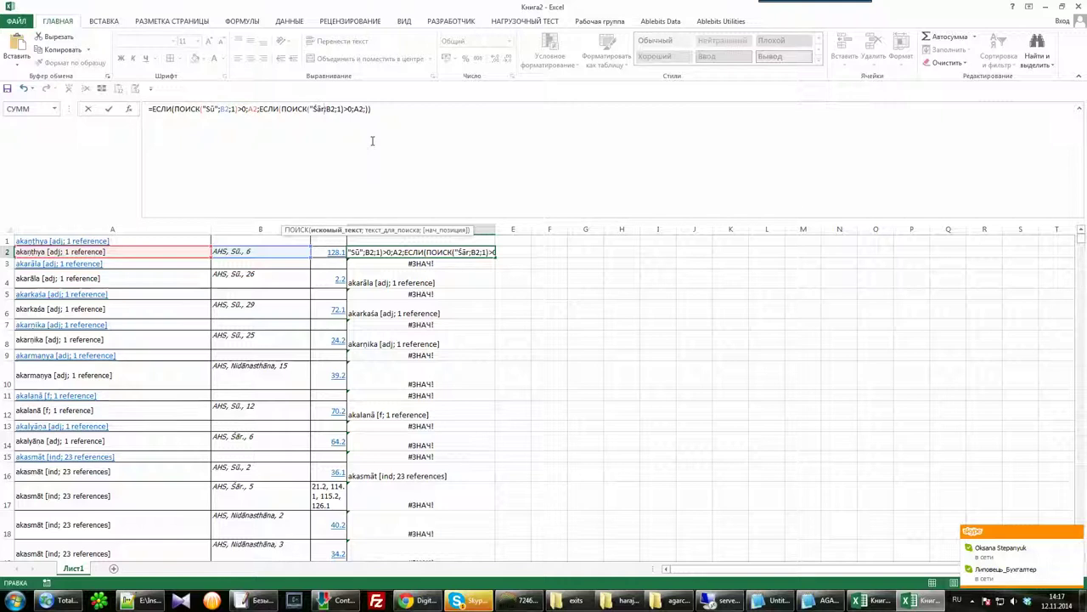
text(э)
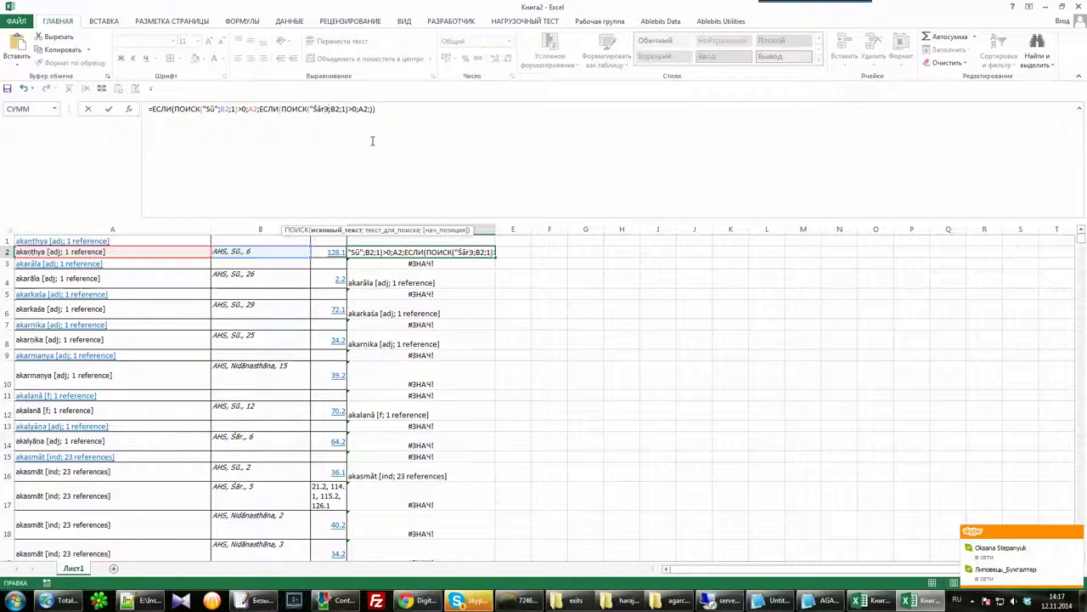
key(BackSpace)
text(")
key(Return)
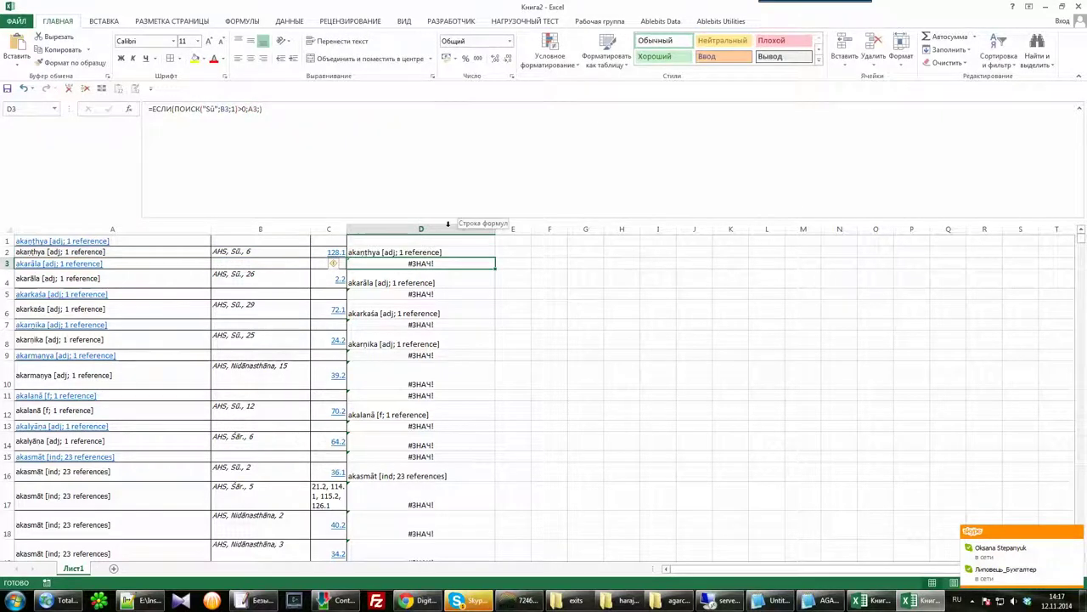
Copy the nested ЕСЛИ formula in D2 down column D to the last row of the word list.
click(449, 249)
key(ctrl+c)
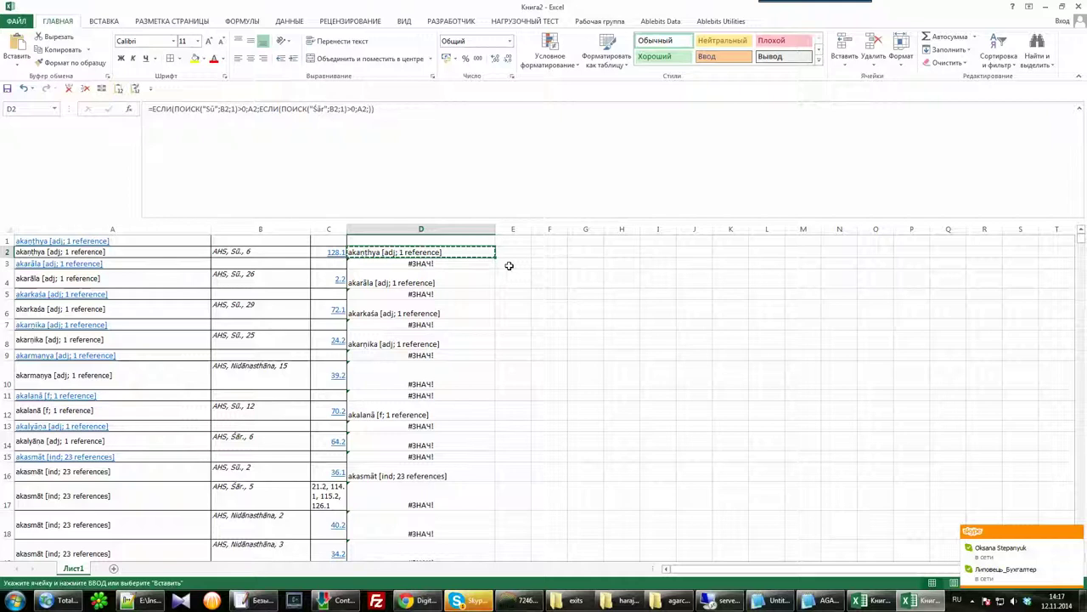
key(ctrl+shift+Down)
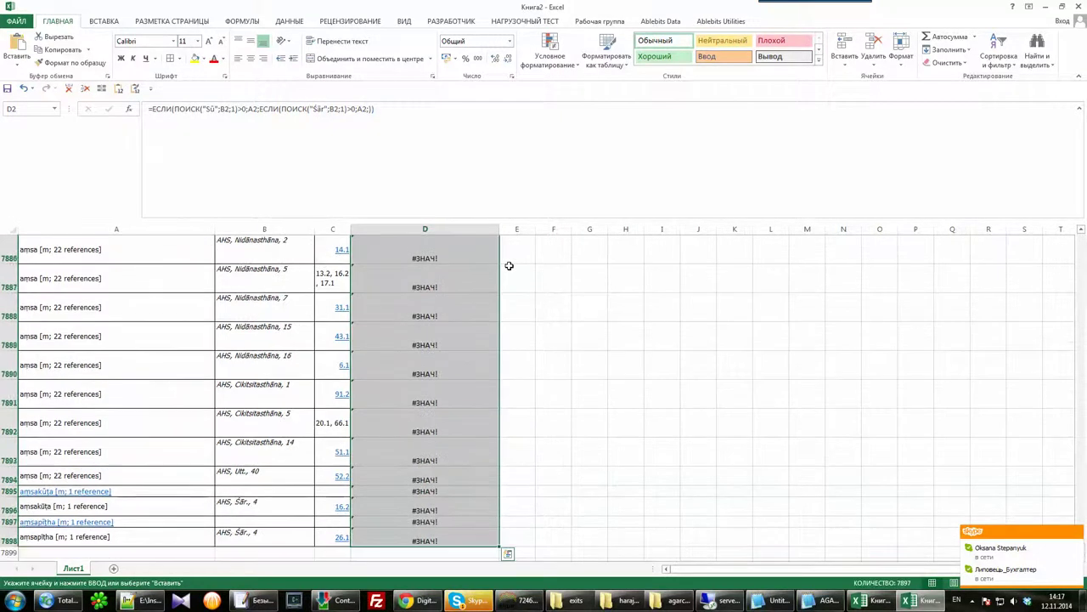
key(ctrl+v)
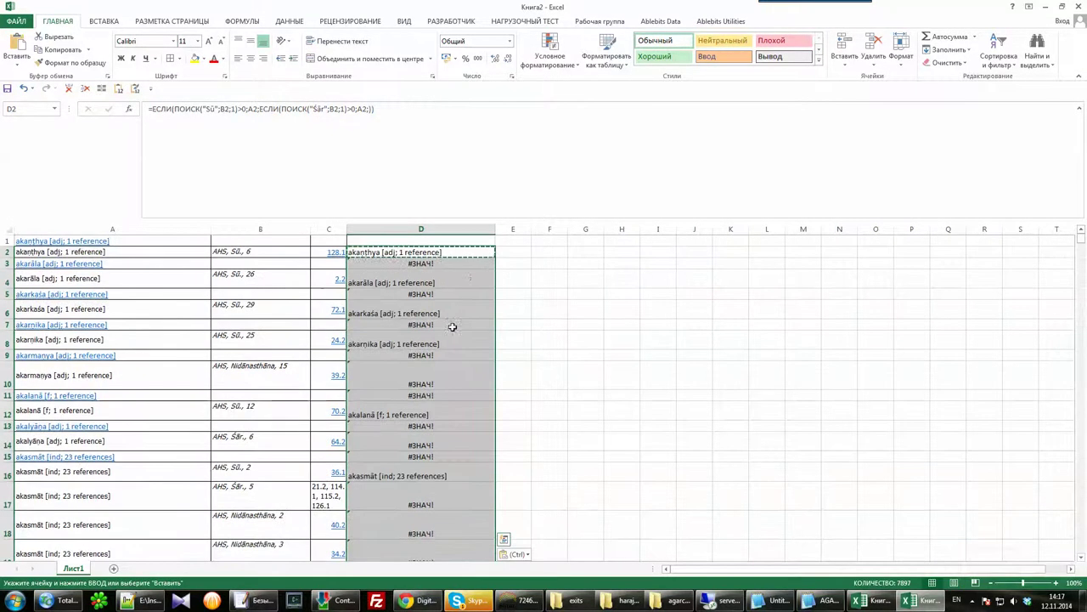
Try shortening the search text of the second ПОИСК in D14 to "ār".
click(440, 442)
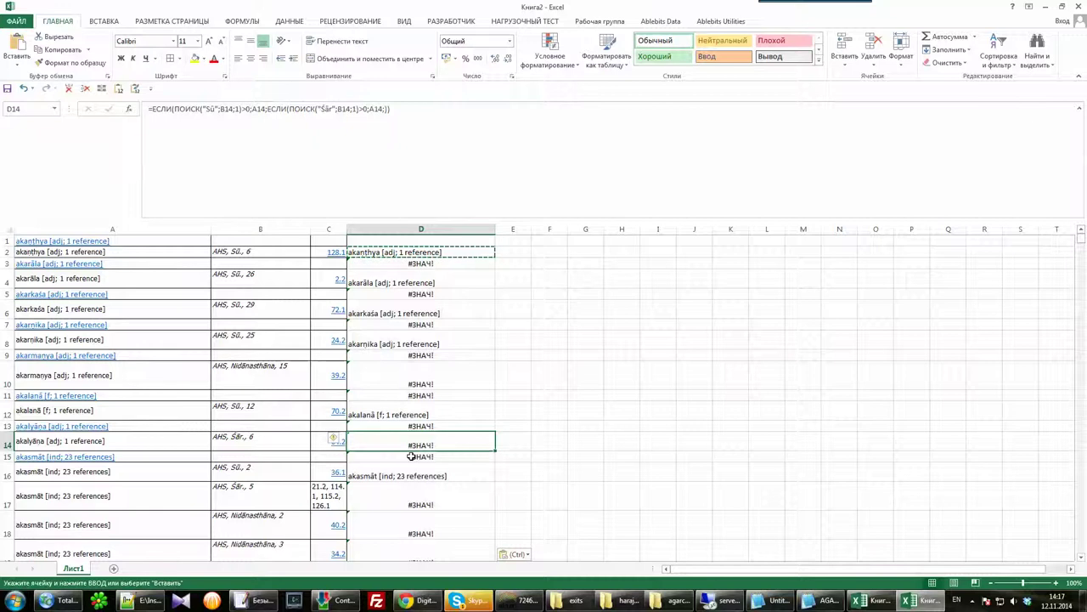
click(288, 124)
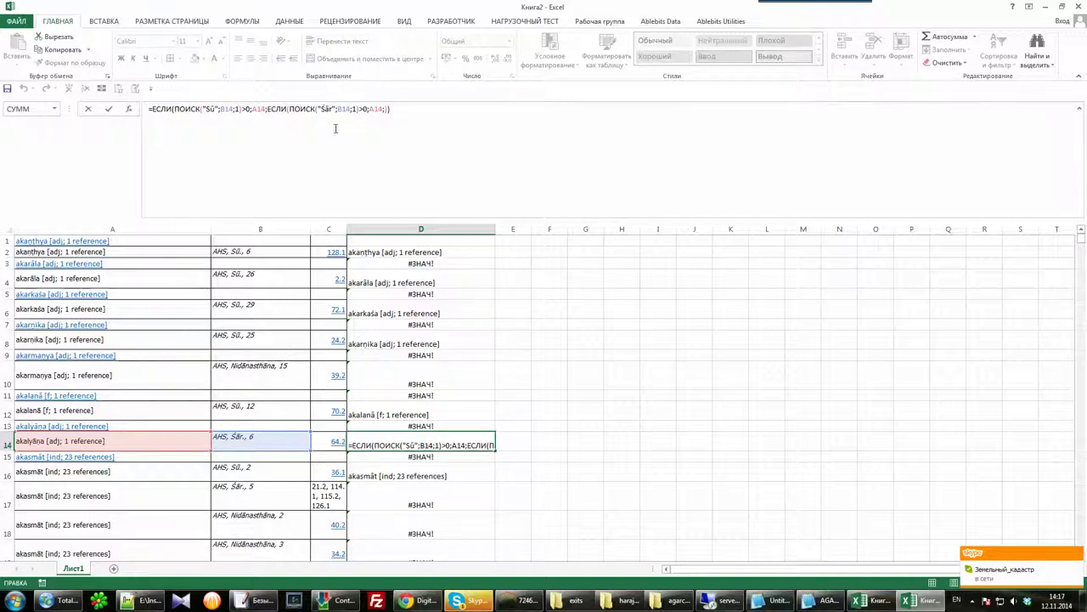
key(Left)
key(Left)
key(Left)
key(Left)
key(Left)
key(Left)
key(Left)
key(Left)
key(Left)
key(Left)
key(Left)
key(Left)
key(Left)
key(Left)
key(Left)
key(Left)
key(Left)
key(Left)
key(Left)
key(Left)
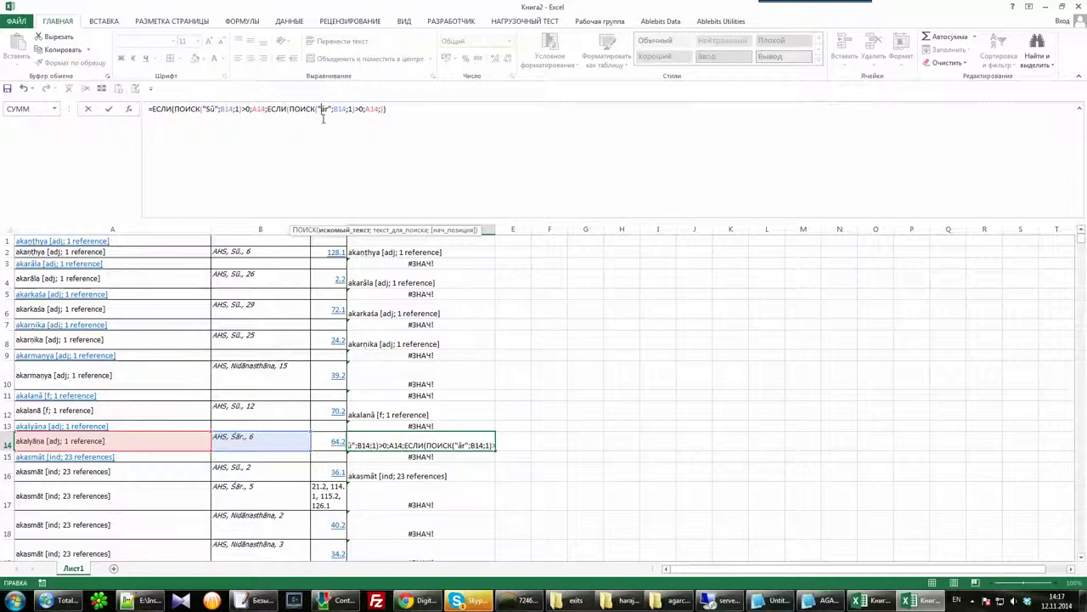
key(Return)
Try reducing the second ПОИСК search text in the D14 formula to "r" alone.
click(436, 438)
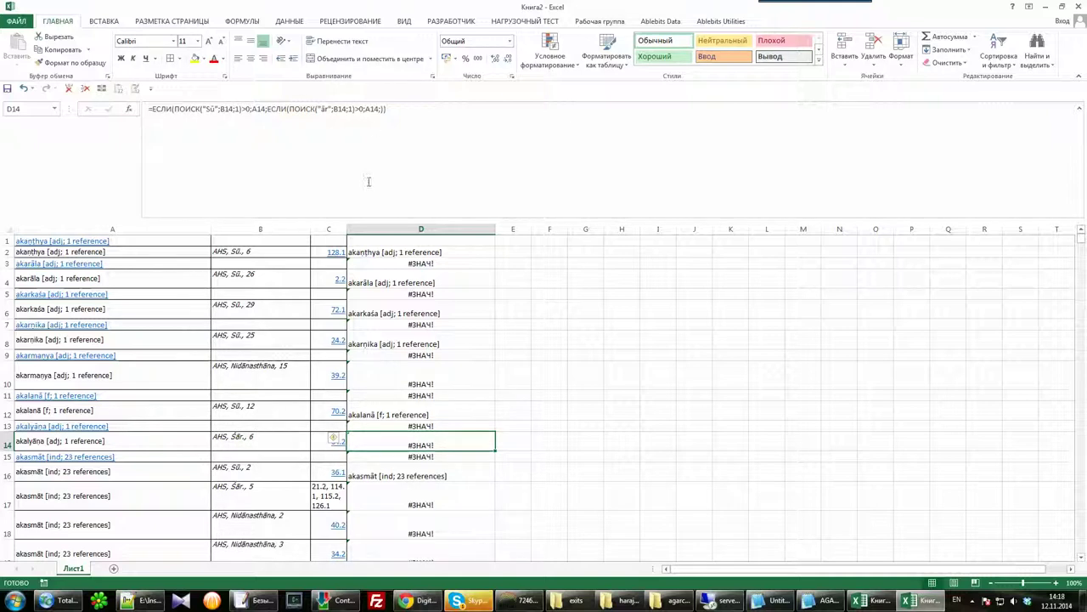
click(329, 108)
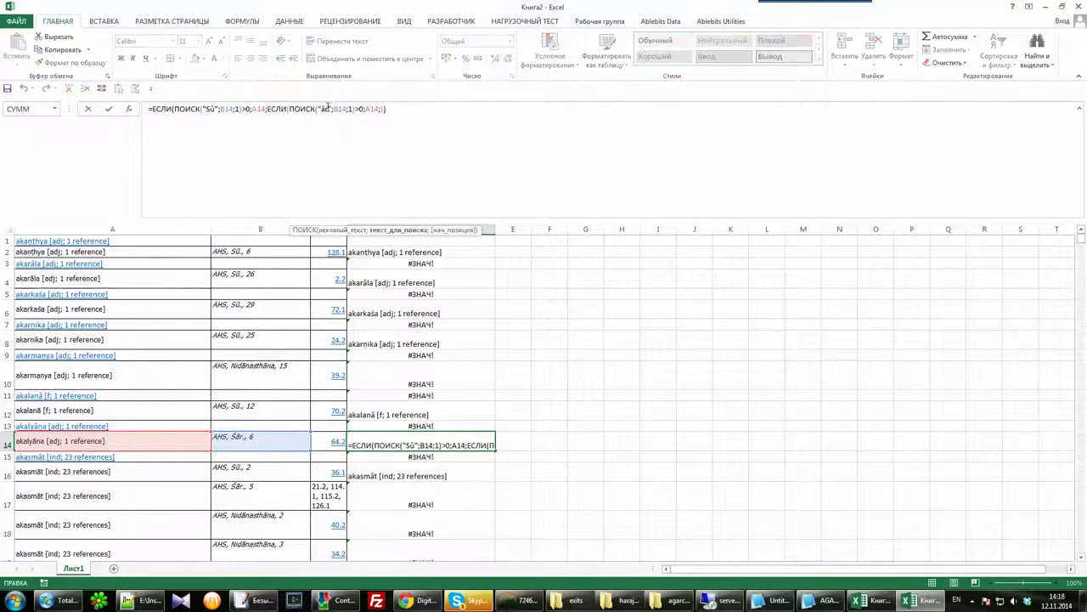
click(325, 108)
key(BackSpace)
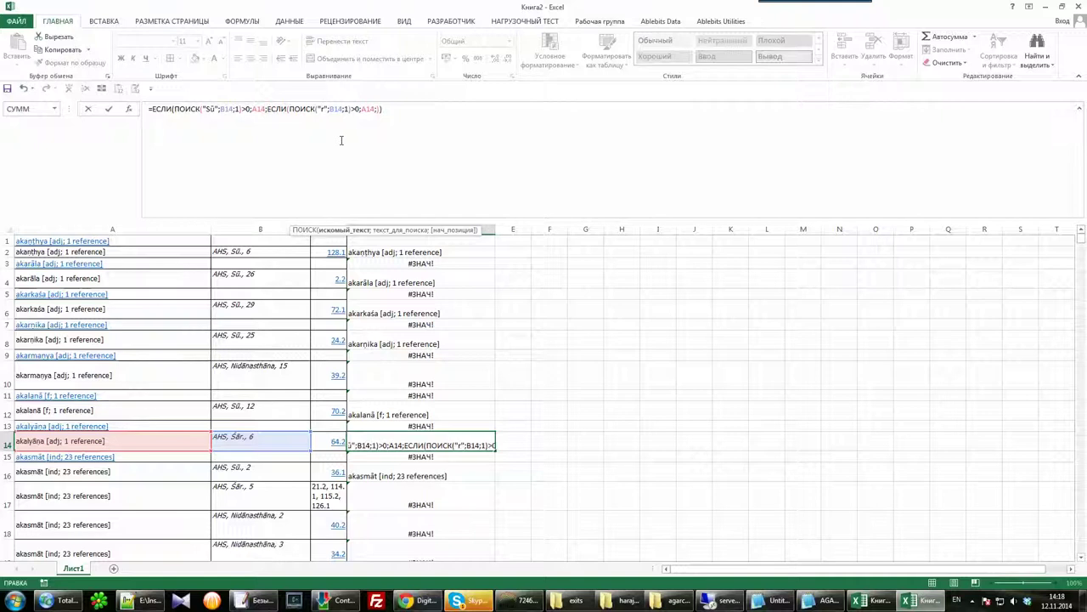
click(449, 444)
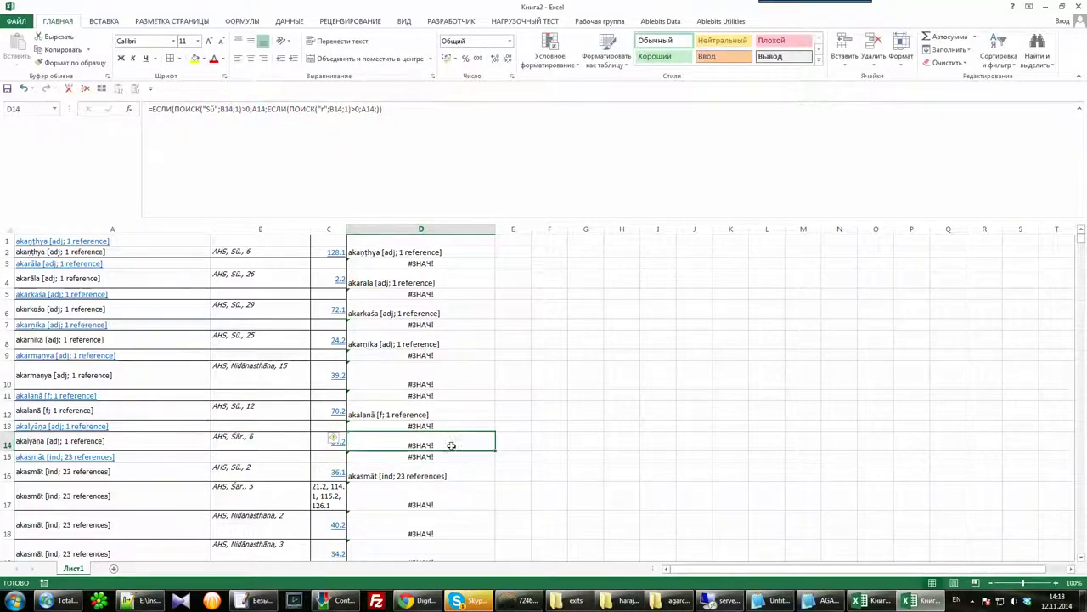
Replace the second ПОИСК search text in D14 with "6".
click(321, 131)
click(282, 130)
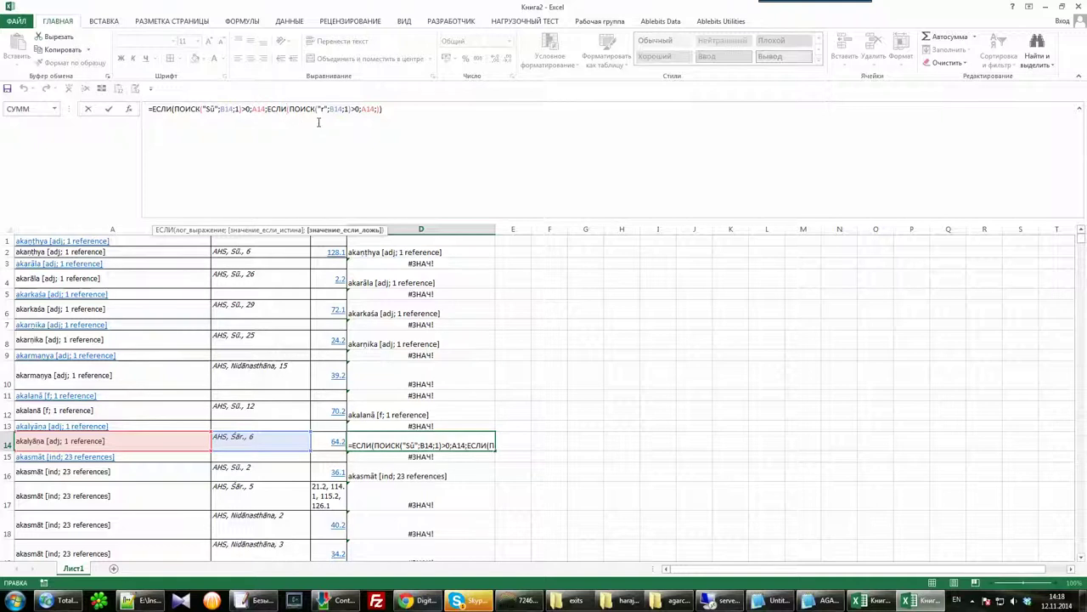
click(326, 111)
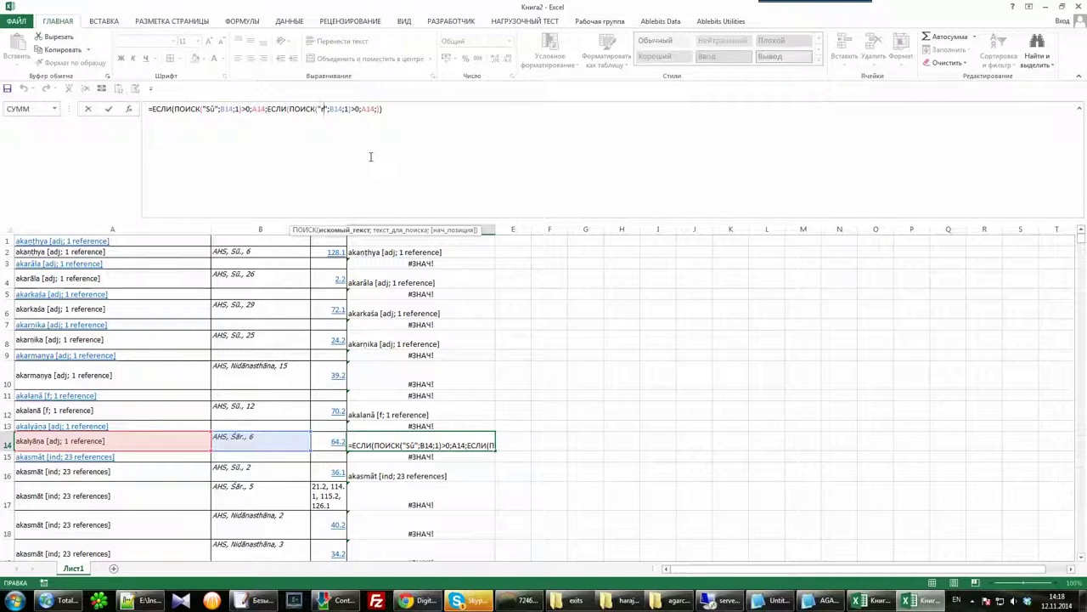
key(BackSpace)
key(ctrl+v)
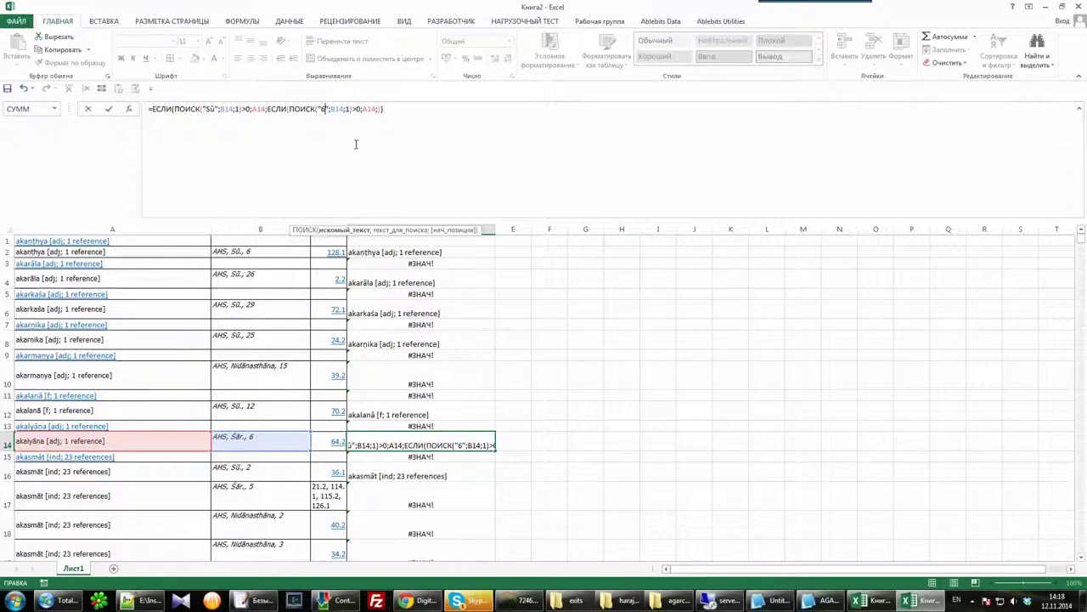
key(Return)
Add "###" as the value-if-false argument of the inner ЕСЛИ in D14.
click(422, 445)
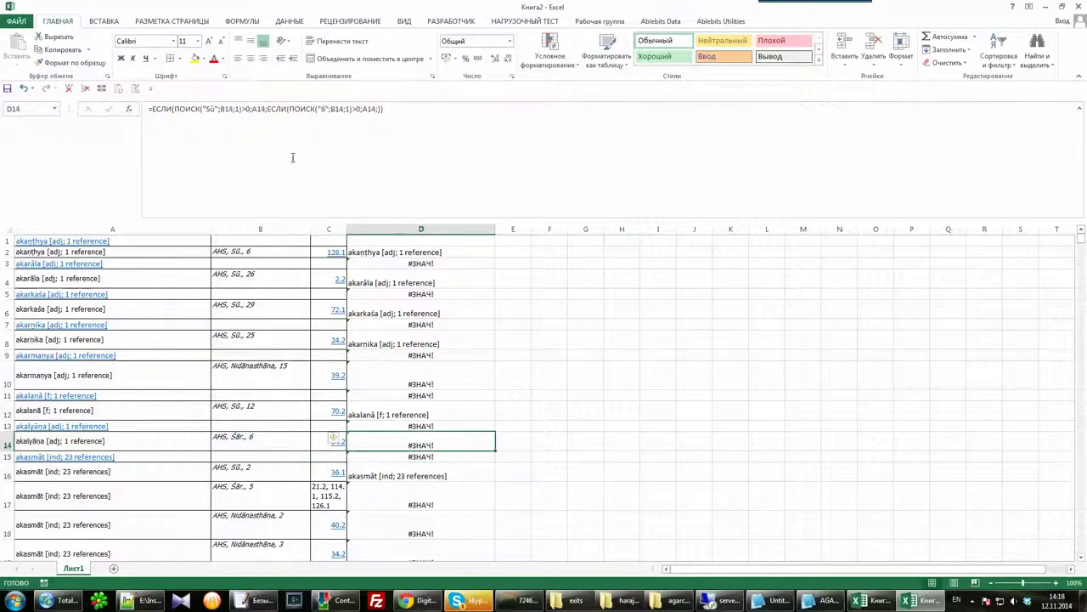
click(226, 132)
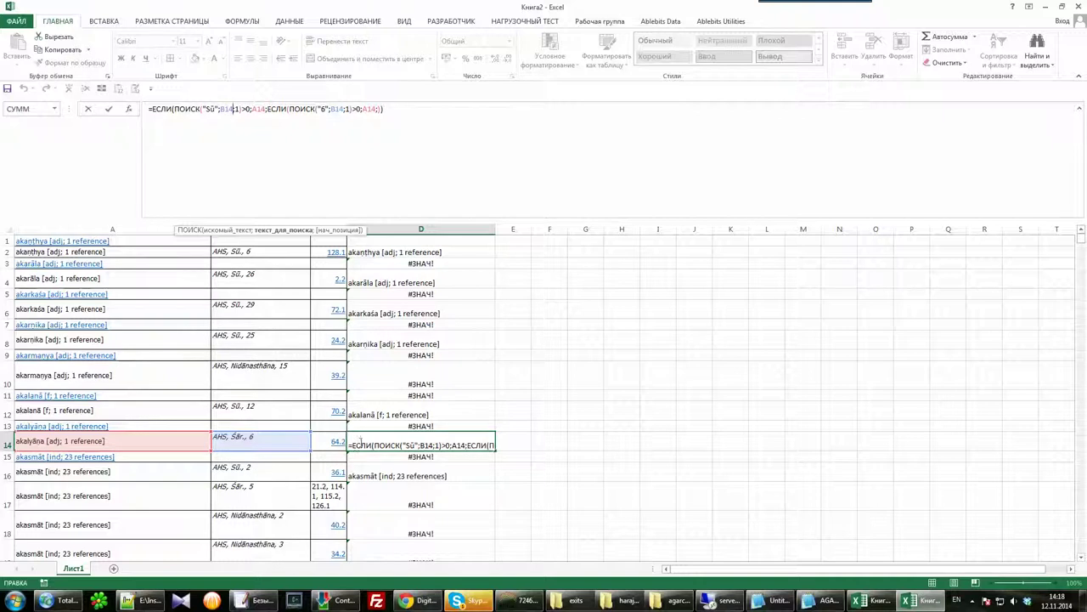
click(300, 120)
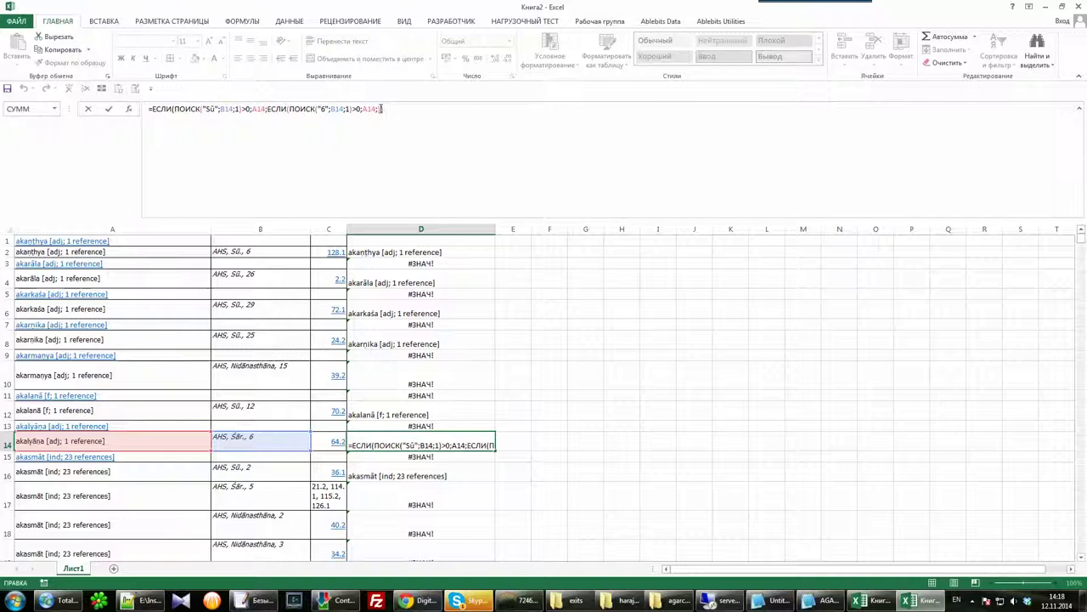
text())
text("")
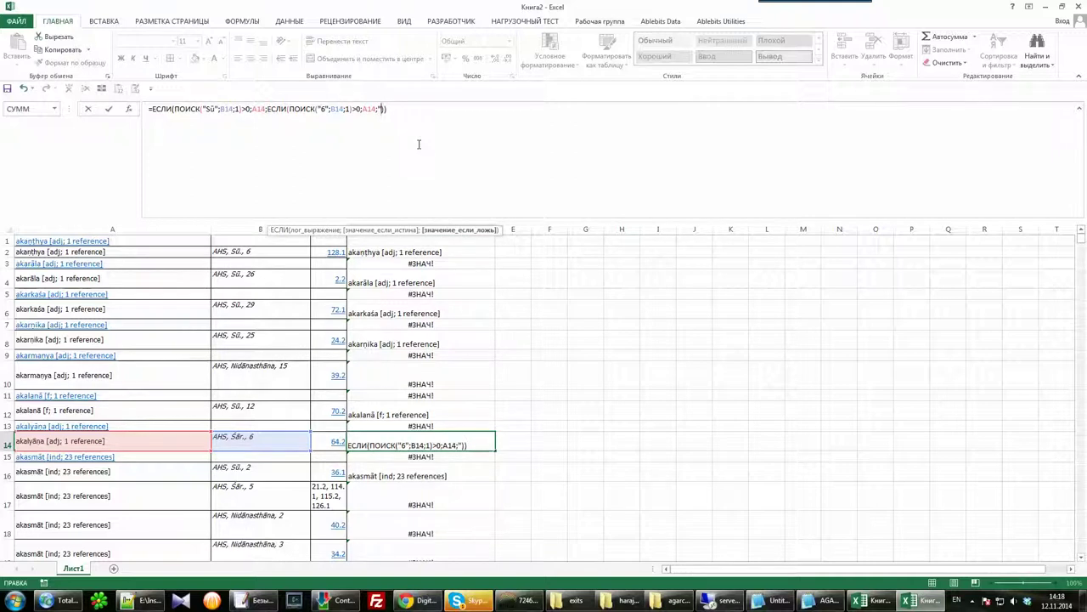
text(###)
key(Return)
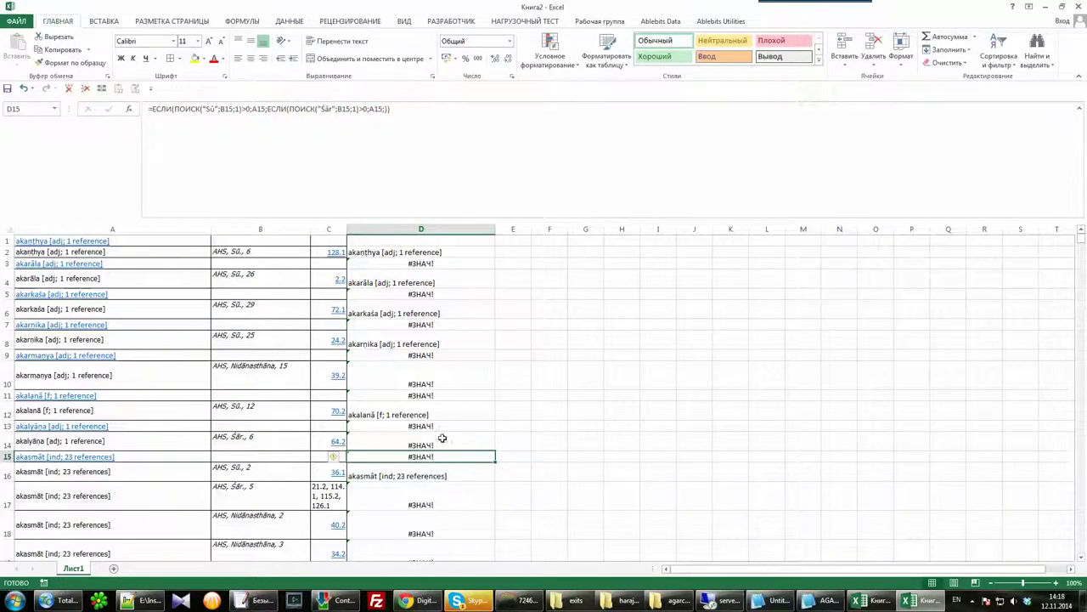
Replace the first ПОИСК function in the D14 formula with НАЙТИ, keeping its arguments.
click(442, 439)
click(248, 110)
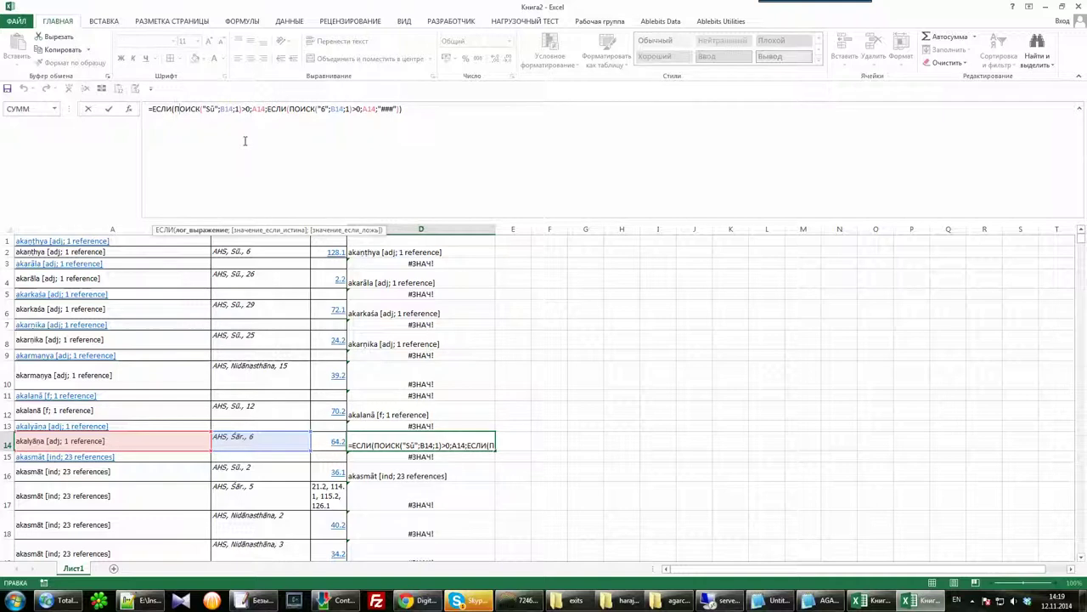
click(288, 109)
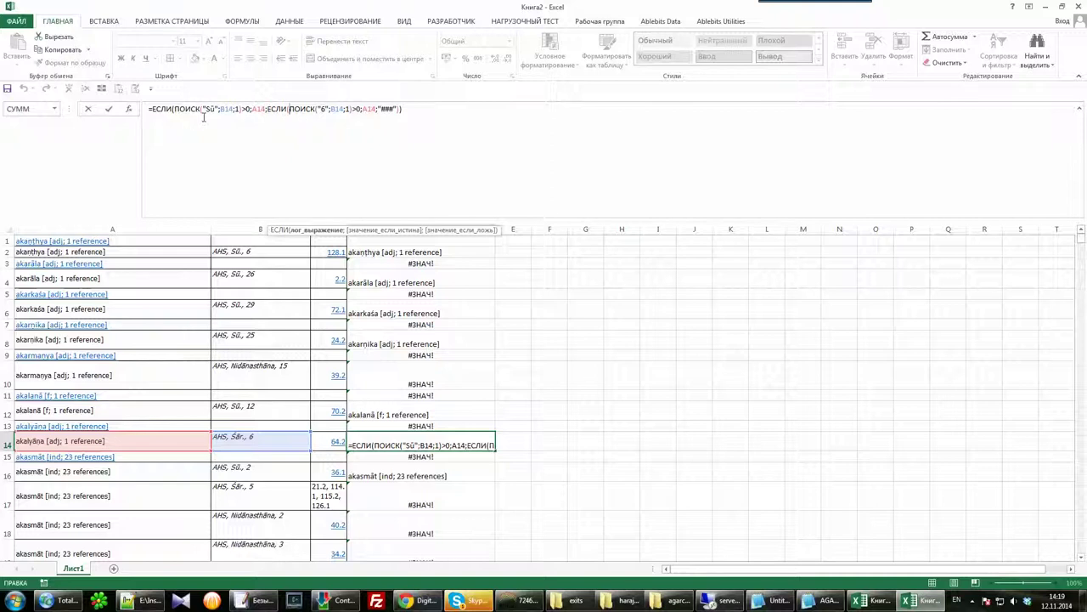
drag(201, 112, 174, 109)
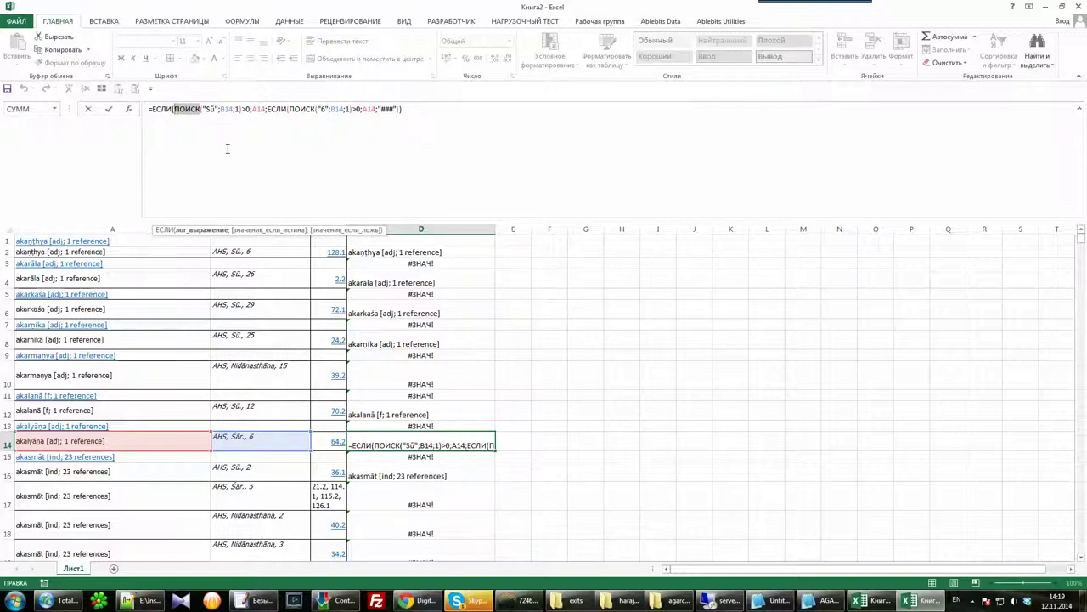
key(Delete)
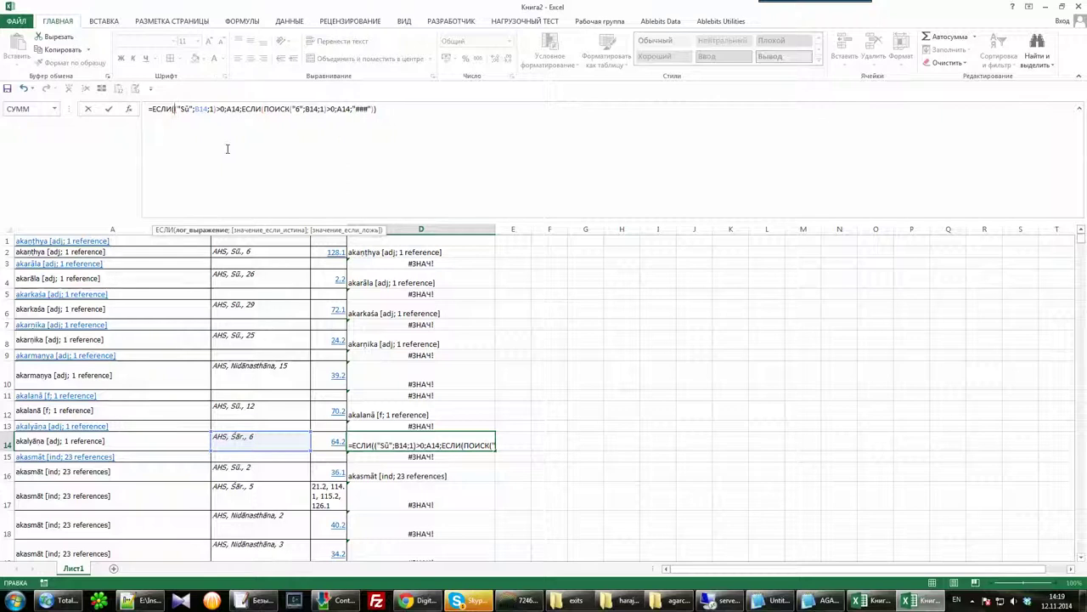
key(alt+shift)
text(НА)
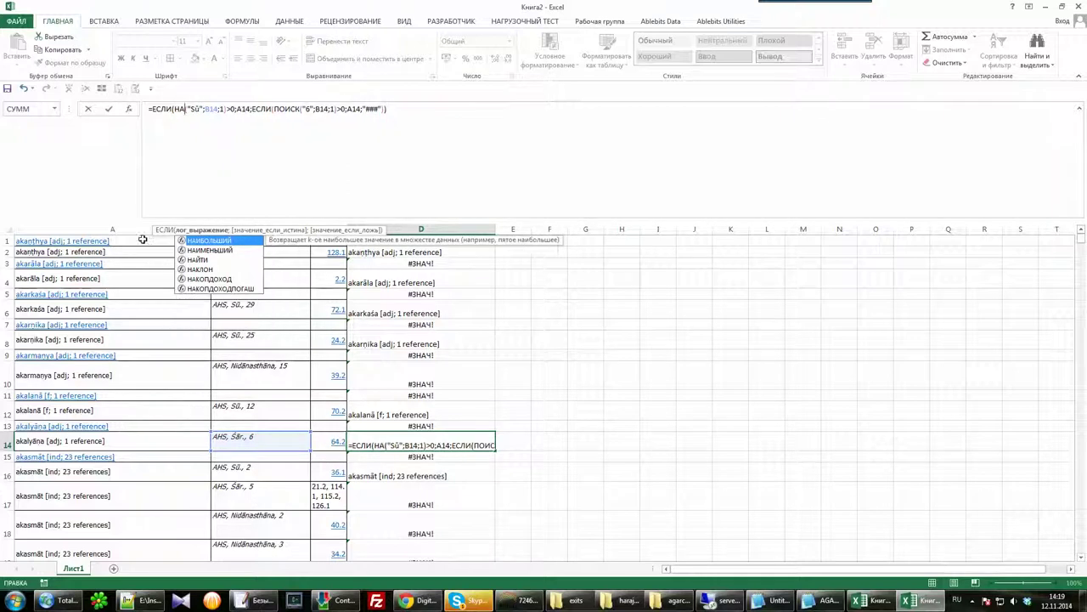
click(204, 259)
text(ЙТИ)
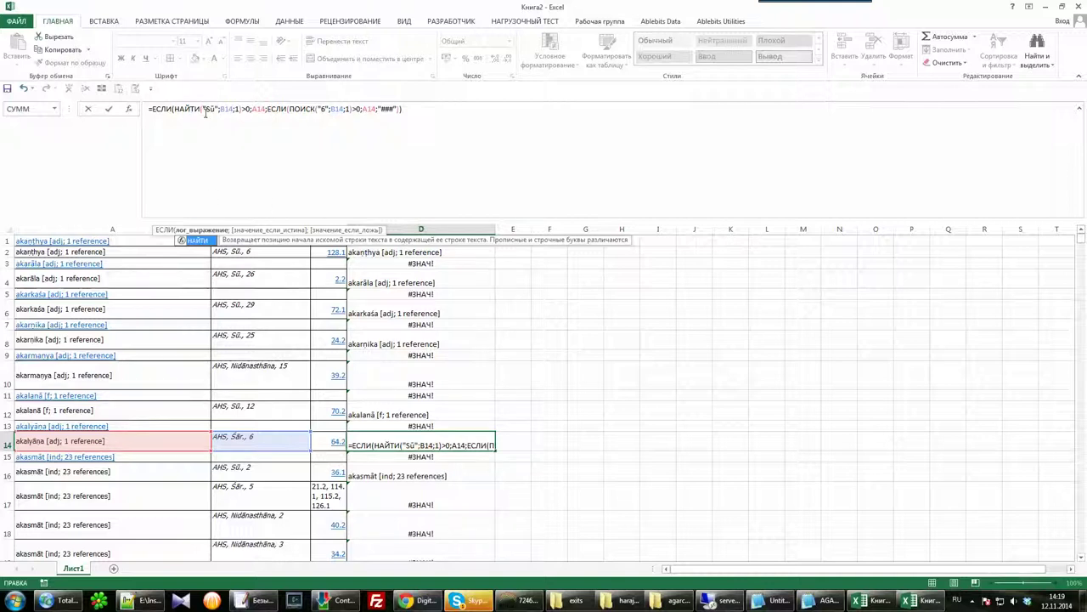
click(204, 111)
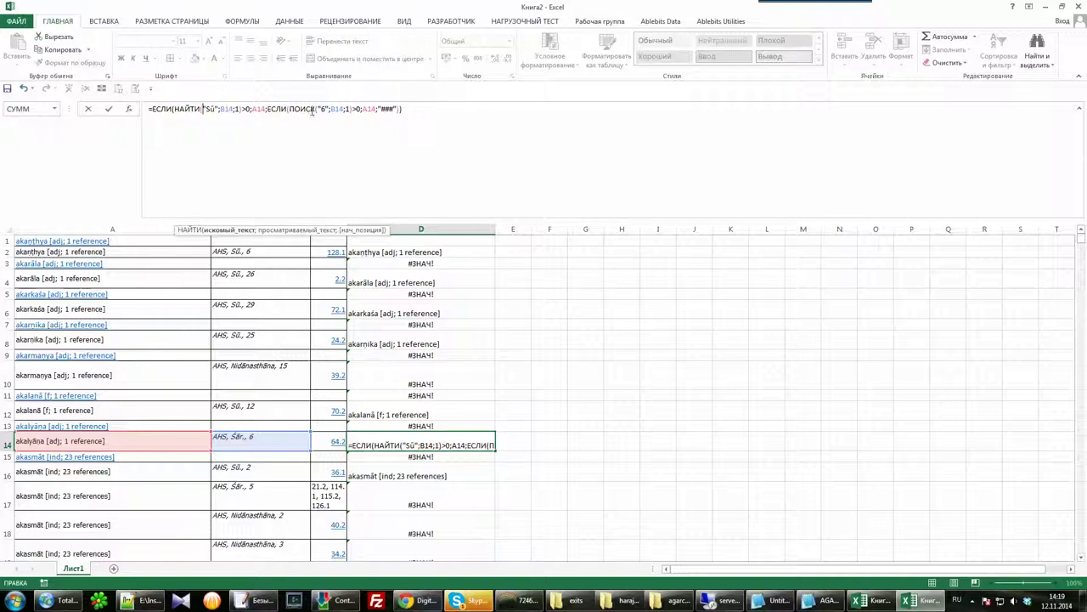
Replace the second ПОИСК in D14 with НАЙТИ, giving =ЕСЛИ(НАЙТИ("Sū";B14;1)>0;A14;ЕСЛИ(НАЙТИ("6";B14;1)>0;A14;"###")).
drag(312, 111, 289, 110)
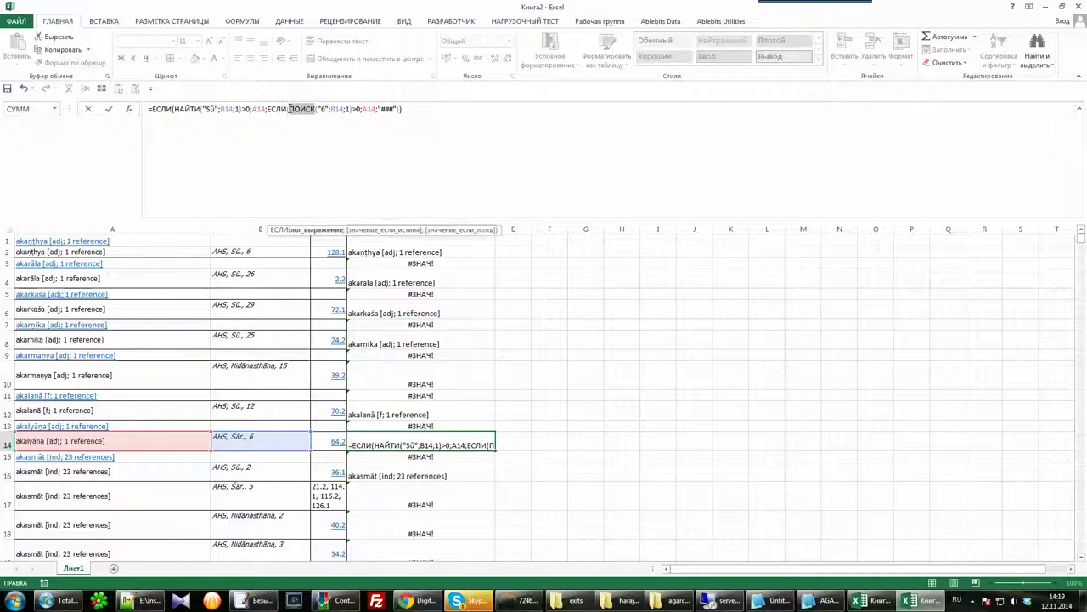
text(НА)
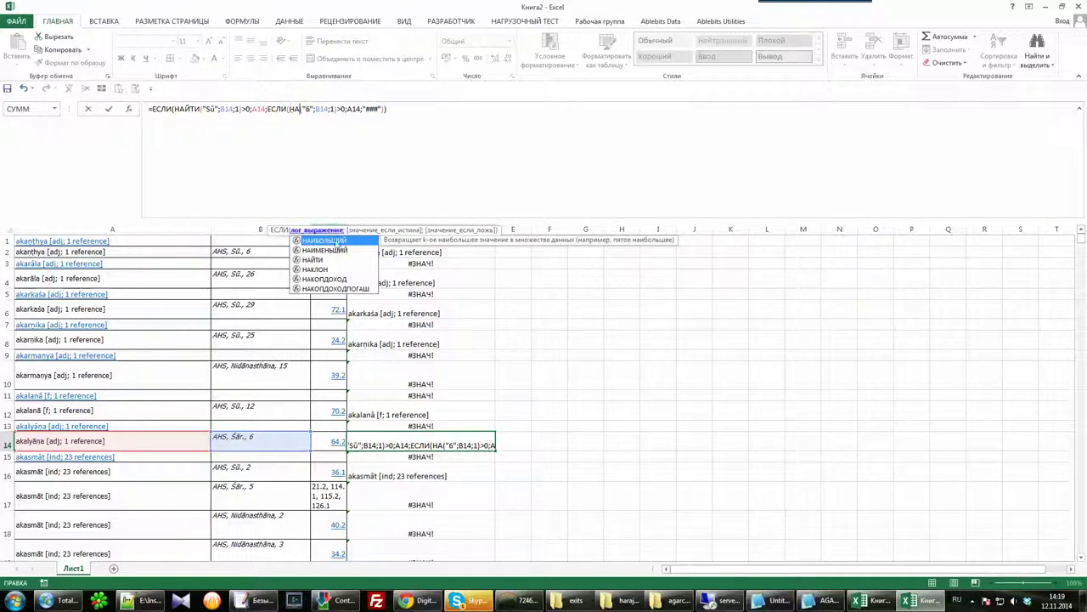
double_click(331, 258)
key(Return)
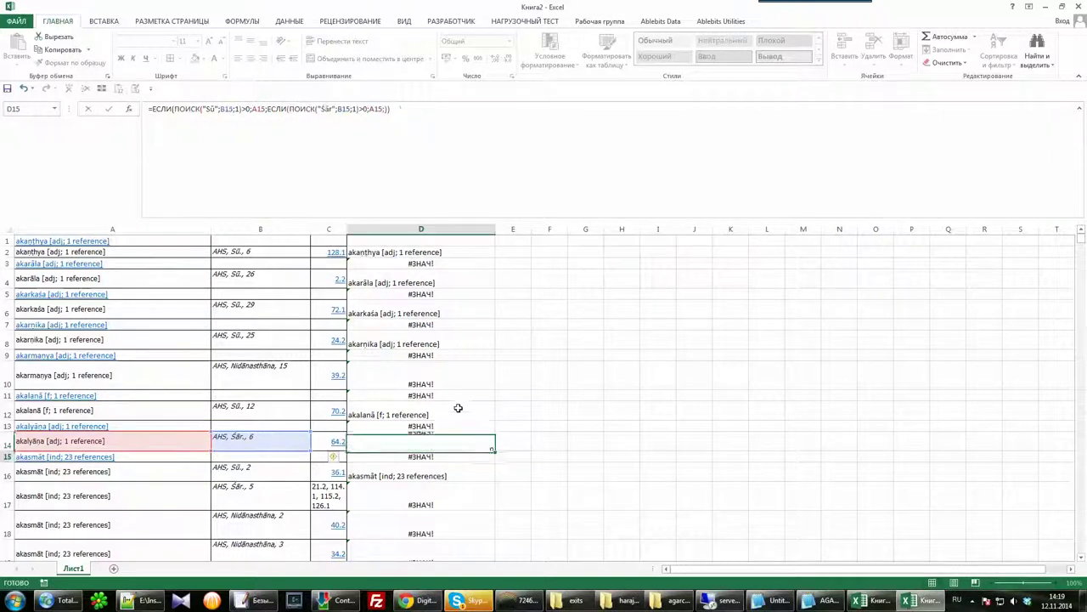
click(442, 444)
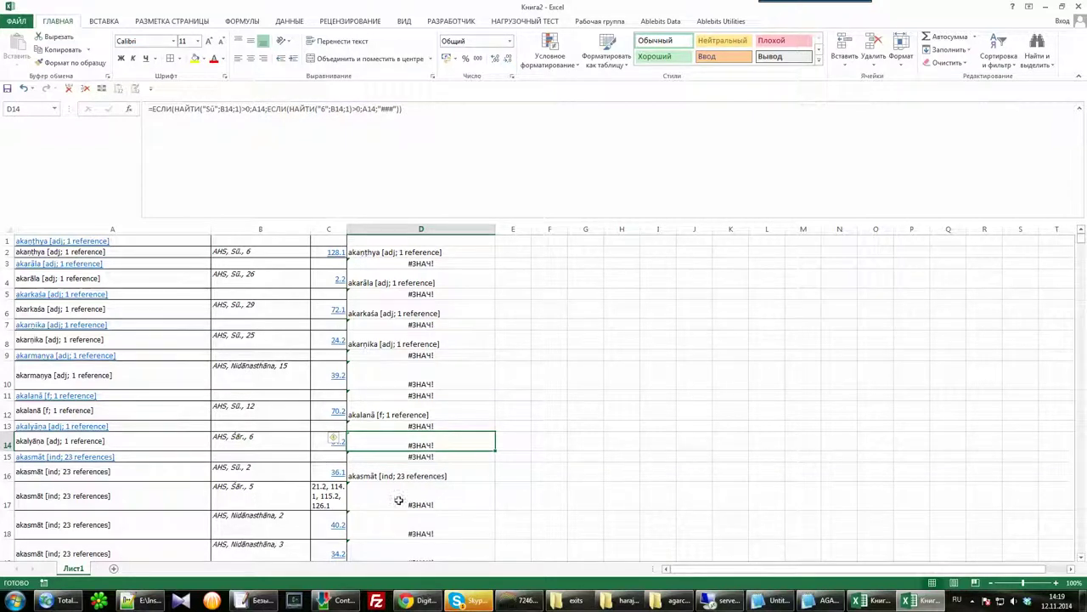
Copy the inner ЕСЛИ(ПОИСК("Śār";B2;1)>0;A2;) out of the D2 formula and paste it into E2.
click(432, 472)
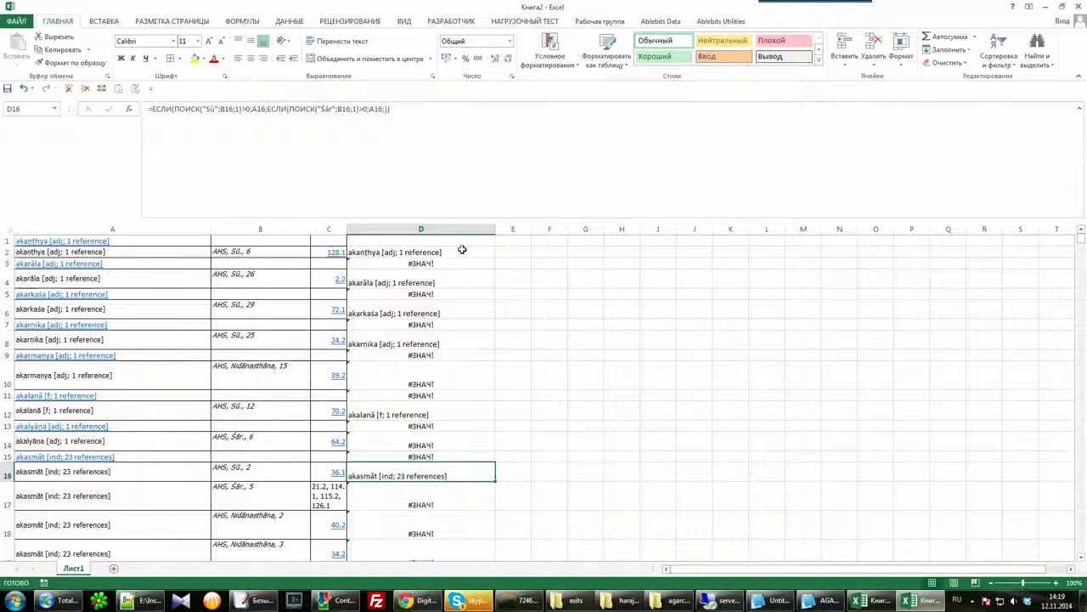
click(418, 253)
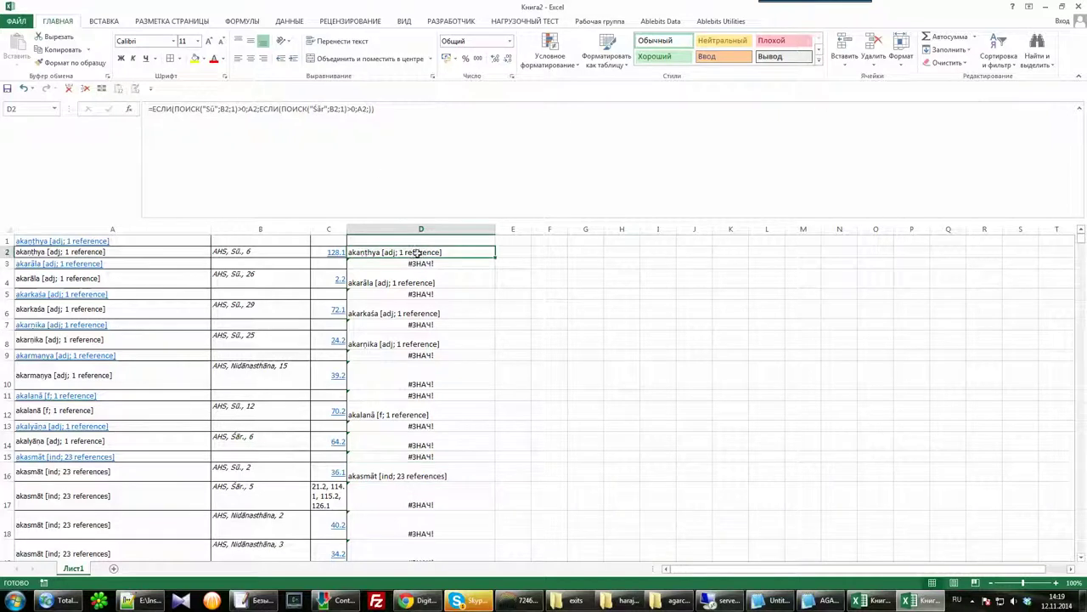
click(280, 110)
drag(260, 109, 372, 111)
key(Return)
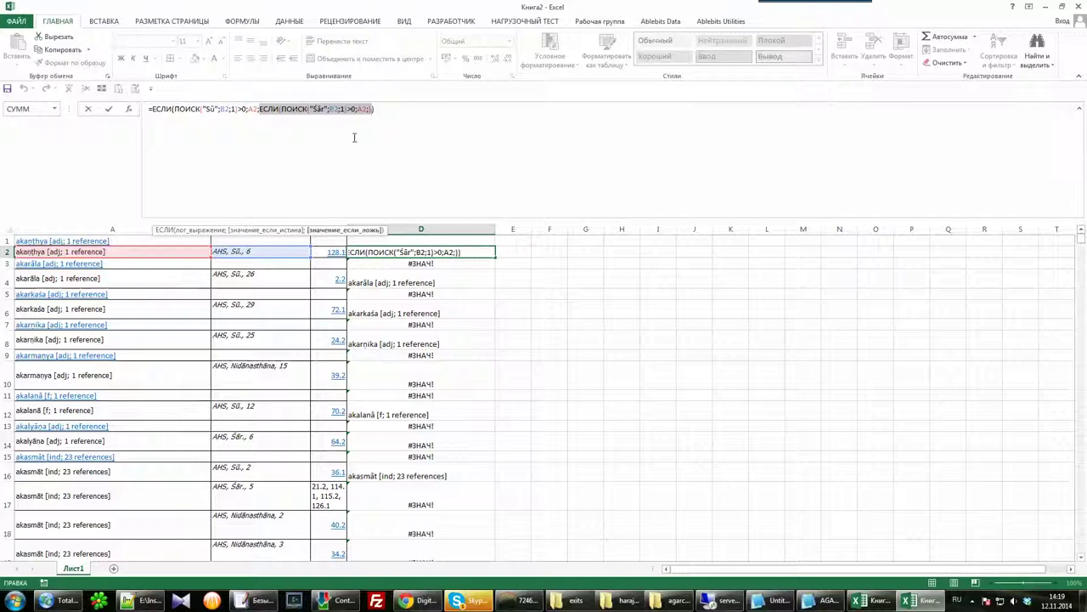
click(510, 255)
click(417, 160)
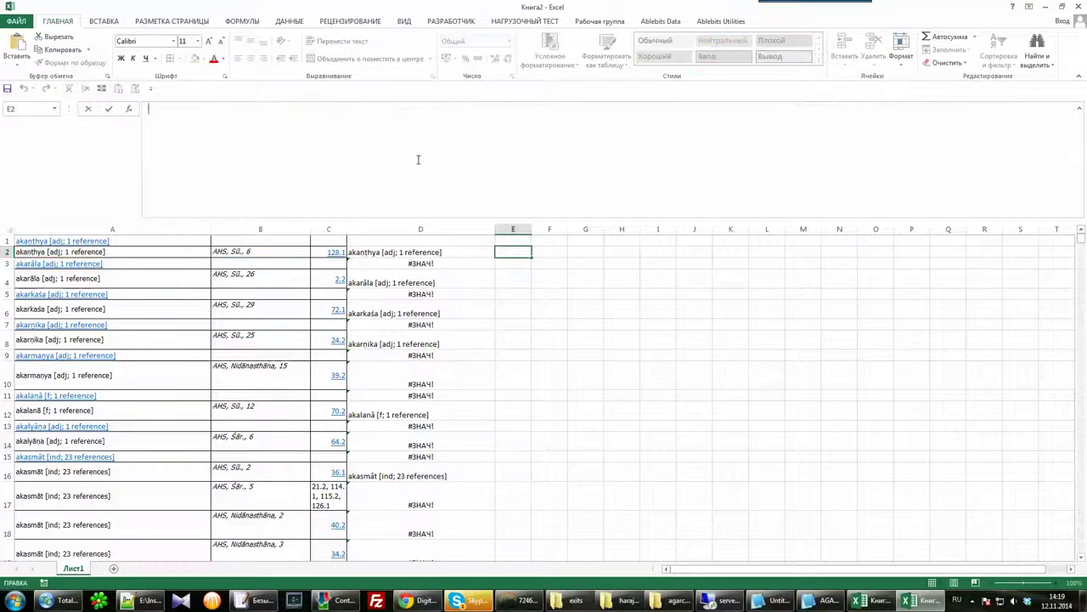
text(ЕСЛИ(ПОИСК("Šār";B2;1)>0;A2;))
key(Return)
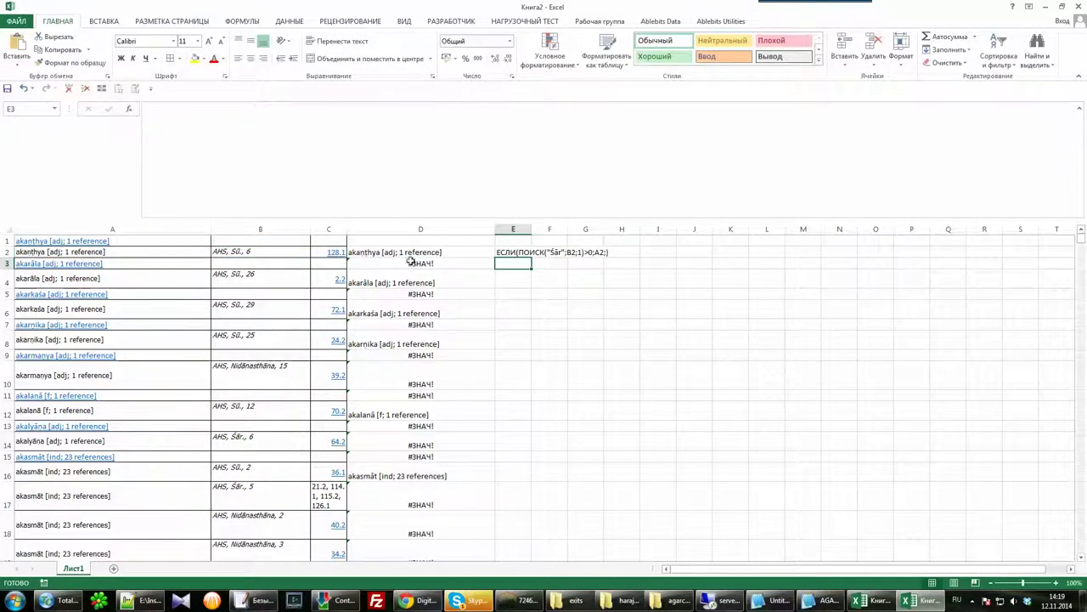
Turn the text in E2 into a working formula by adding an equals sign at its start.
click(514, 253)
click(150, 108)
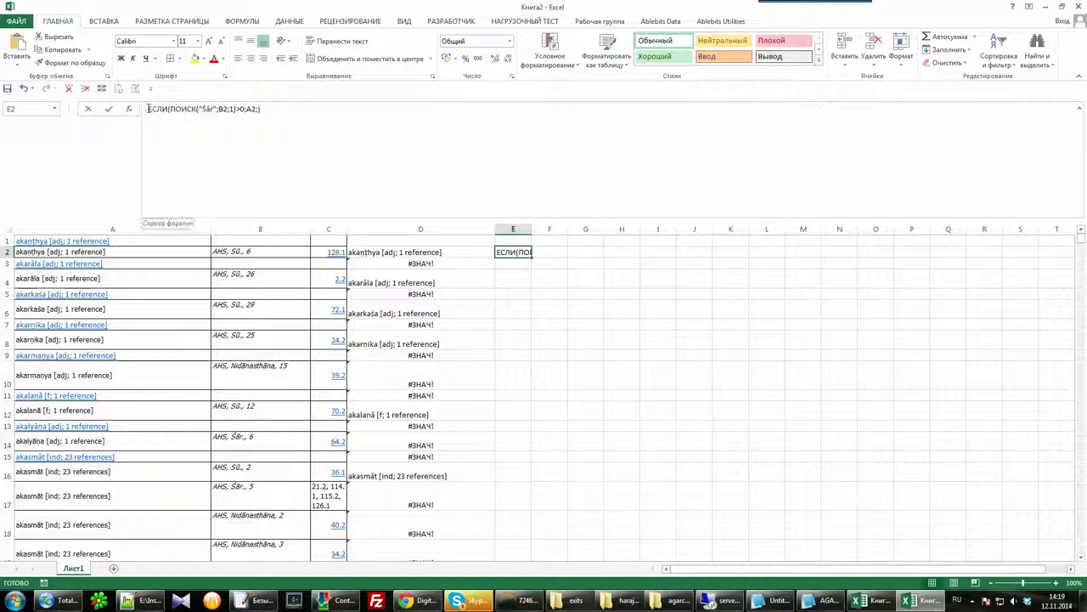
text(=)
key(Return)
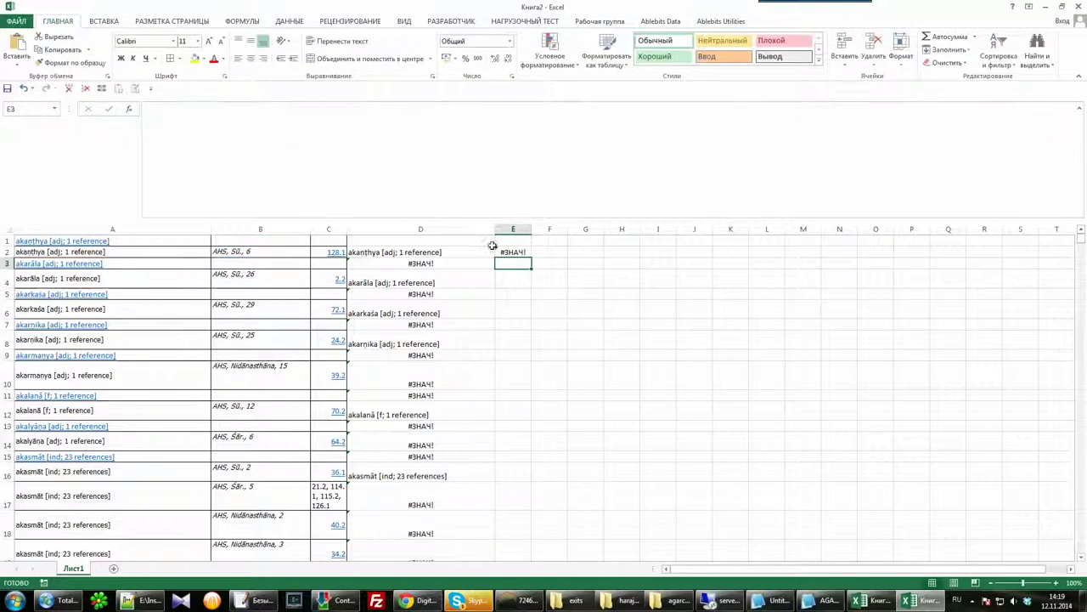
Replace the nested ЕСЛИ in D2 with "№№№", giving =ЕСЛИ(ПОИСК("Sū";B2;1)>0;A2;"№№№").
click(460, 252)
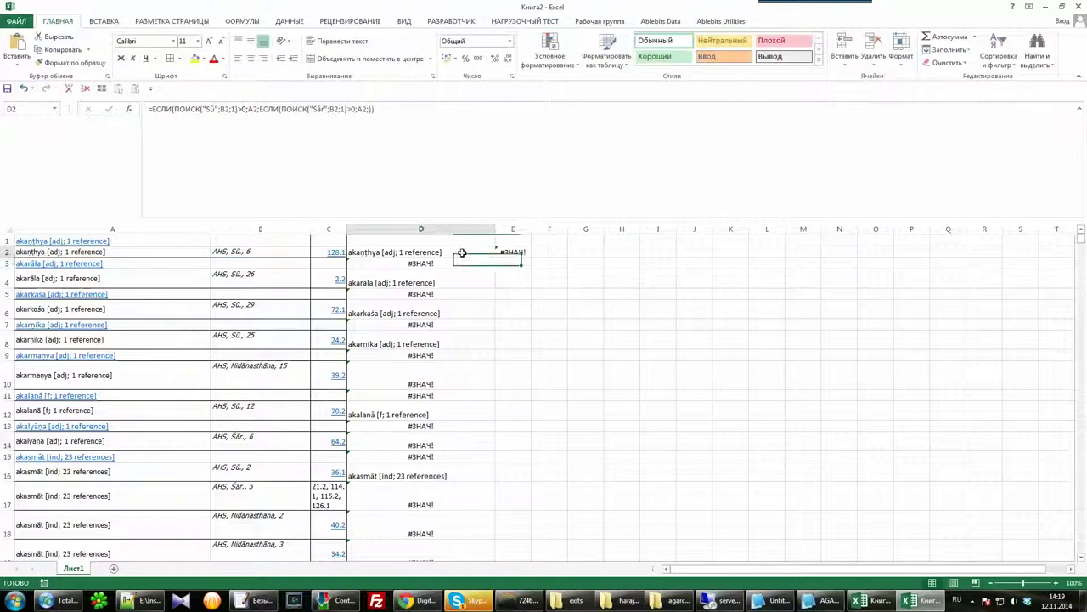
click(259, 110)
drag(260, 110, 371, 103)
key(BackSpace)
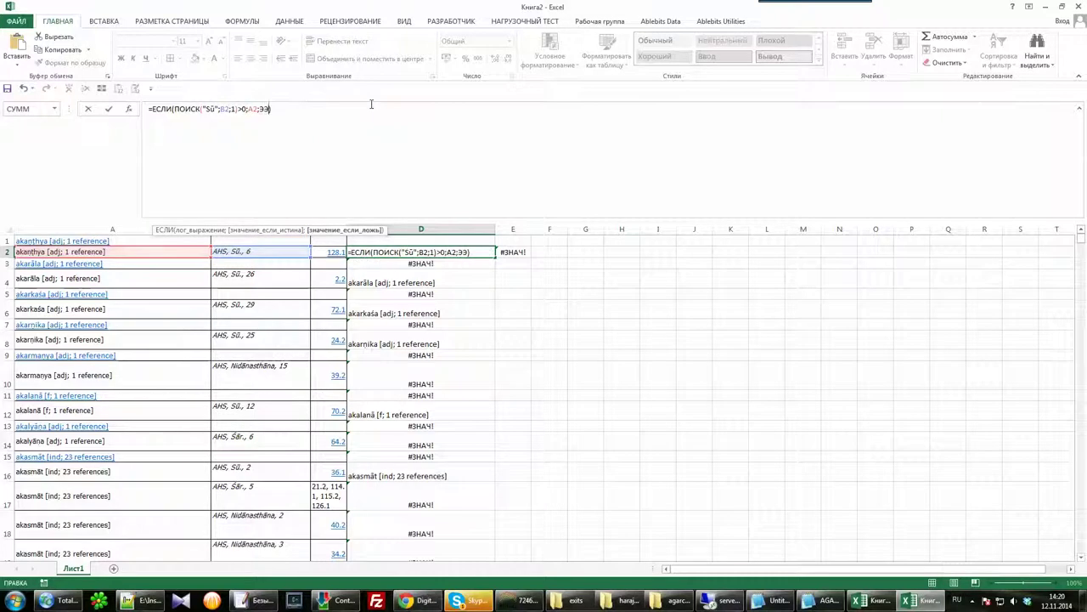
text(Э)
key(BackSpace)
text("№№№)
key(Return)
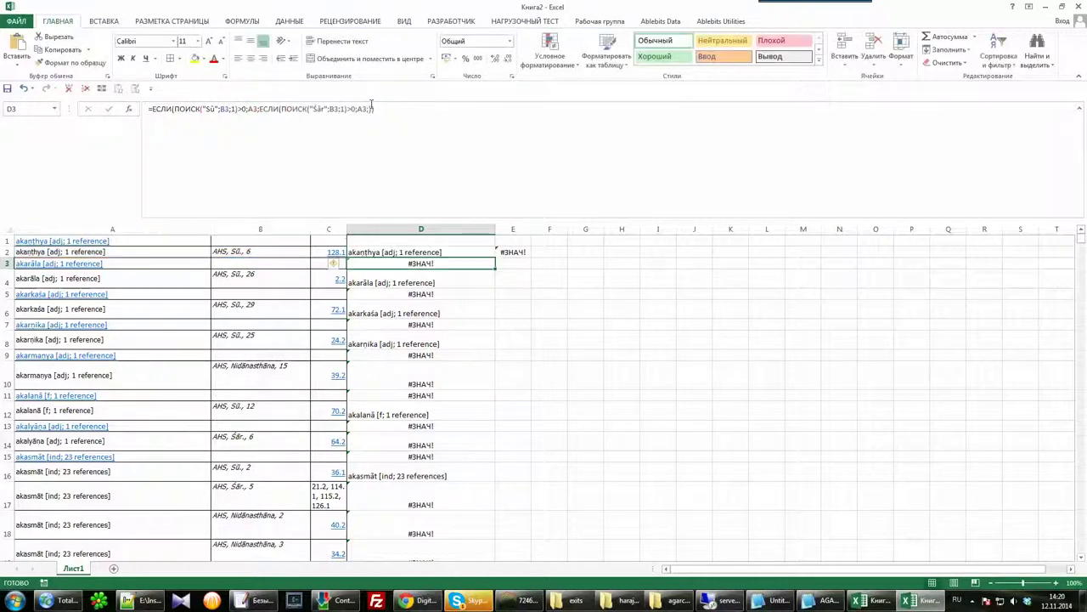
Set the value-if-false argument of the ЕСЛИ formula in E2 to "№№№".
click(520, 253)
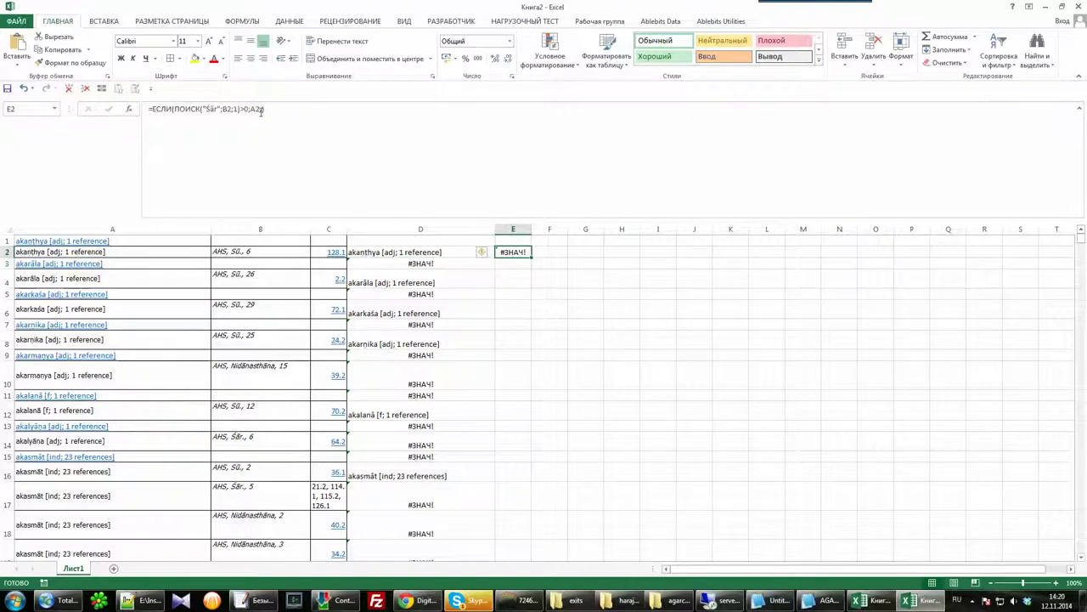
click(262, 111)
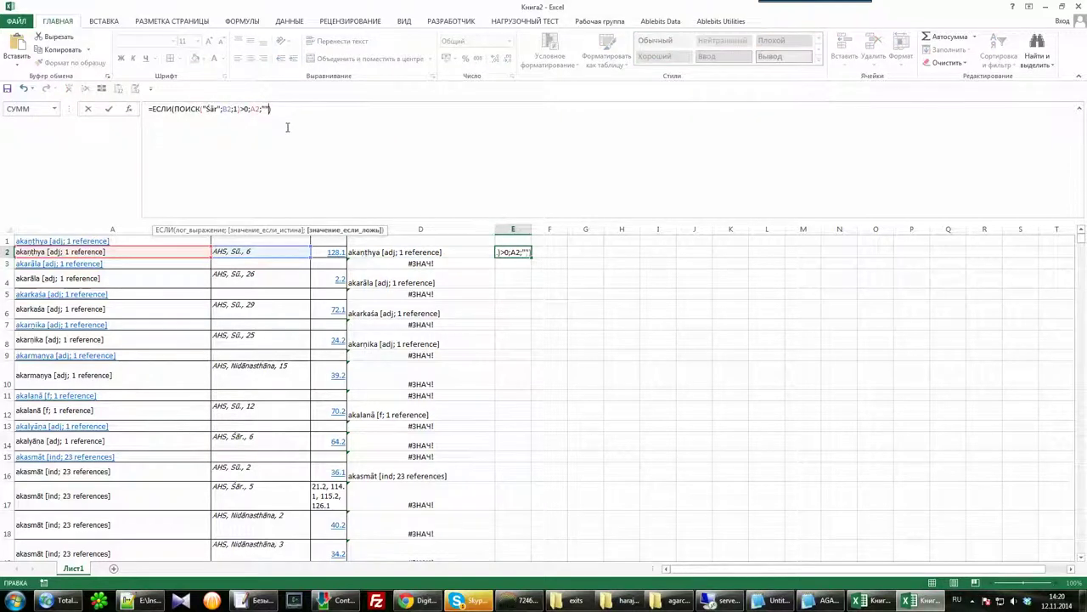
key(BackSpace)
text(№№№)
key(Return)
Shorten the ПОИСК search text in E2 to "Ś" and check the error options for that cell.
click(507, 250)
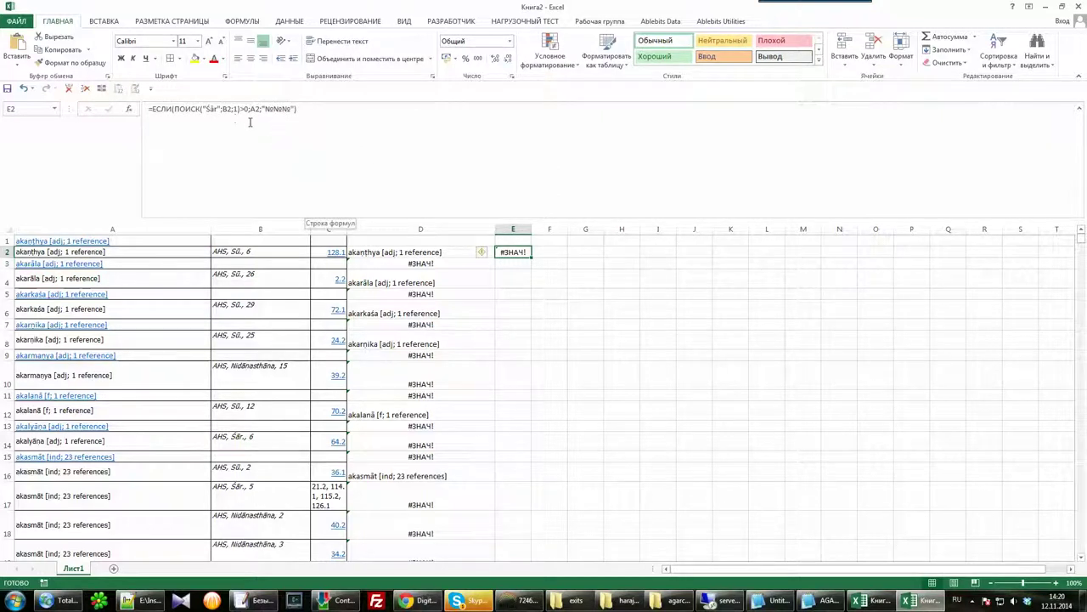
click(216, 116)
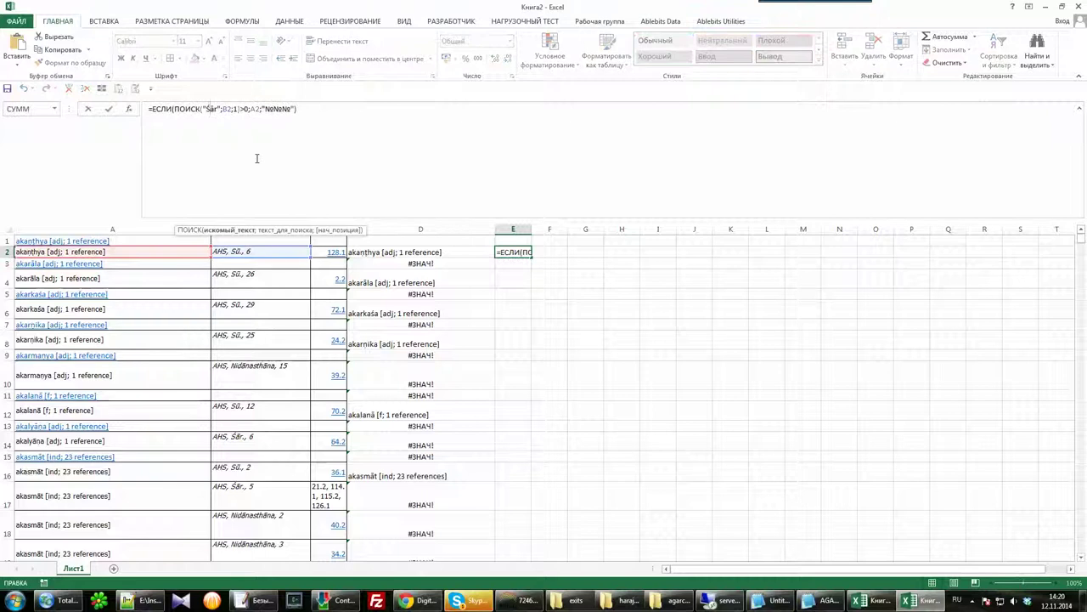
key(Delete)
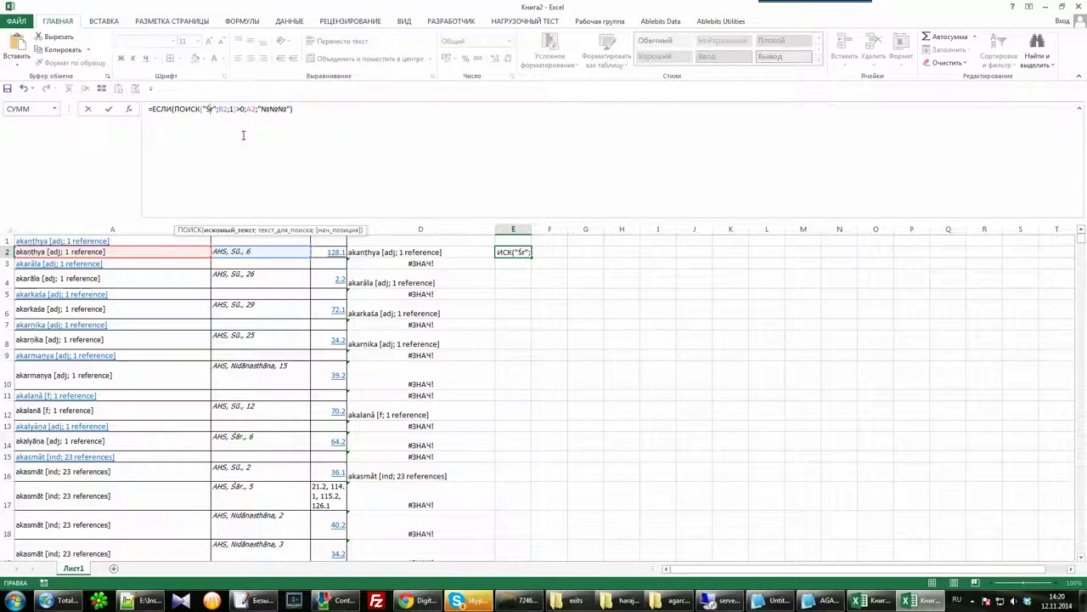
key(Delete)
key(Return)
click(504, 253)
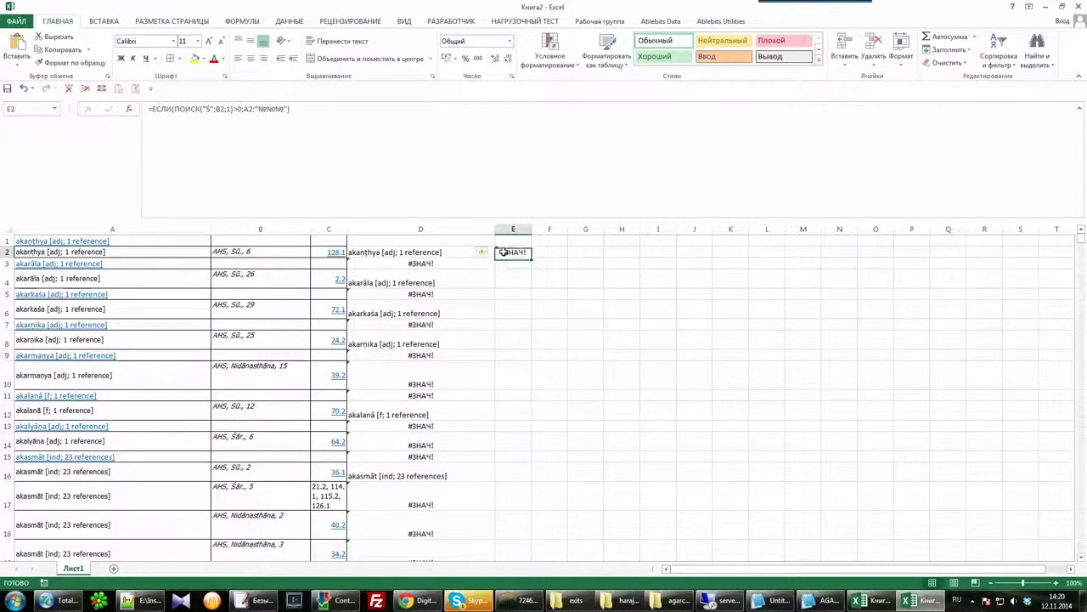
click(482, 253)
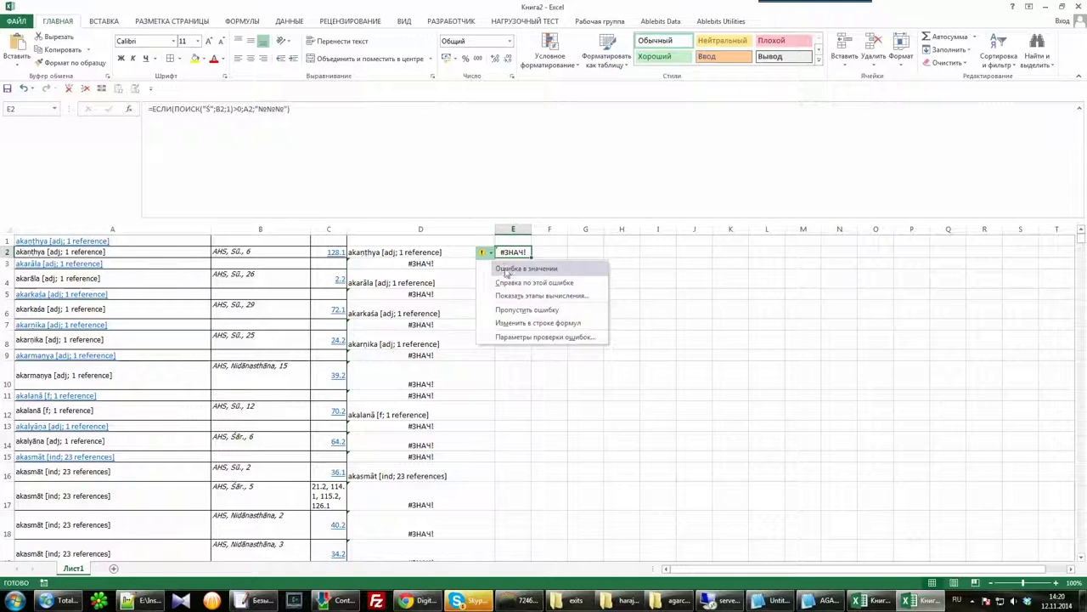
click(399, 279)
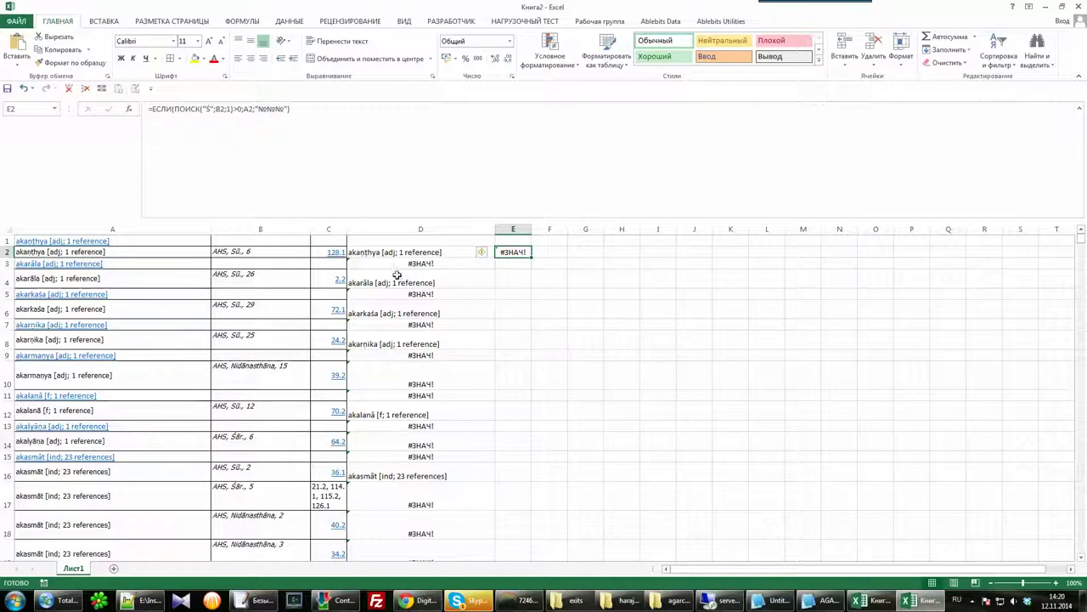
Clear the ПОИСК search text in E2 so that only the empty quotes "" remain.
click(384, 118)
click(209, 109)
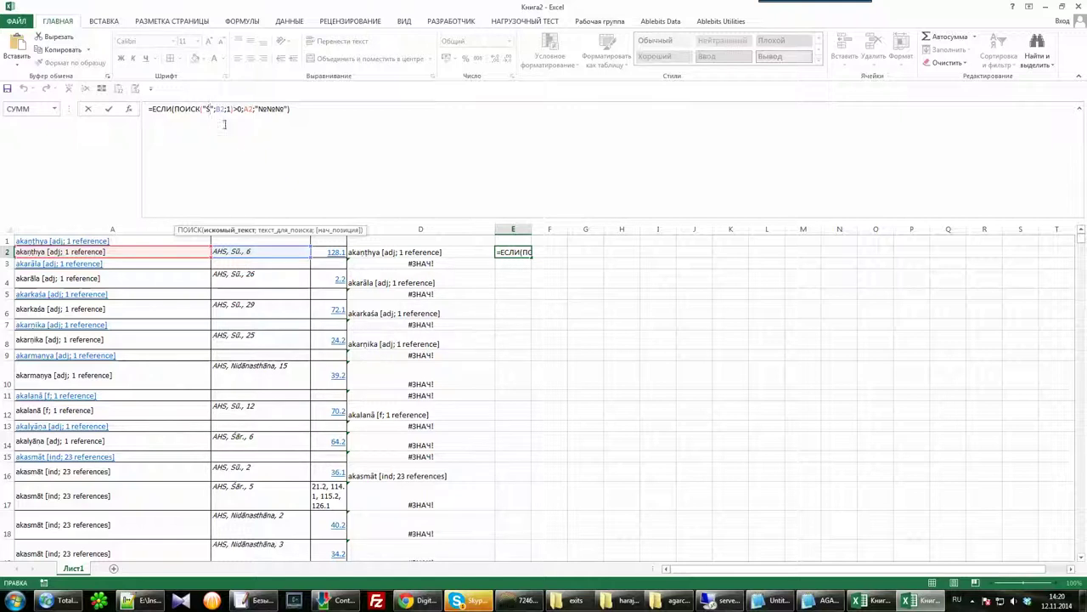
key(BackSpace)
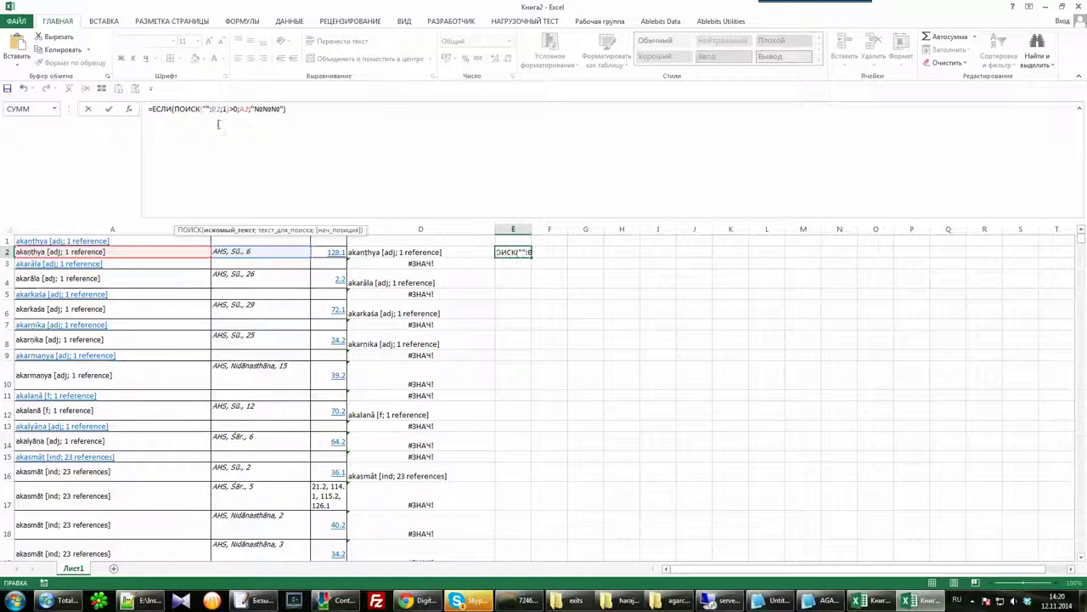
key(BackSpace)
key(Delete)
text("")
key(Return)
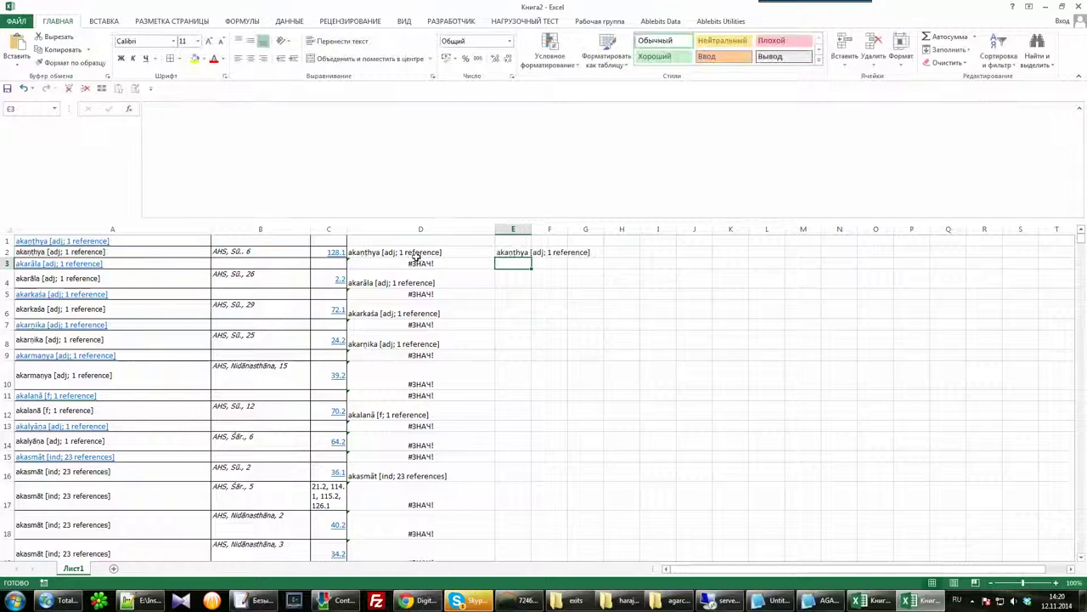
Replace every "Śār." in column B with "Śār. SAR".
click(267, 442)
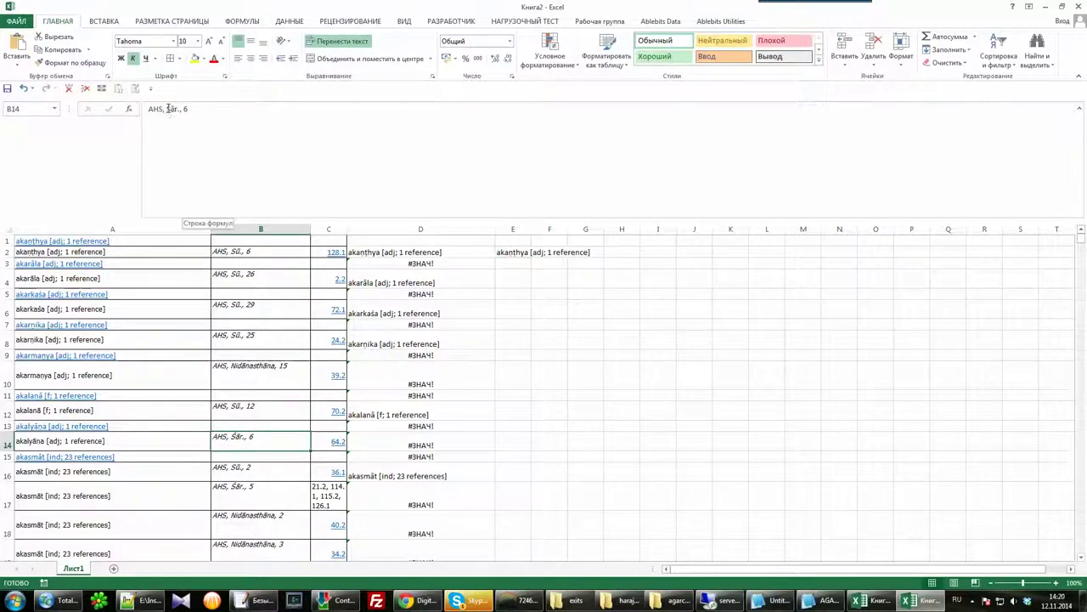
drag(167, 108, 179, 109)
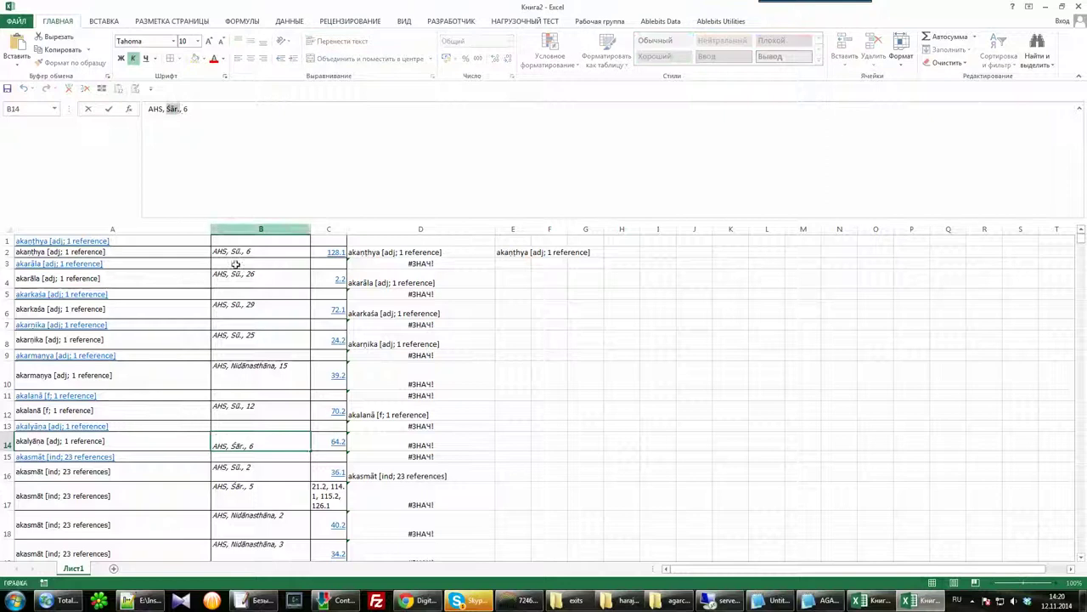
click(248, 229)
key(ctrl+h)
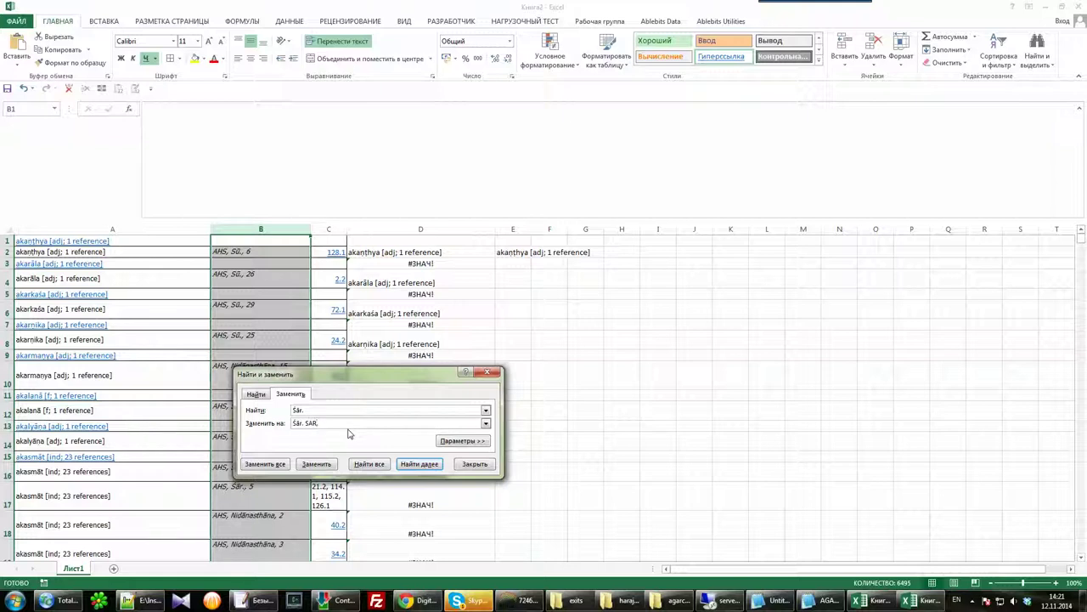
key(Return)
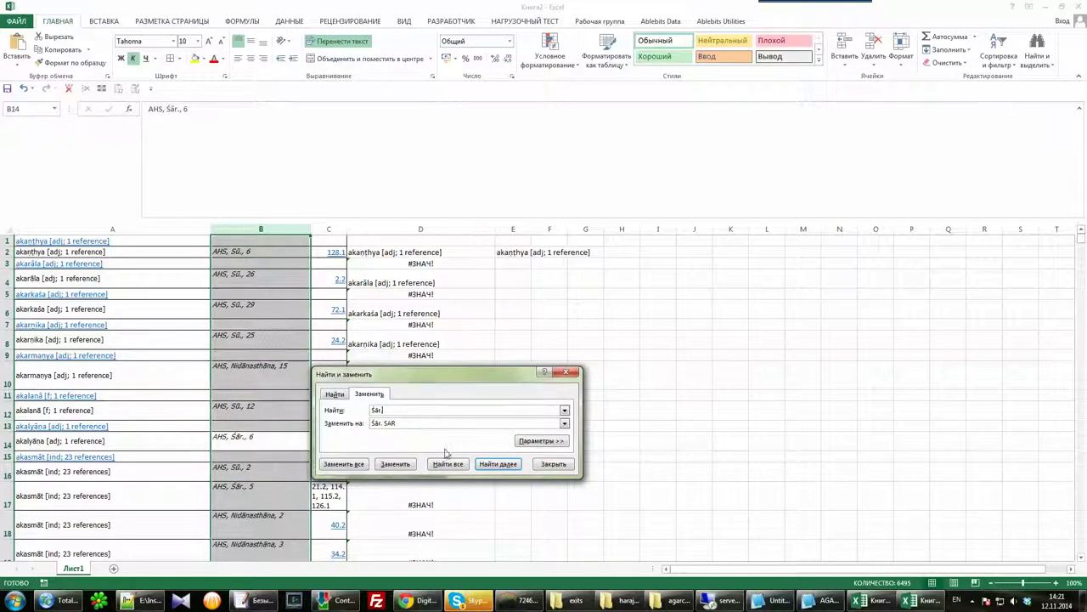
click(361, 468)
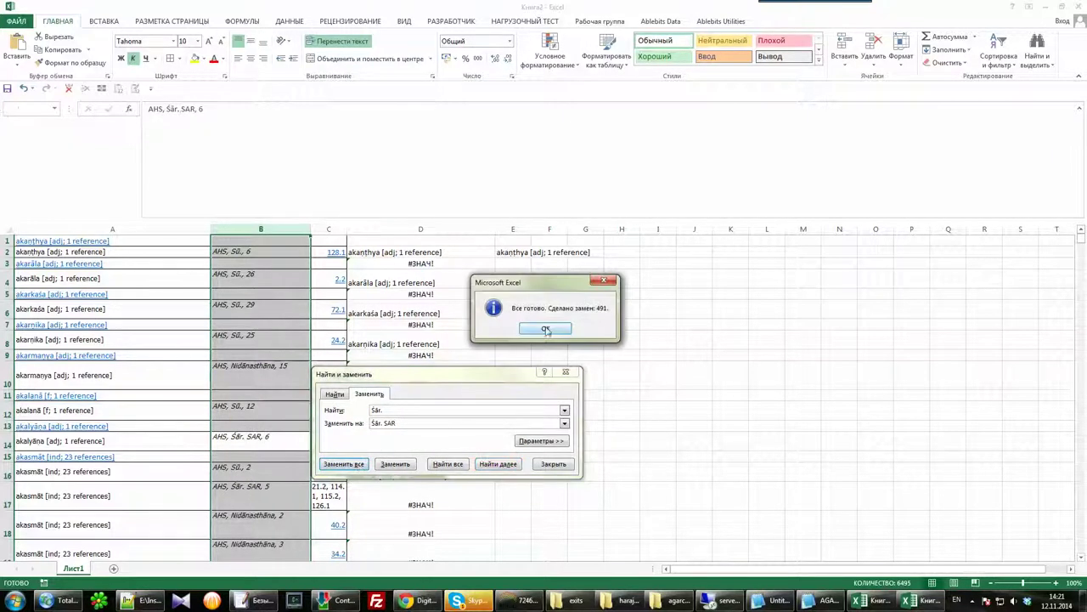
click(548, 332)
click(553, 463)
Set the ПОИСК search text in the E2 formula to "SAR".
click(512, 252)
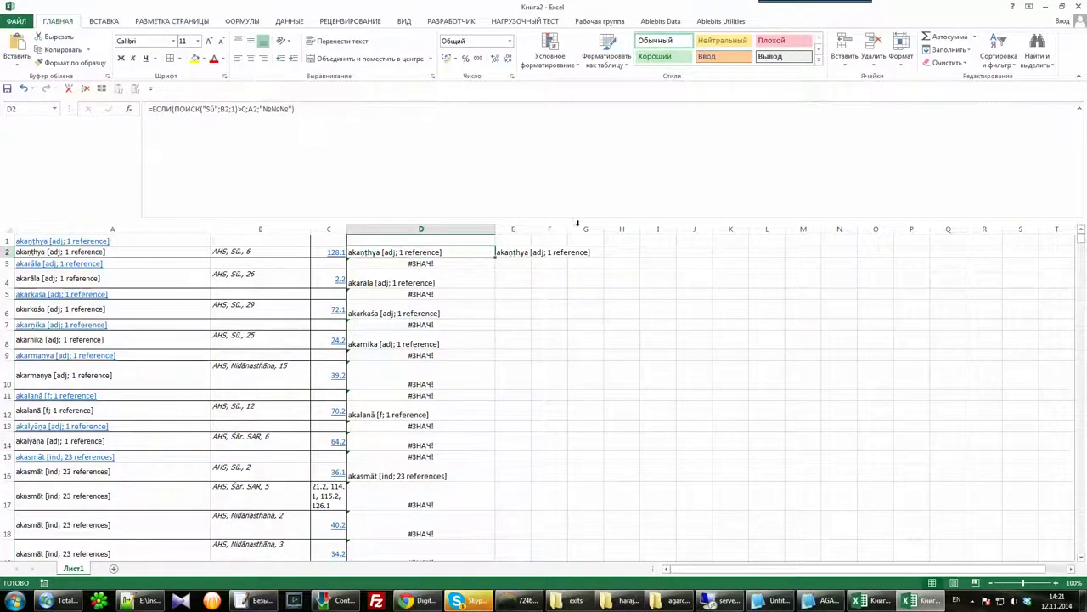
click(205, 109)
text(SAR)
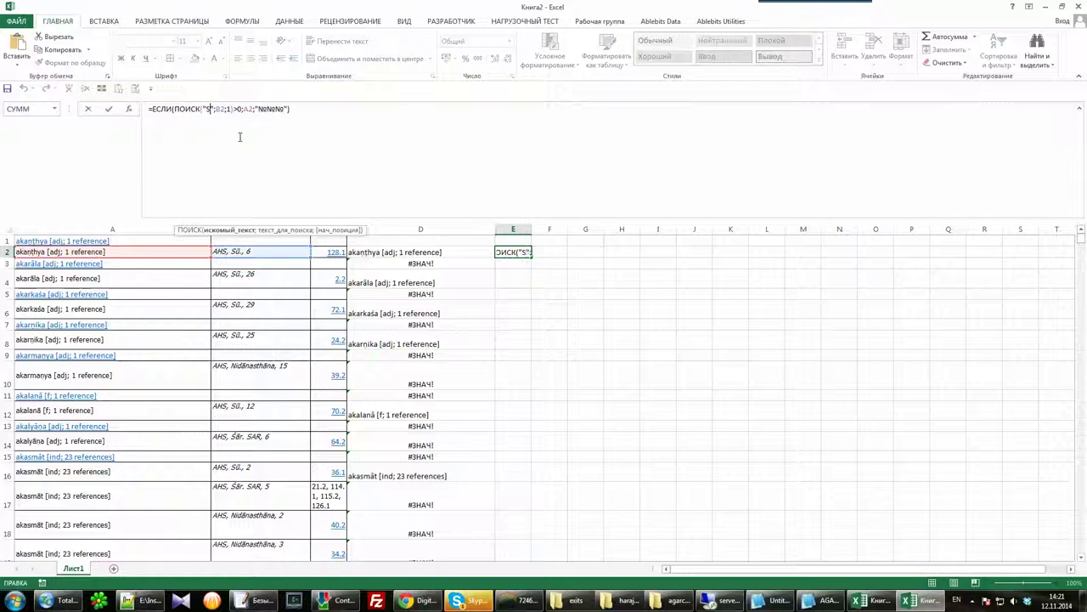
key(Return)
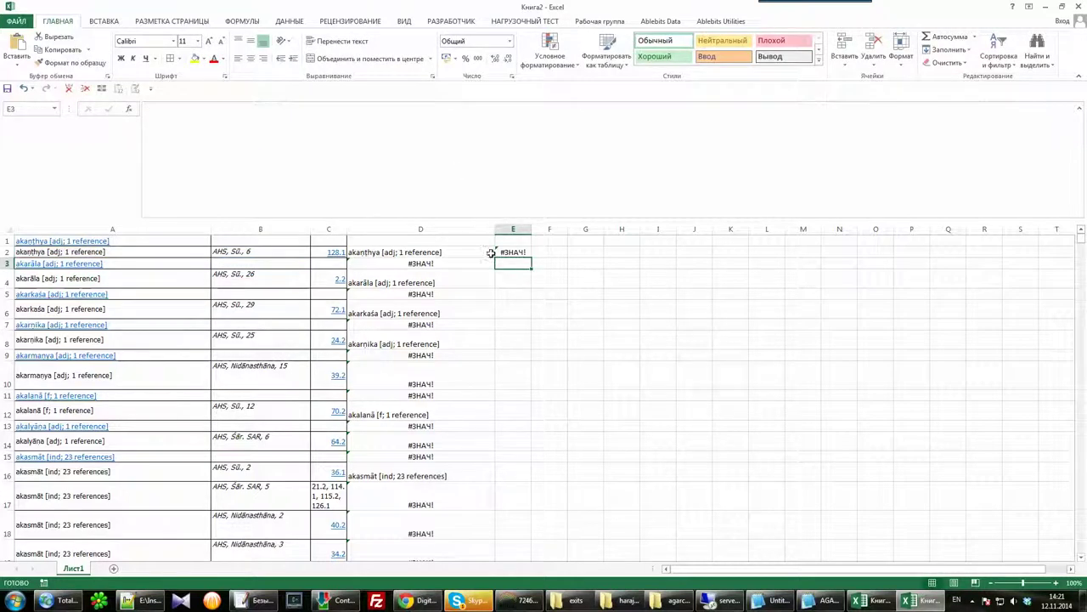
Widen column E and fill the D2:E2 formulas down to row 42.
click(512, 252)
drag(524, 228, 468, 252)
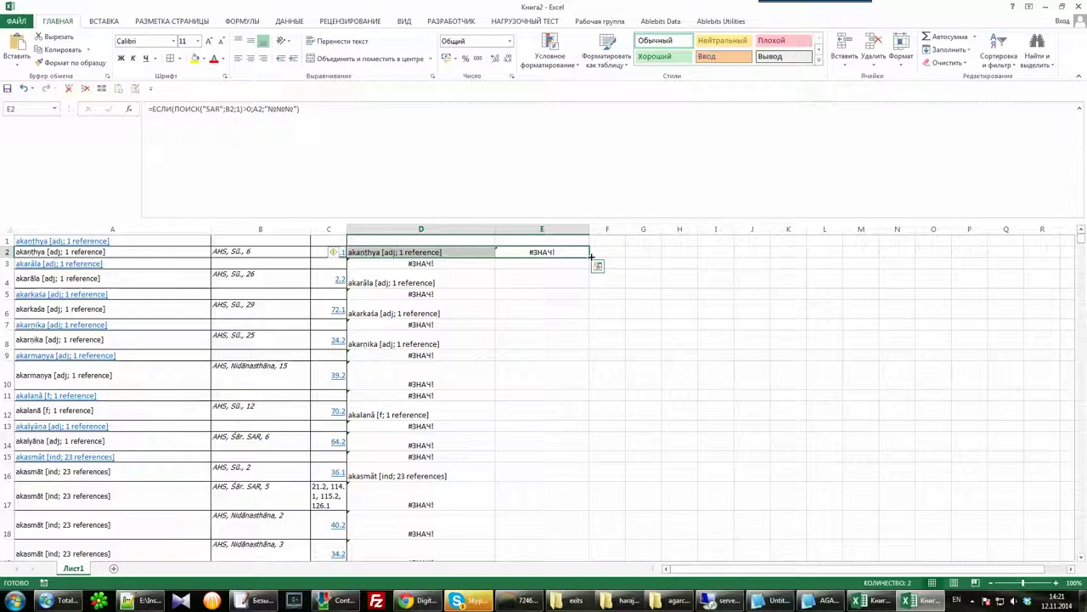
drag(591, 256, 600, 520)
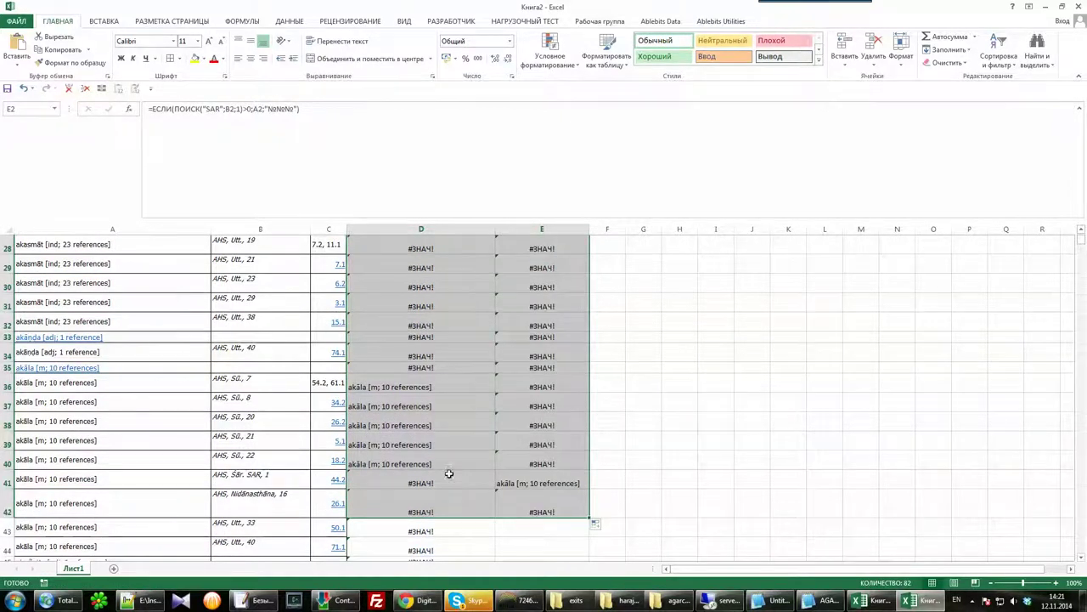
scroll(509, 408, up, 9)
Change the value-if-false text in the D2 ЕСЛИ formula to "###".
click(410, 252)
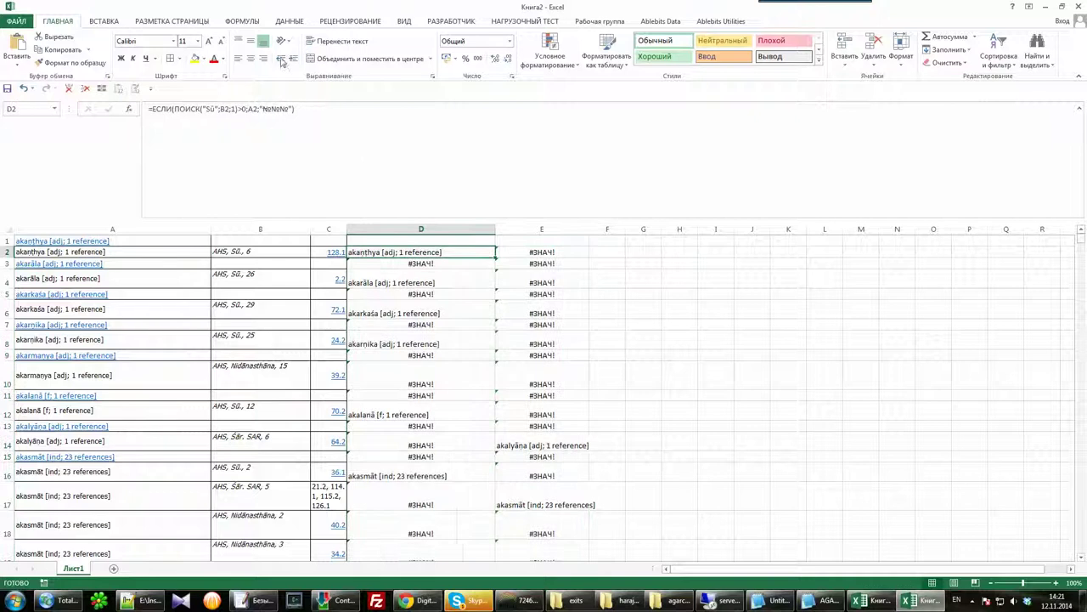
click(269, 109)
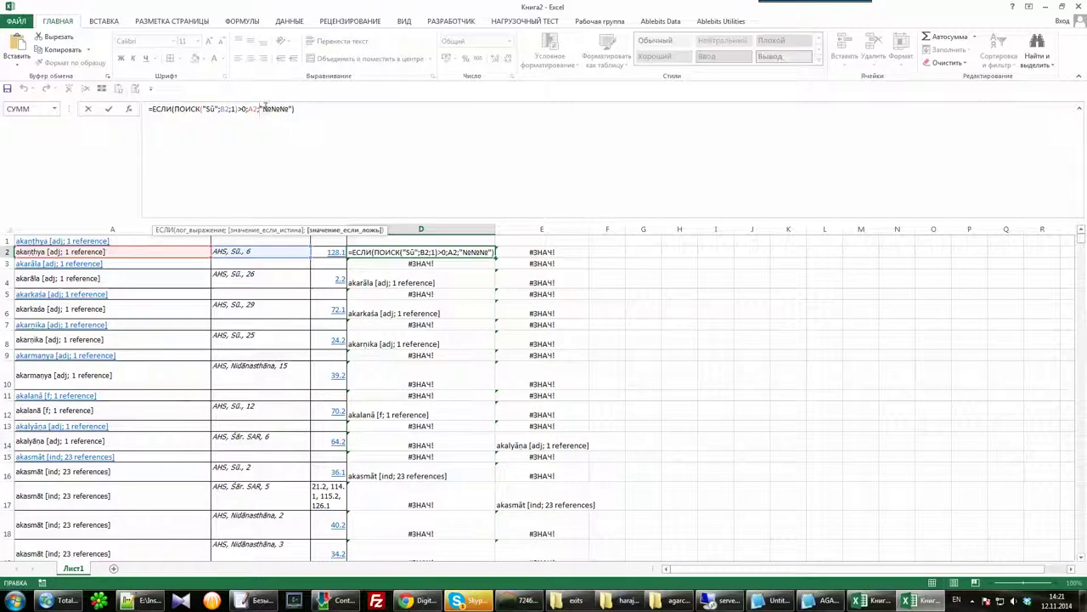
drag(262, 109, 304, 108)
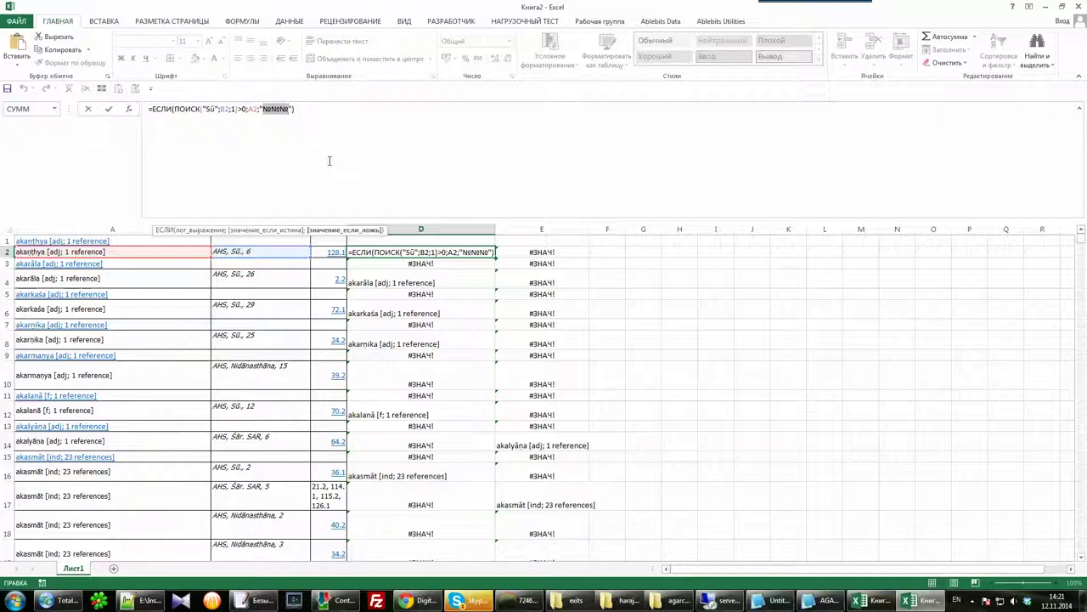
key(BackSpace)
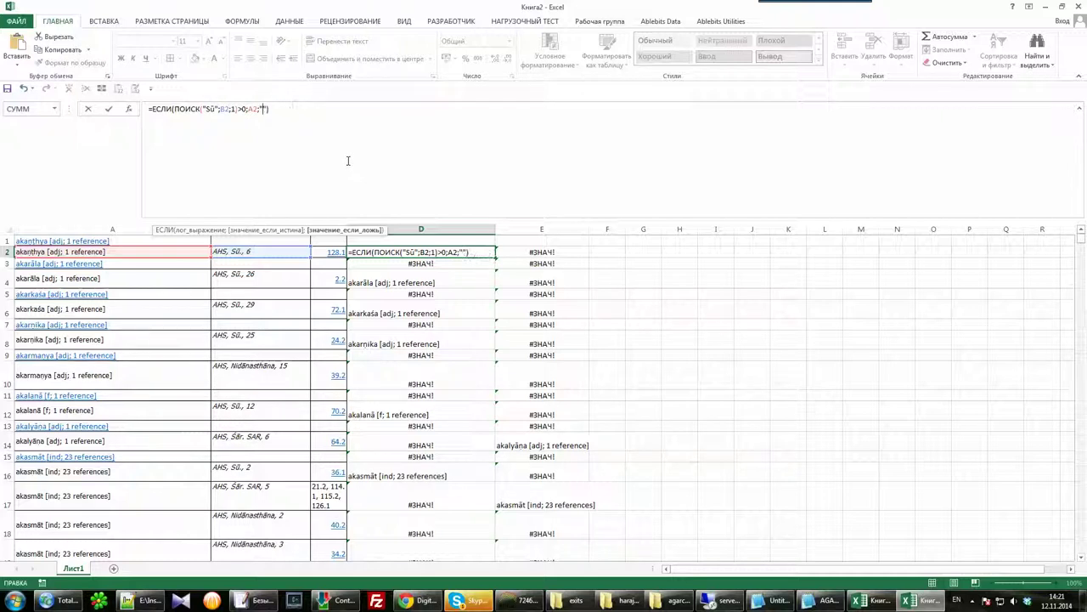
key(alt+shift)
text(нет)
key(BackSpace)
key(BackSpace)
key(BackSpace)
key(alt+shift)
text(no)
key(Return)
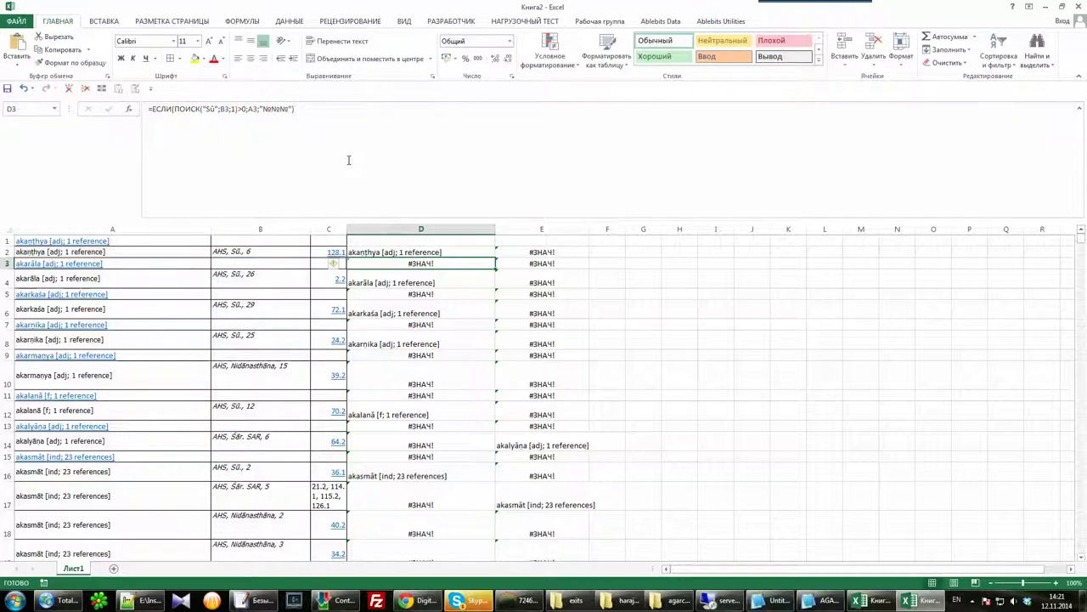
Fill the D2 formula down to D6 and check the copied formula in D3.
click(490, 258)
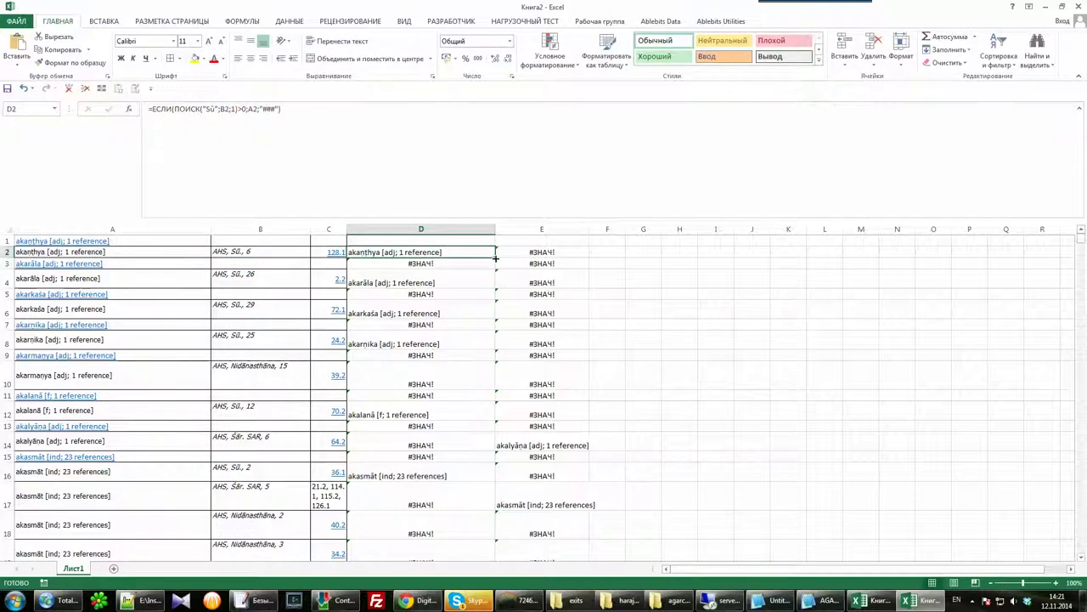
drag(495, 259, 481, 318)
click(465, 260)
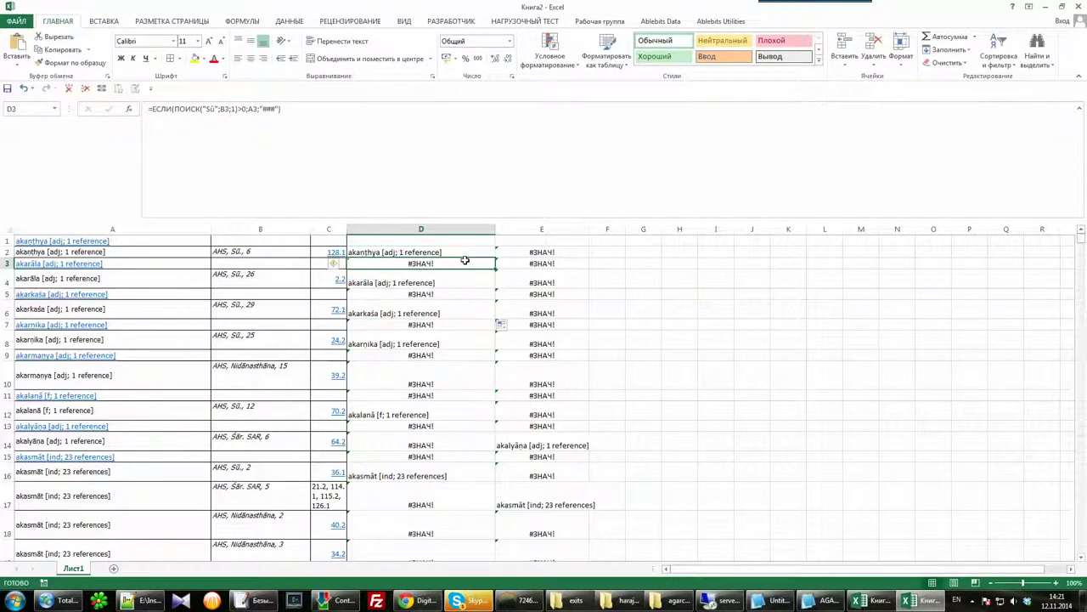
Replace the value-if-false argument in the D2 formula with E2's expression ЕСЛИ(ПОИСК("SAR";B2;1)>0;A2;"№№№").
click(471, 250)
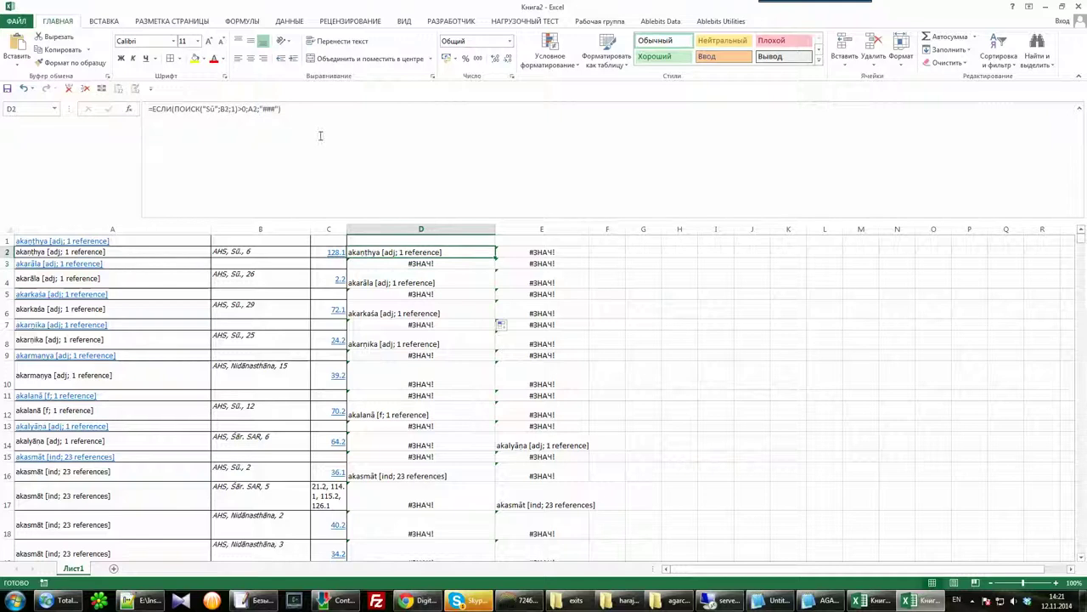
click(285, 112)
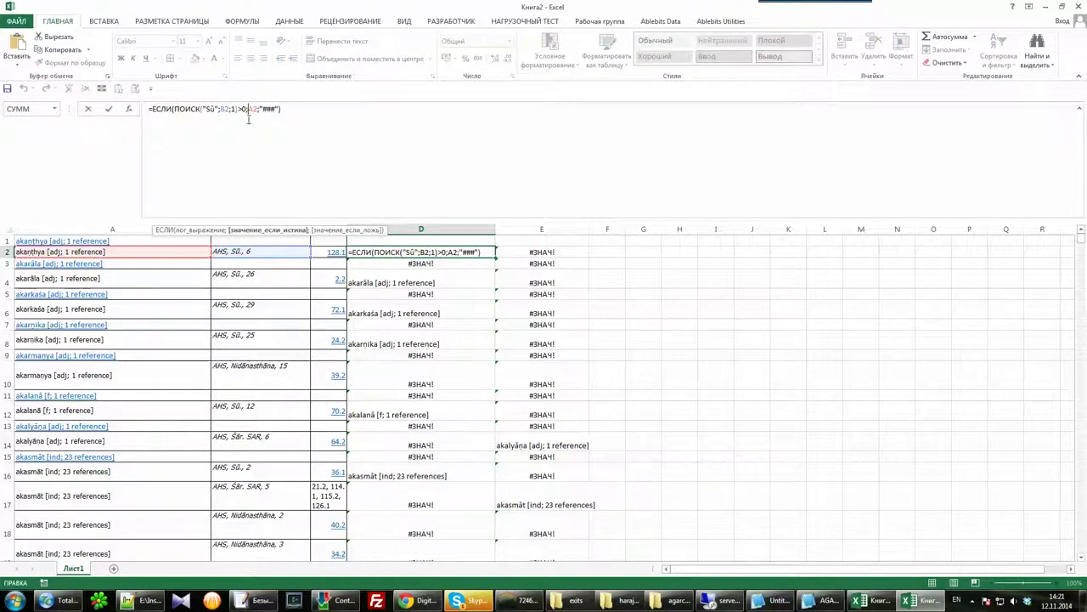
click(541, 251)
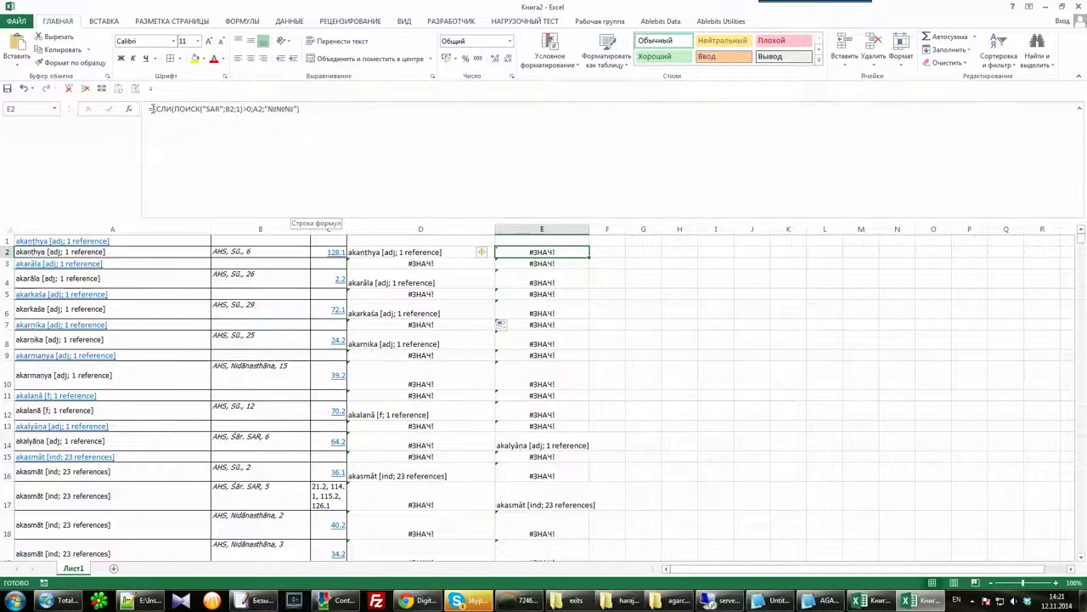
drag(151, 109, 304, 109)
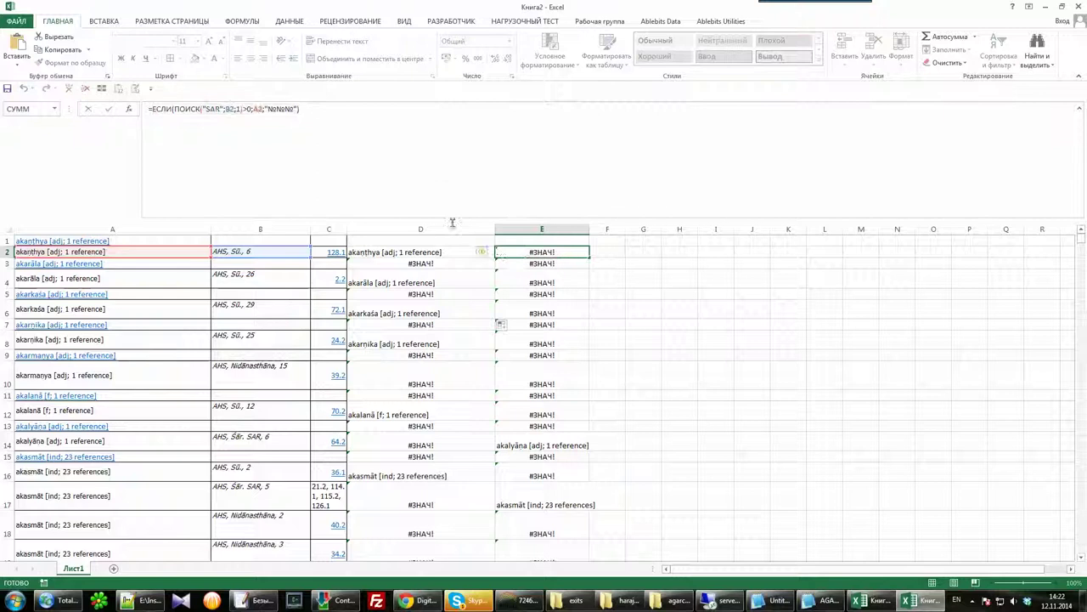
click(451, 250)
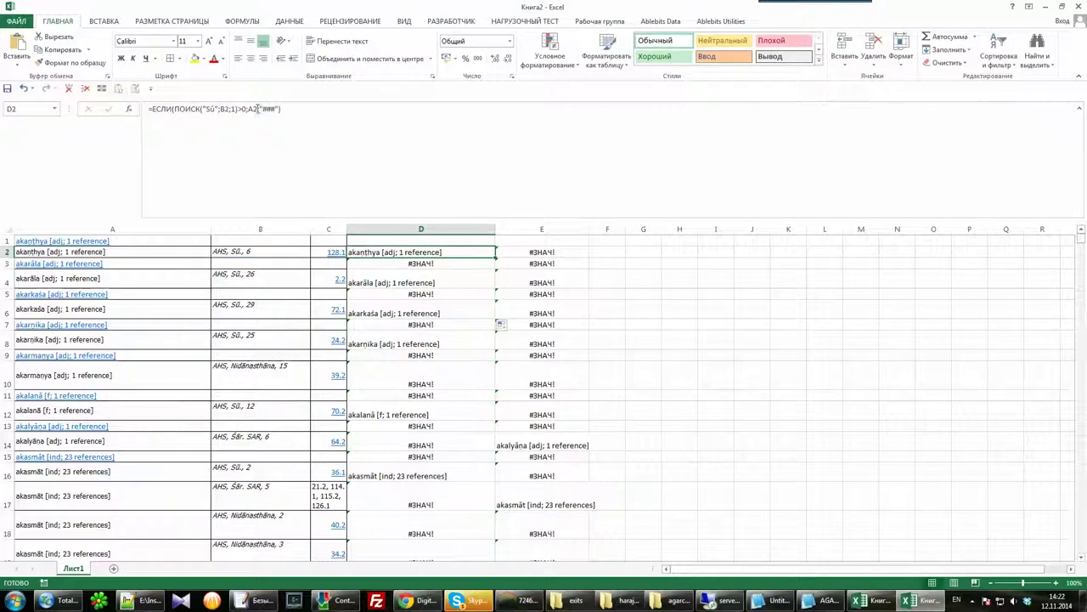
click(257, 108)
drag(278, 108, 260, 108)
click(260, 109)
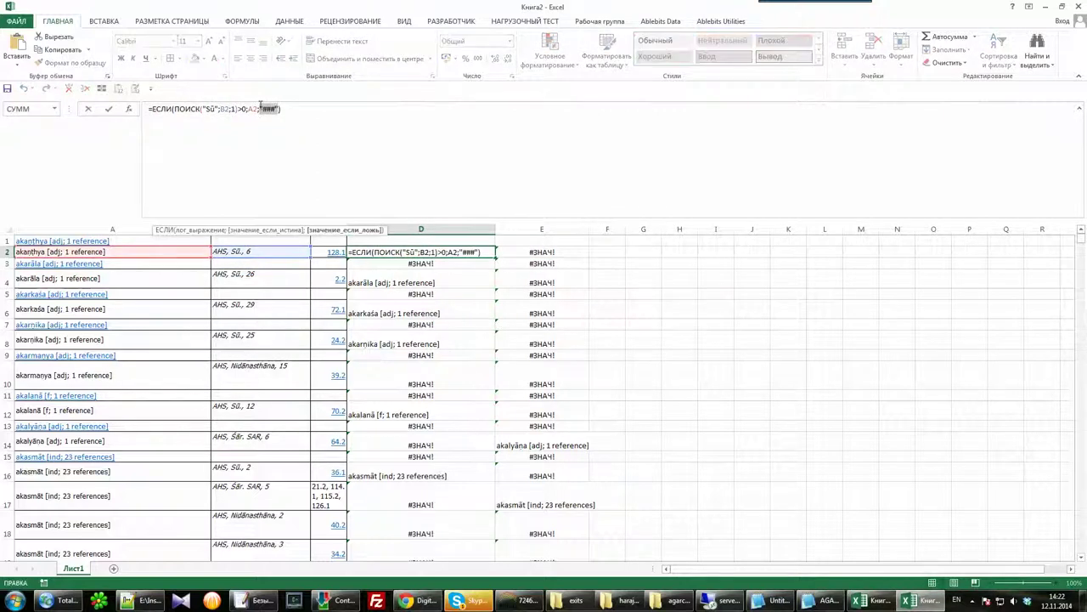
key(ctrl+v)
key(Return)
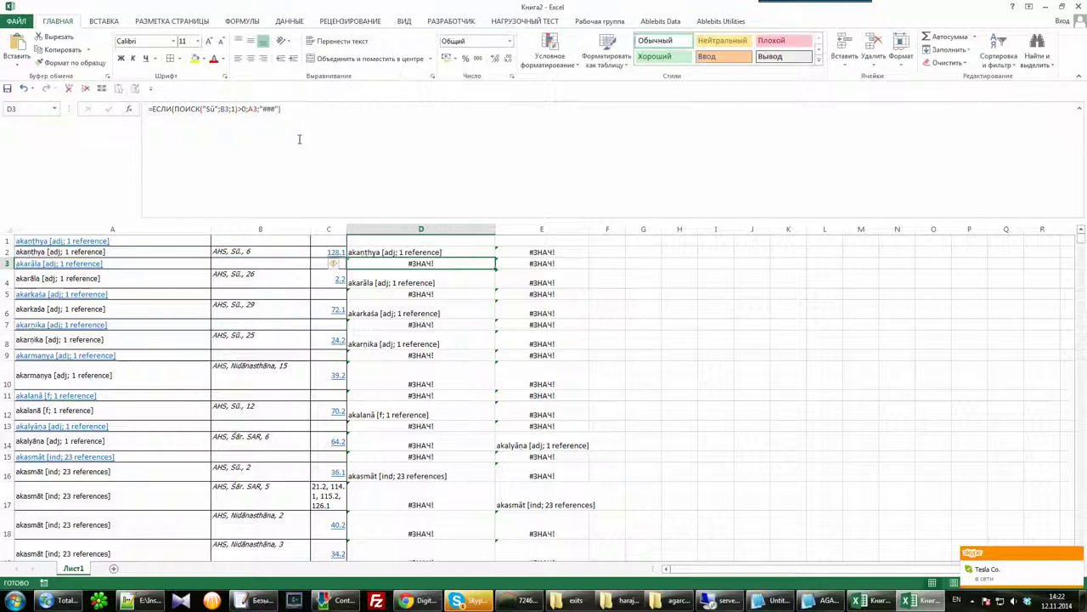
Copy the nested D2 formula down through all the filled cells of column D.
click(447, 252)
key(ctrl+c)
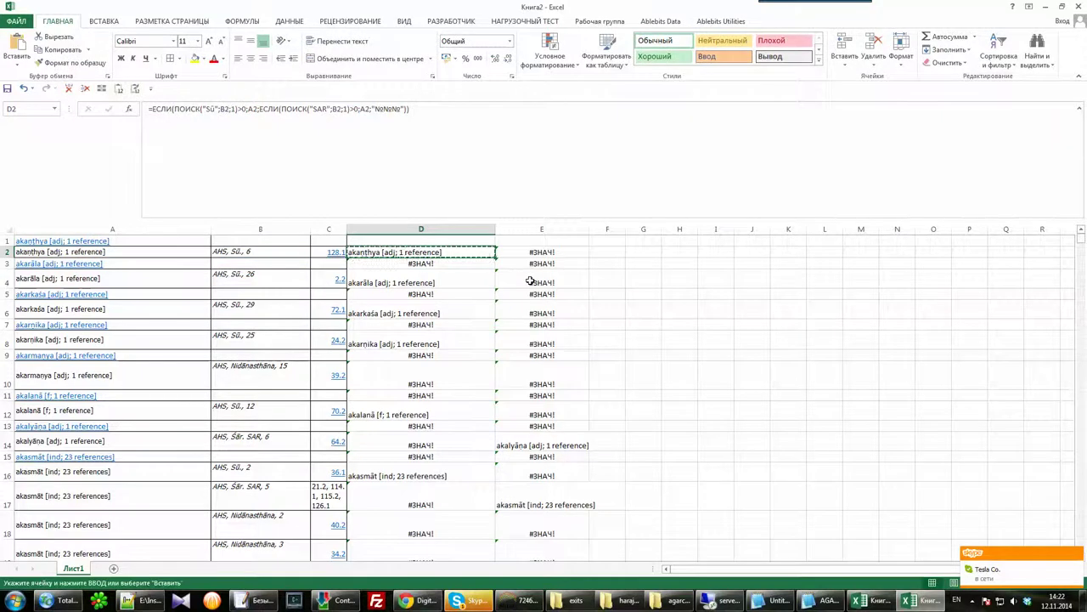
key(ctrl+shift+Down)
key(ctrl+v)
scroll(530, 280, up, 1)
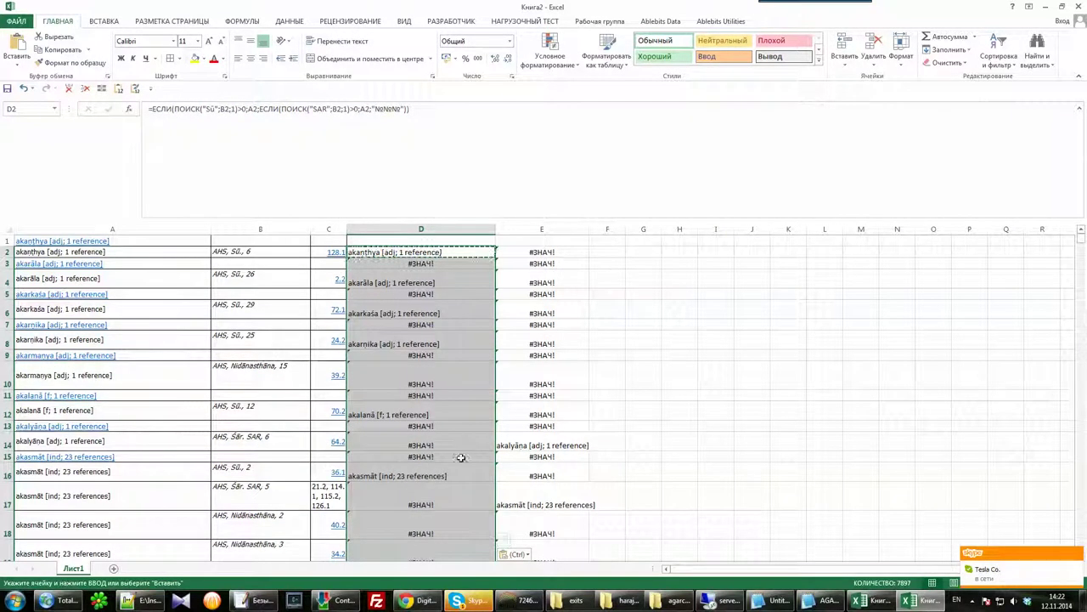
Examine the nested ЕСЛИ formula in D17 and compare the D2 formula with the SAR formula in E14.
click(397, 490)
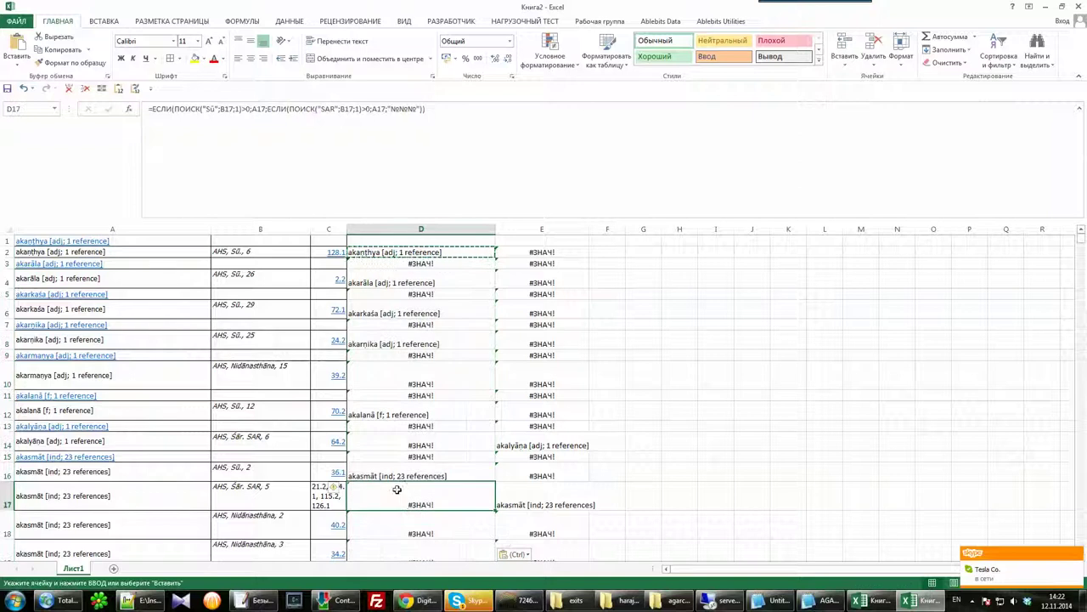
click(371, 111)
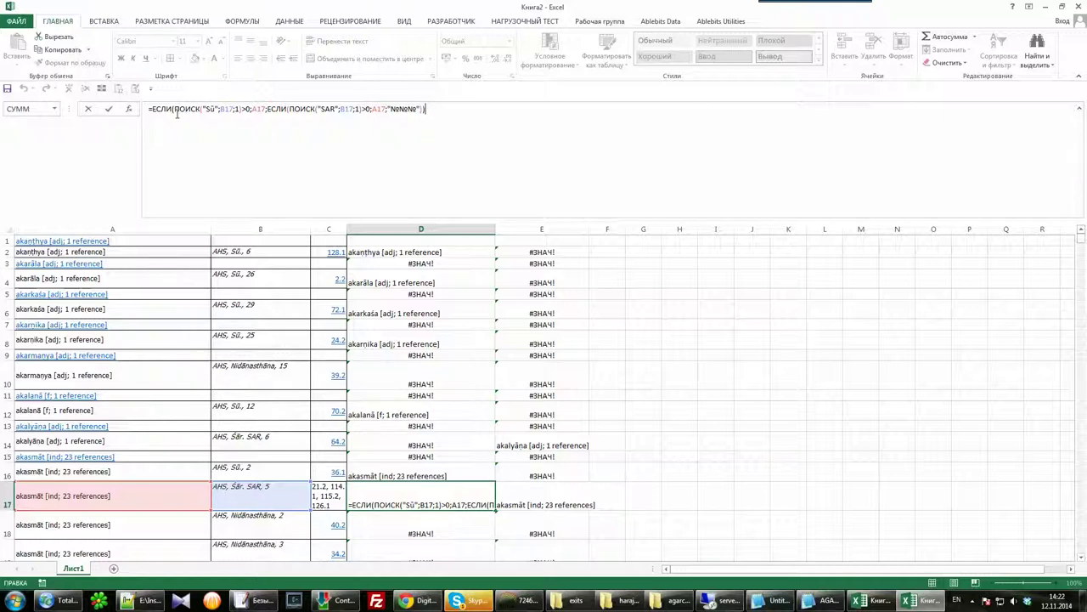
click(265, 110)
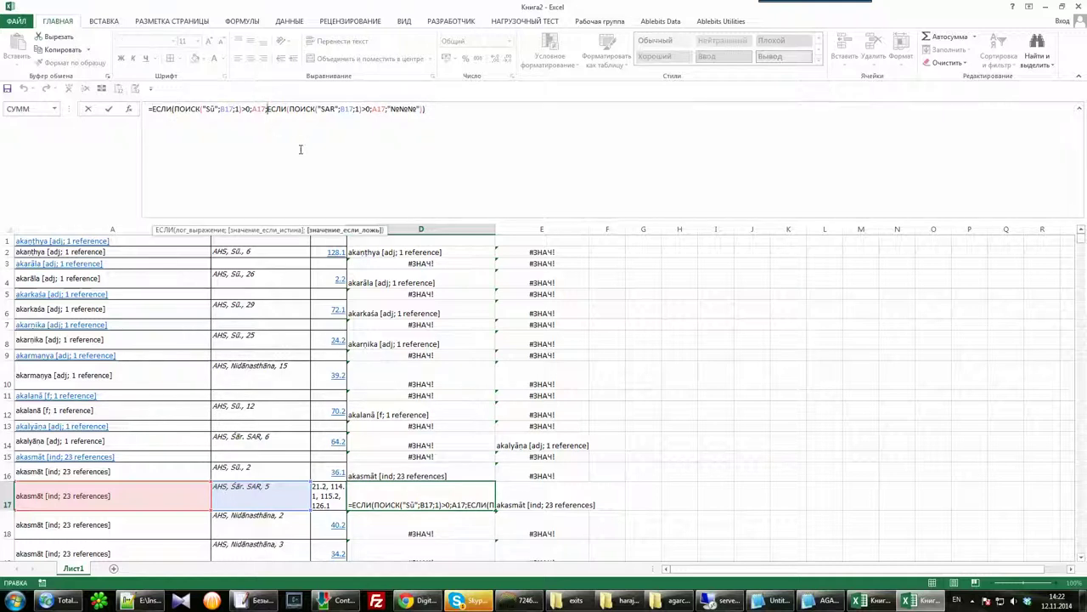
click(427, 110)
text())
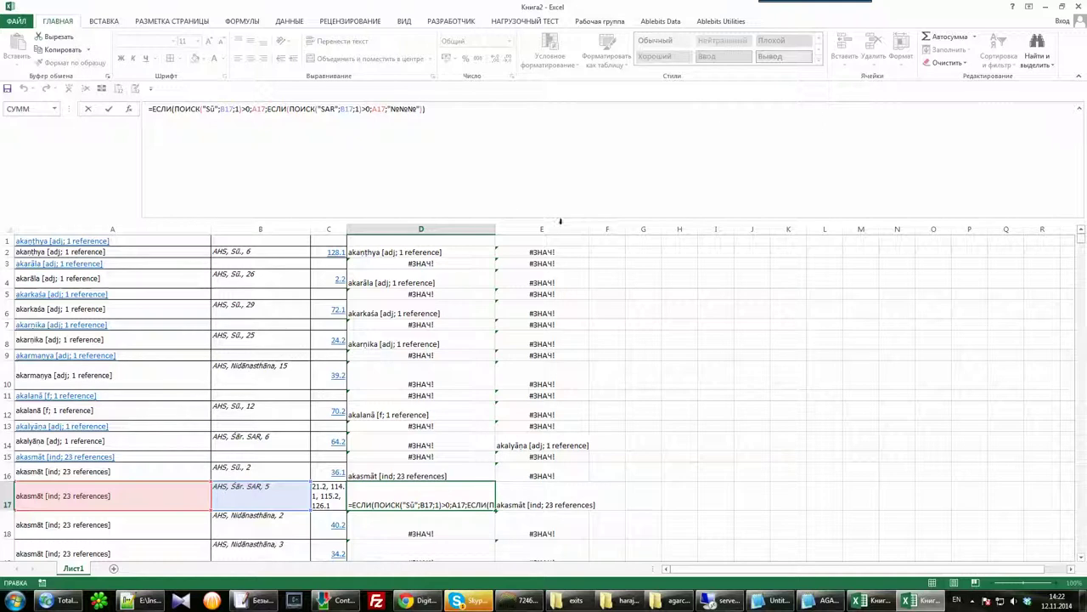
click(467, 252)
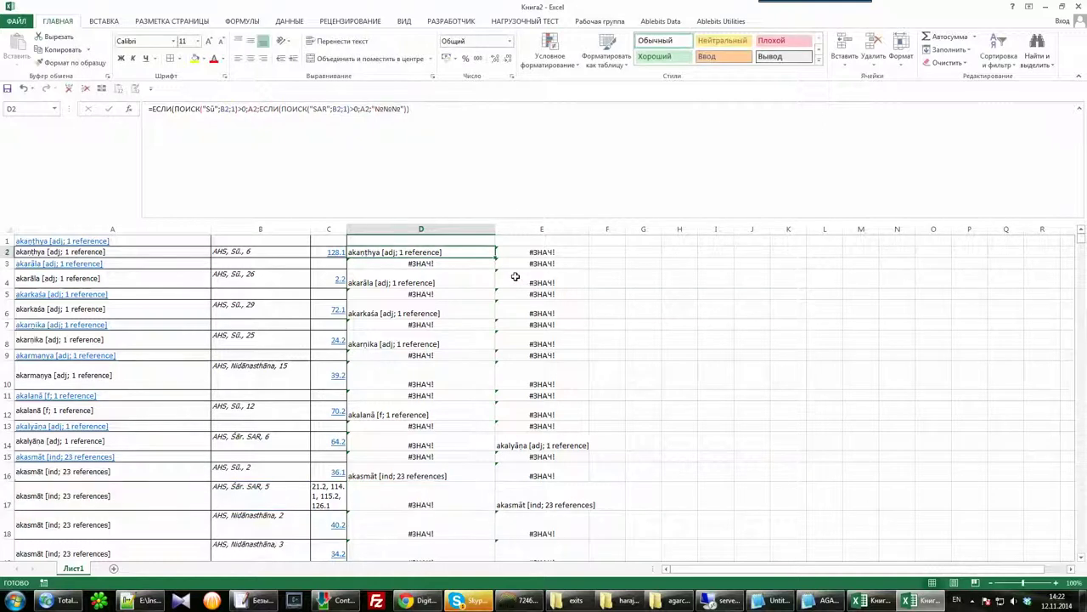
click(533, 444)
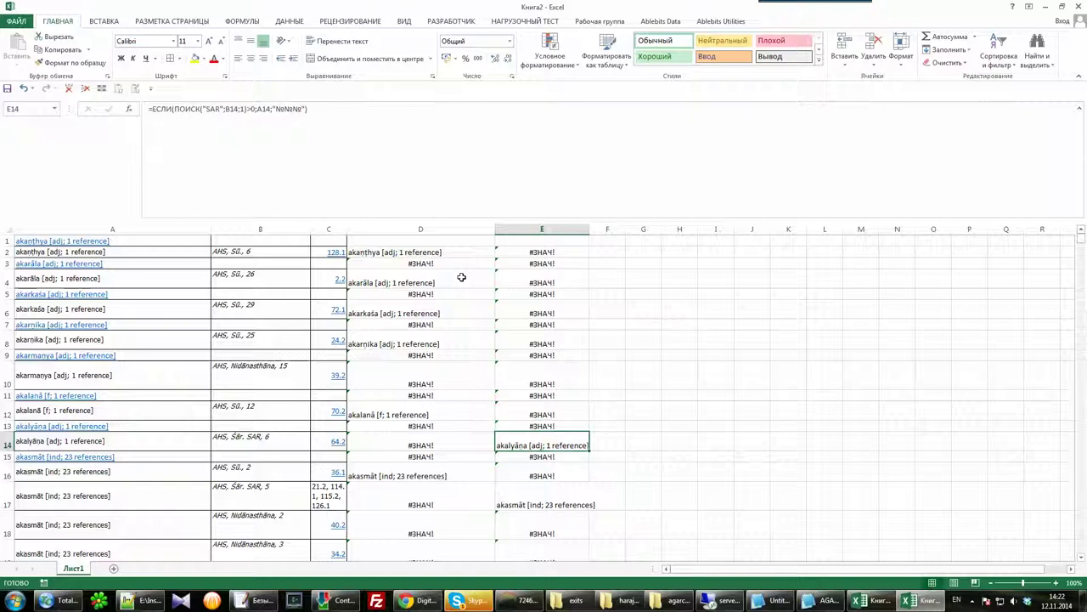
drag(456, 250, 565, 254)
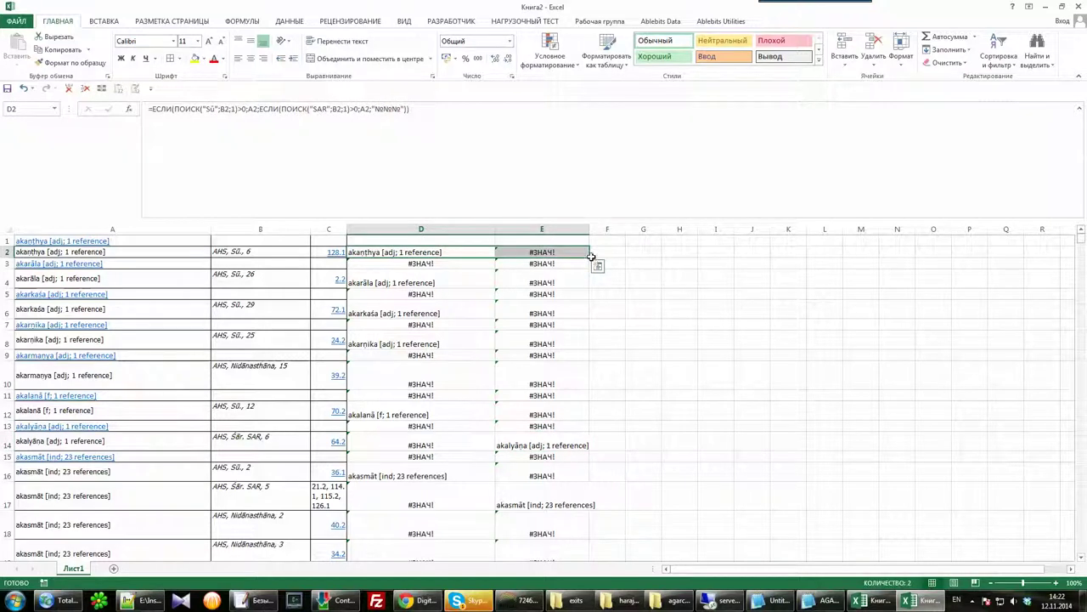
Replace the nested ЕСЛИ in the D2 formula with the value-if-false text "####".
click(406, 250)
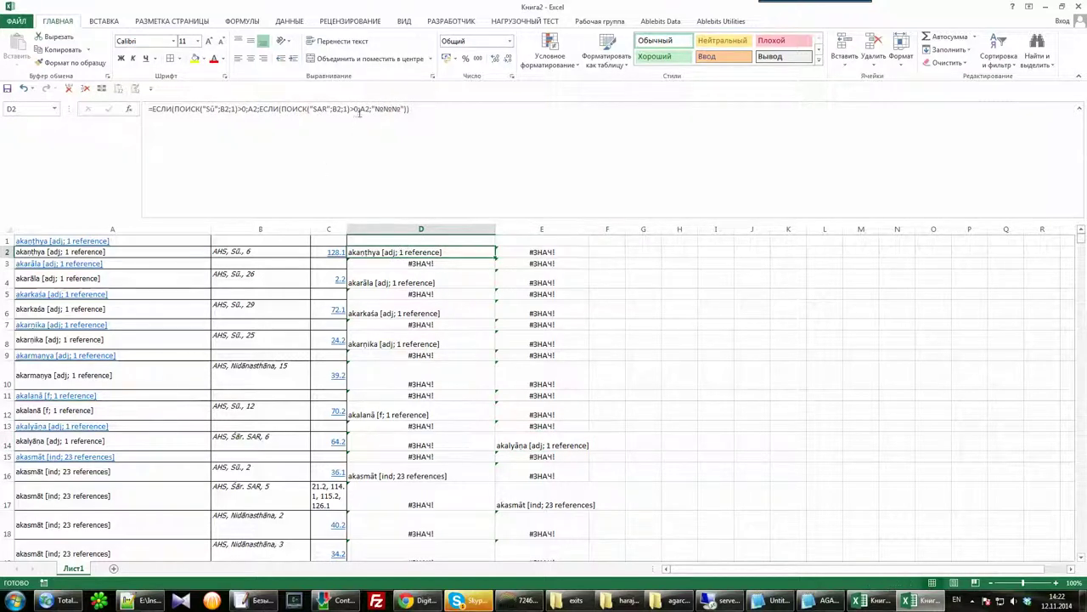
click(259, 107)
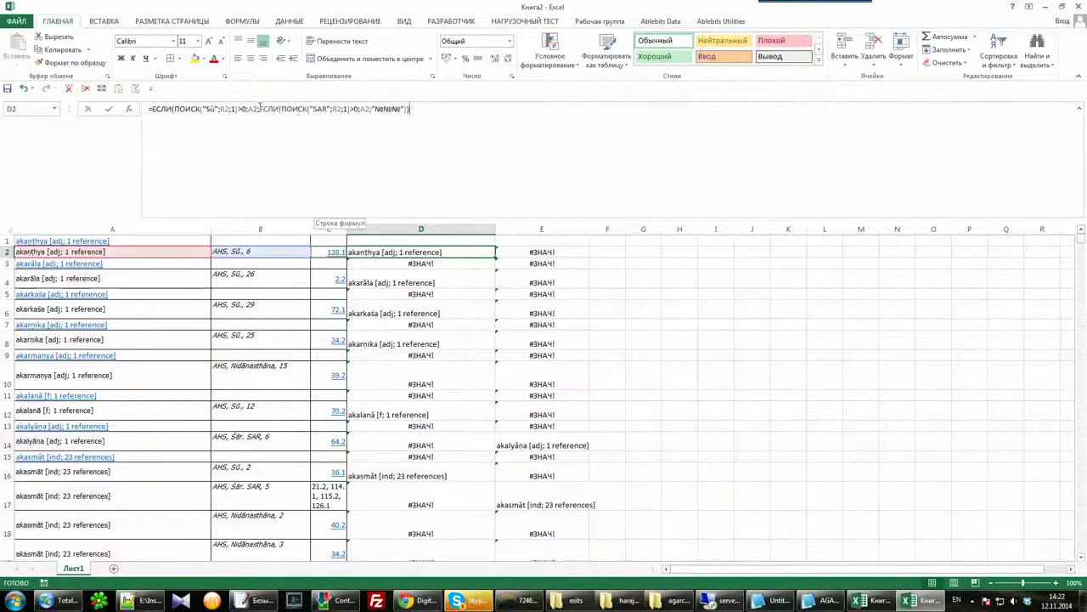
drag(259, 109, 408, 109)
key(Delete)
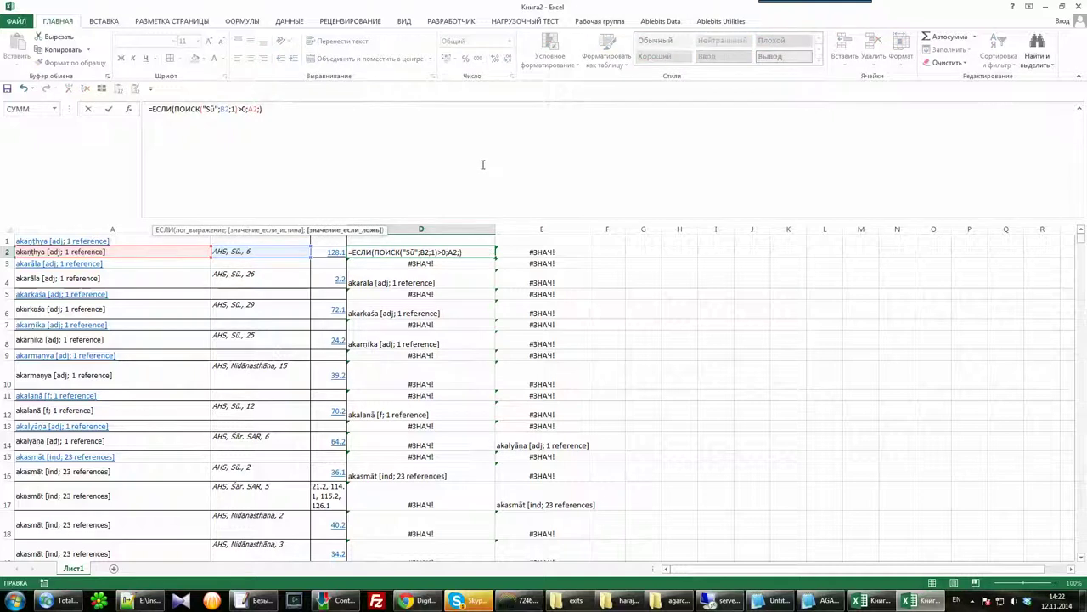
text("")
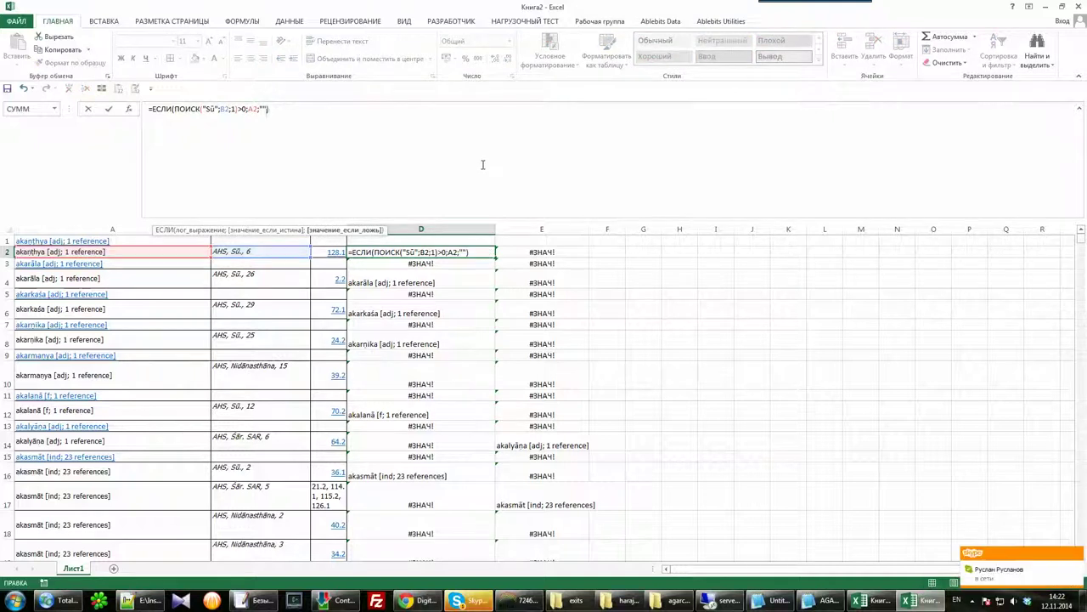
key(Left)
text(№№№)
key(Return)
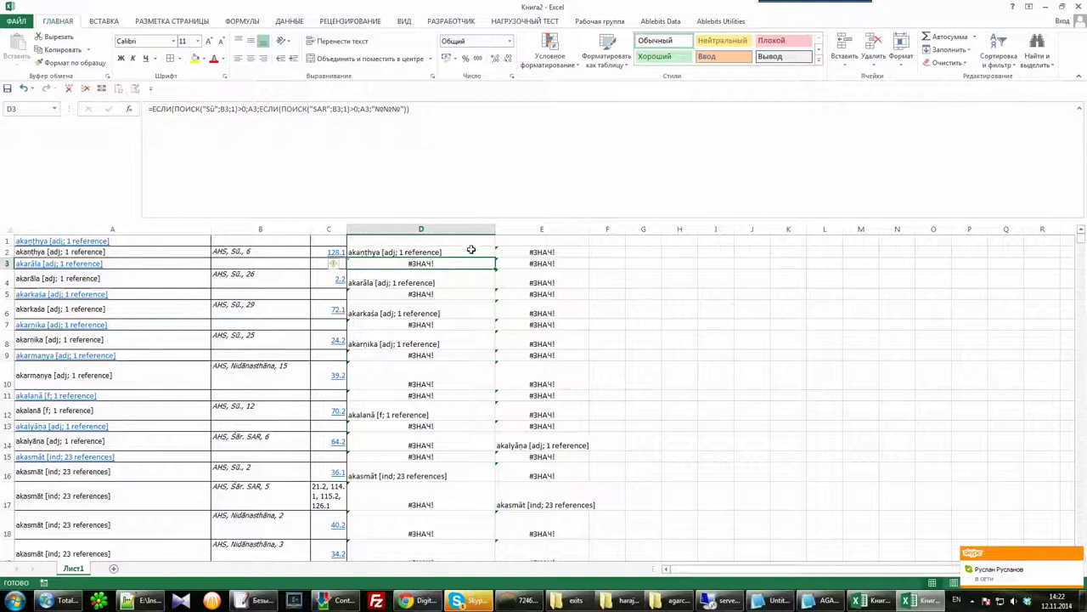
Fill the D2:E2 formulas down to row 70 and review the results from the first row.
drag(471, 249, 509, 253)
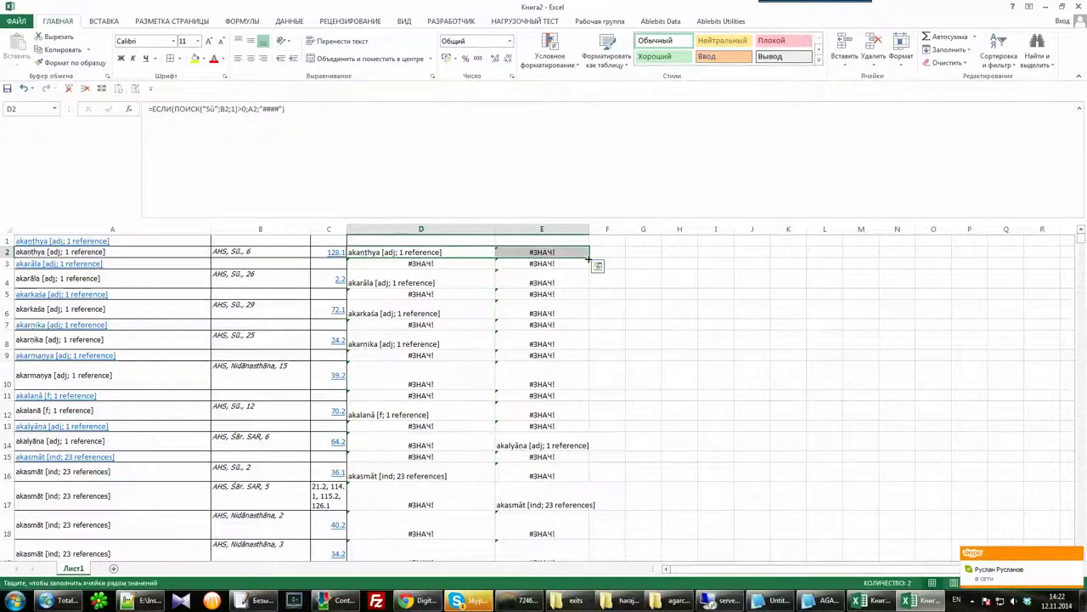
drag(589, 258, 589, 481)
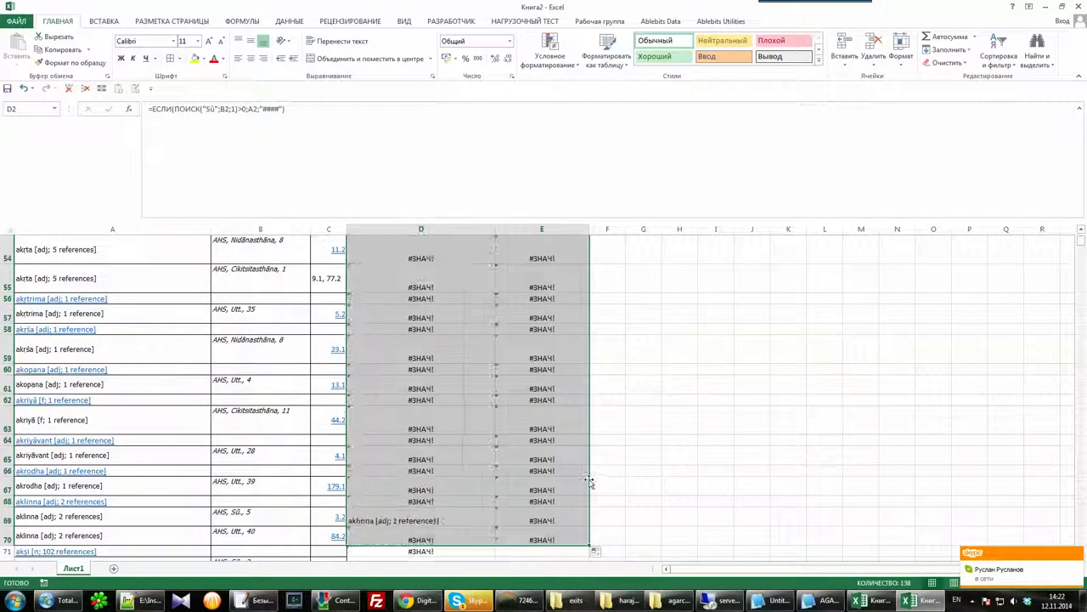
scroll(589, 480, up, 16)
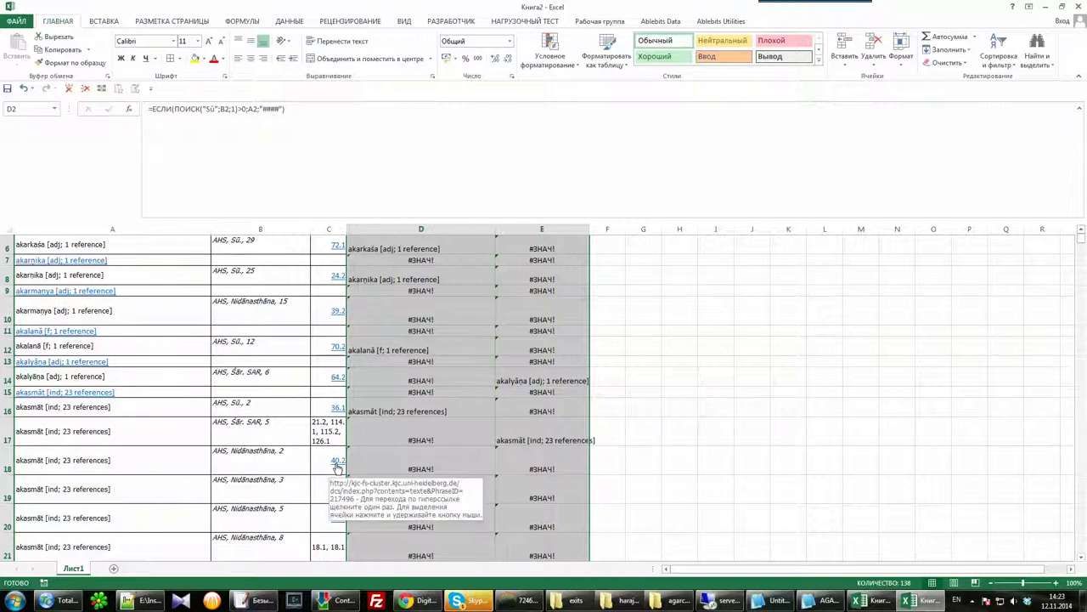
scroll(337, 468, up, 2)
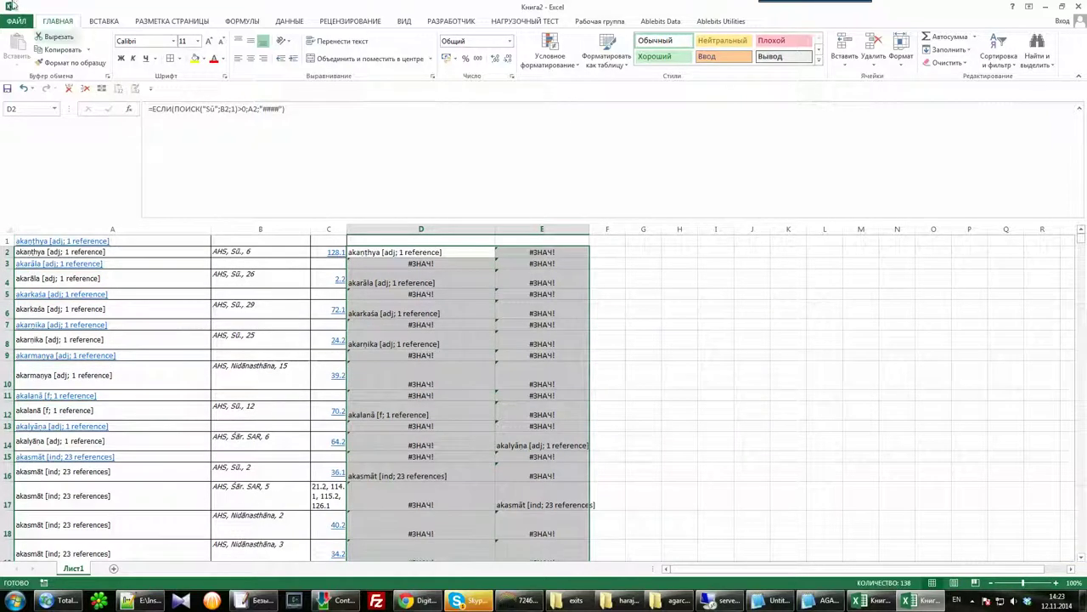